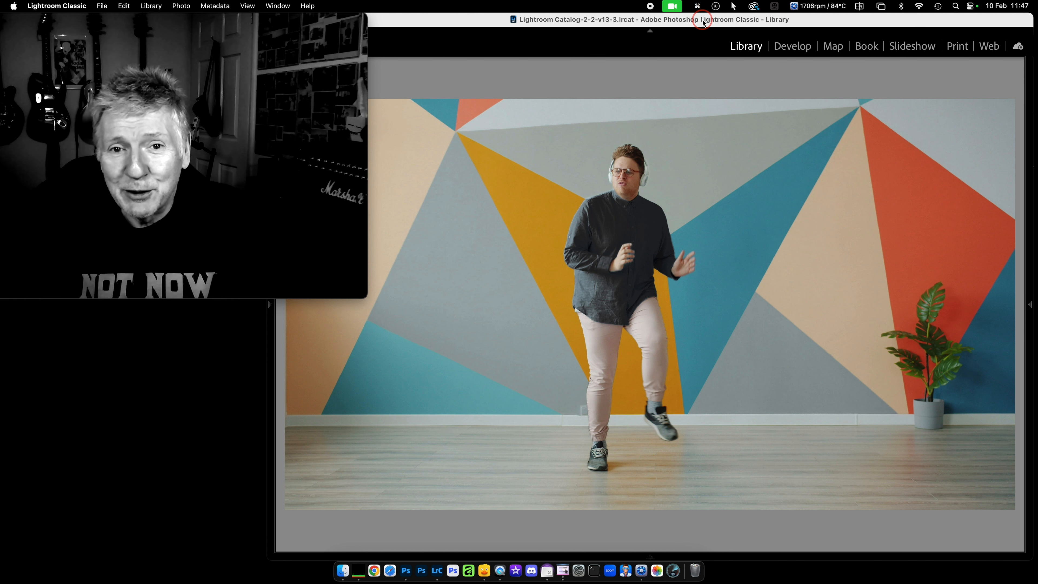
# - Browse the library photos and compare the original city skyline with its edited night version
pyautogui.press('Right')
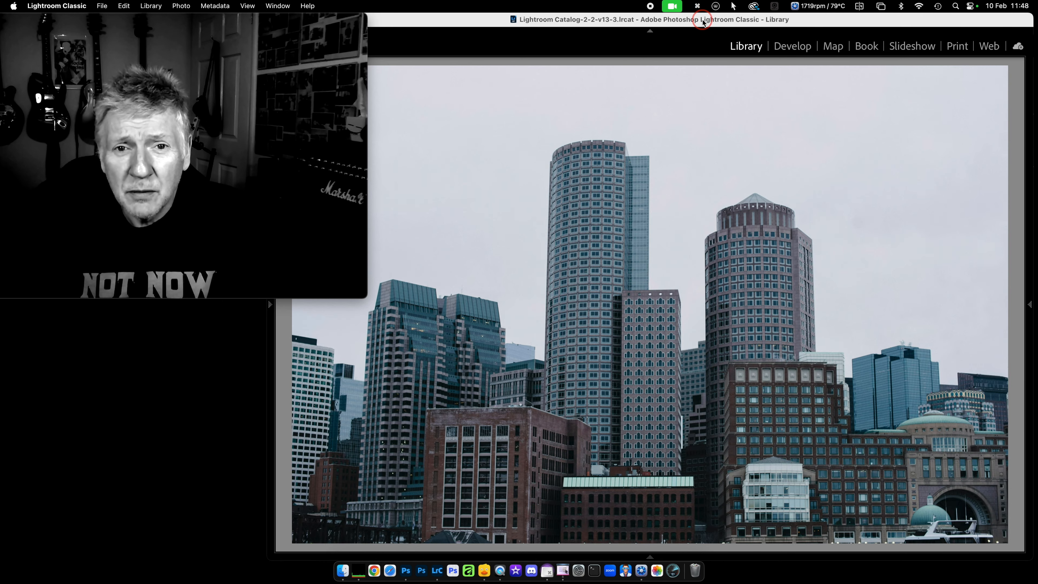
pyautogui.press('Right')
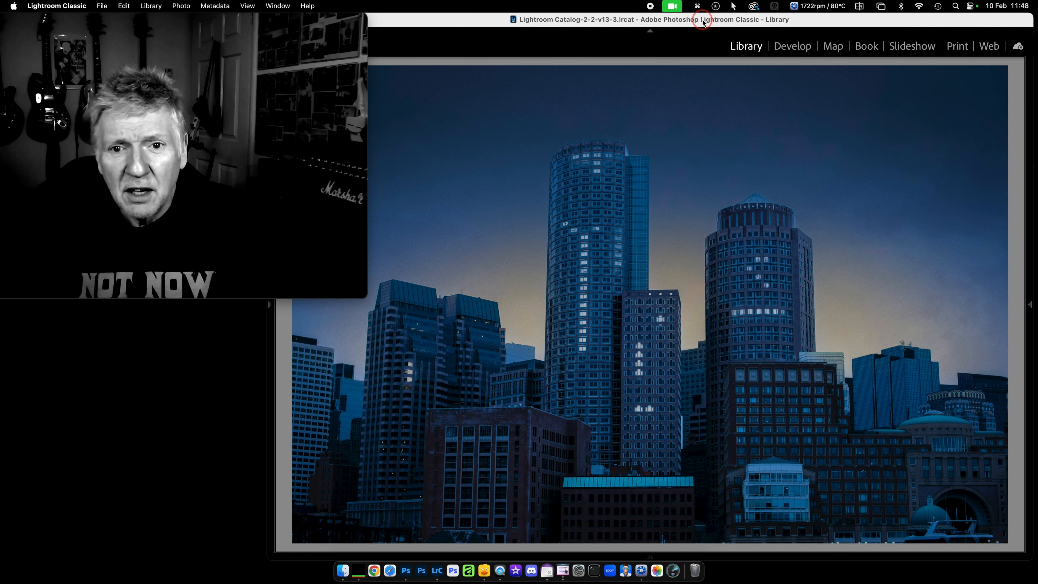
pyautogui.press('Left')
pyautogui.press('Right')
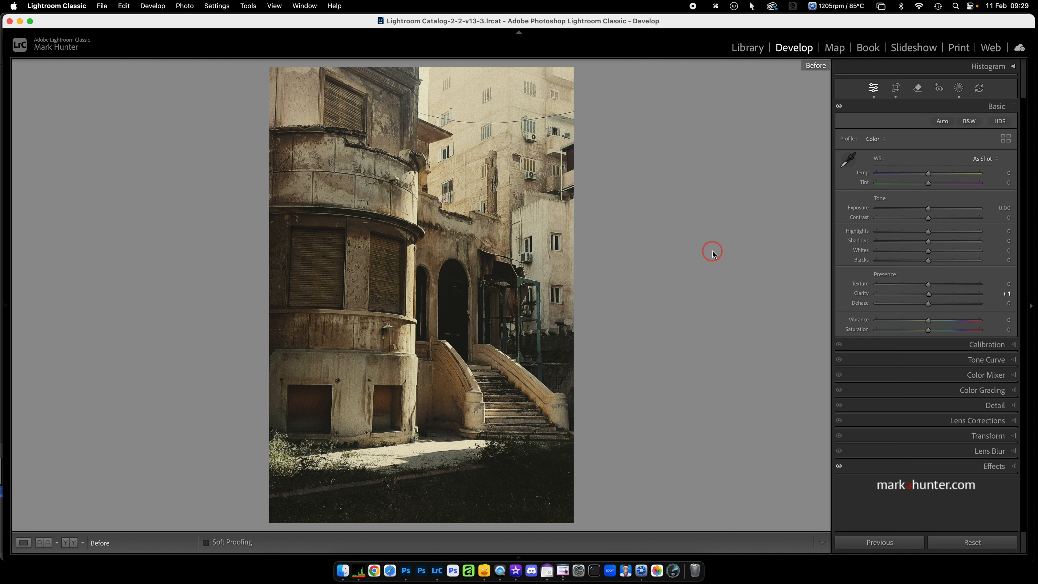
# - Return the old building photo to its edited view and show the overlay of Mask 1
pyautogui.press('\\')
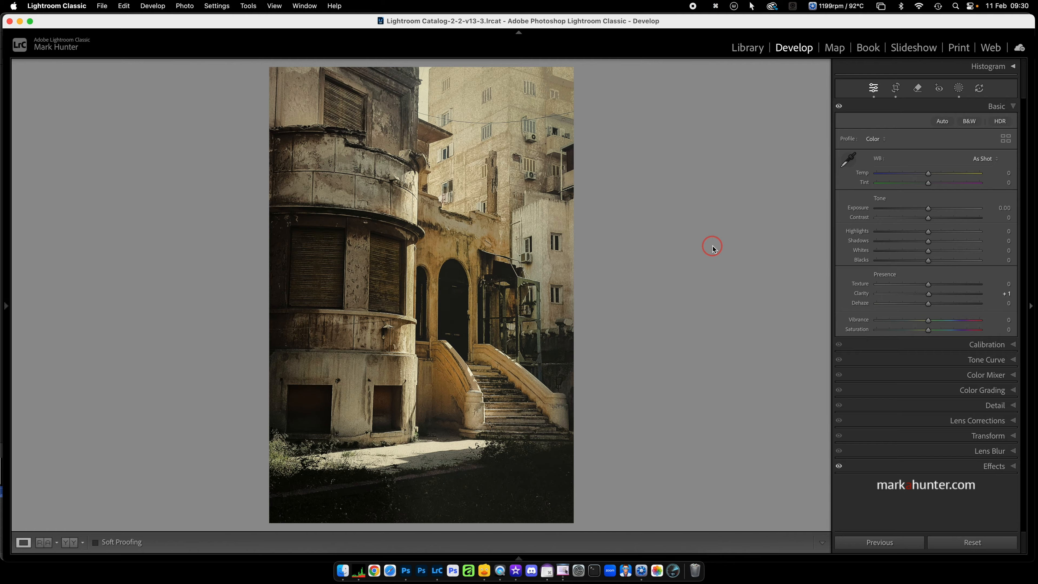
pyautogui.click(959, 87)
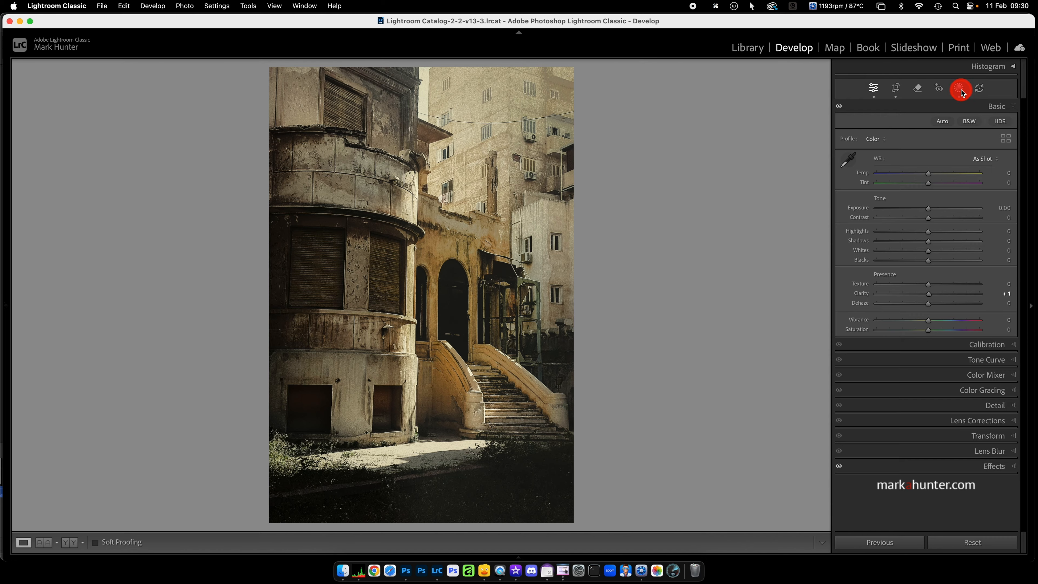
pyautogui.click(778, 153)
pyautogui.click(781, 154)
pyautogui.click(732, 215)
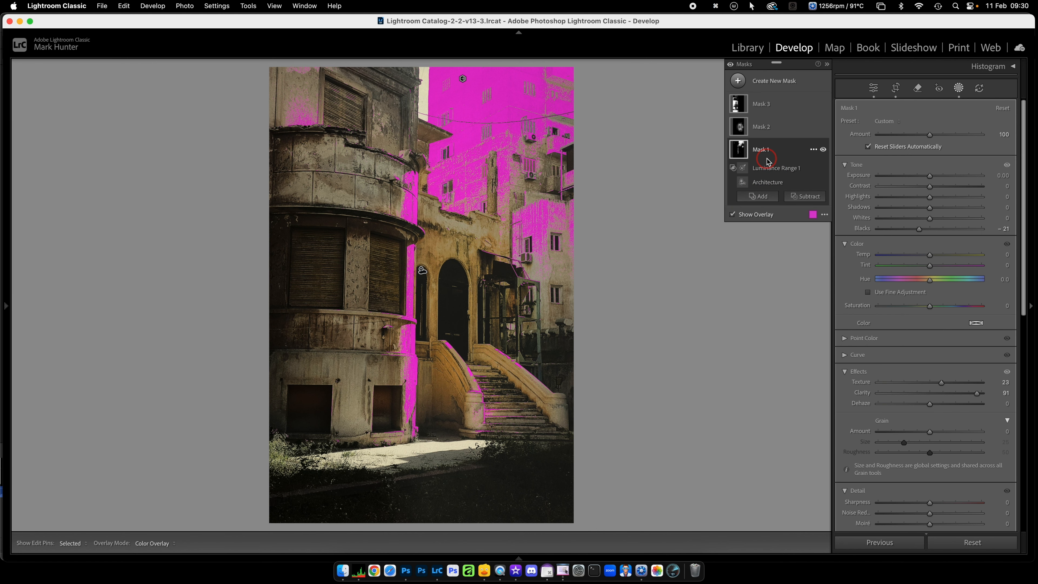
# - Compare Mask 1's coverage with and without its Luminance Range component, and examine its Architecture selection and adjustments
pyautogui.click(823, 168)
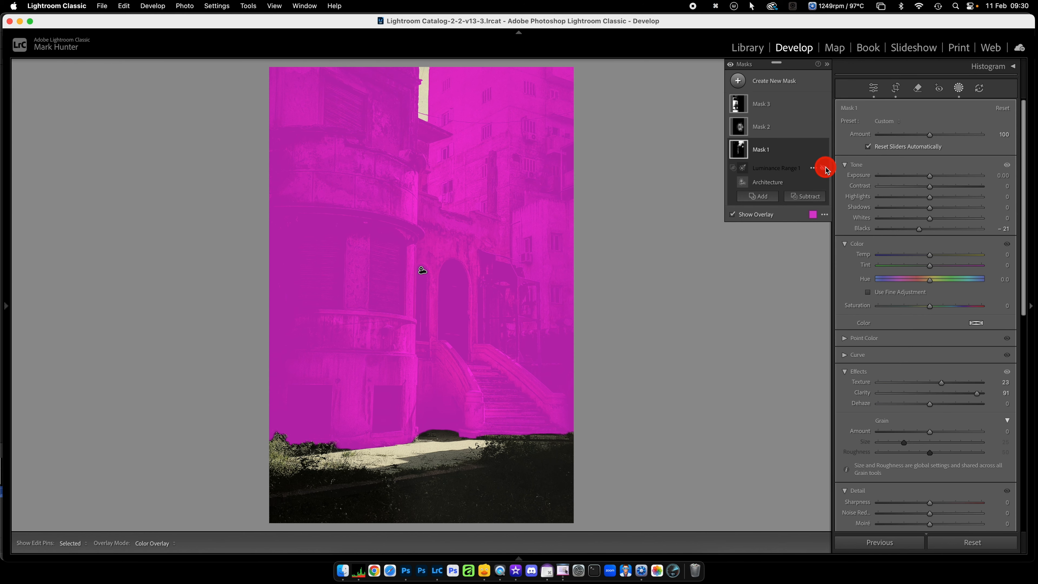
pyautogui.click(824, 169)
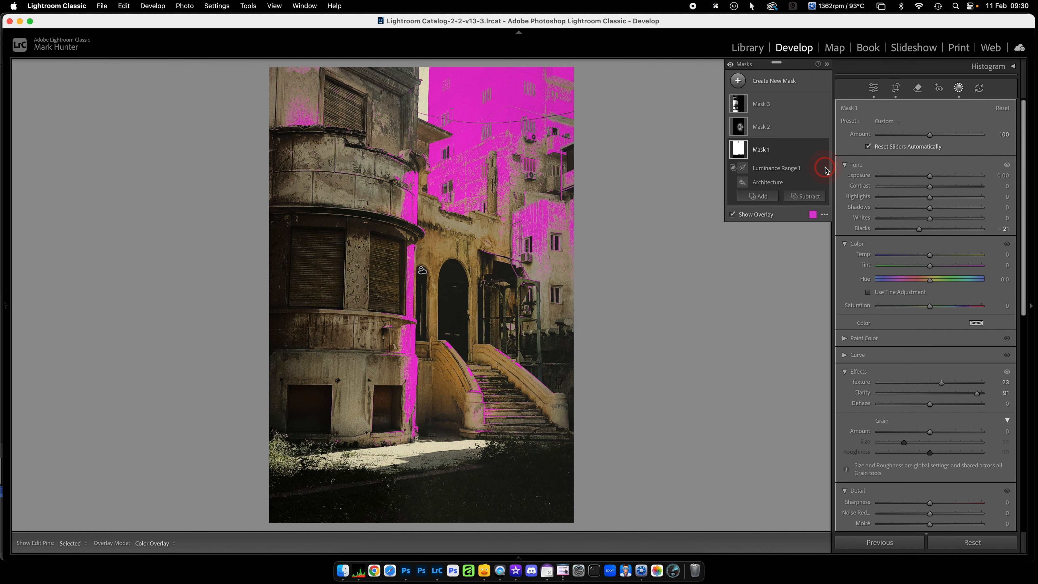
pyautogui.click(779, 168)
pyautogui.click(472, 83)
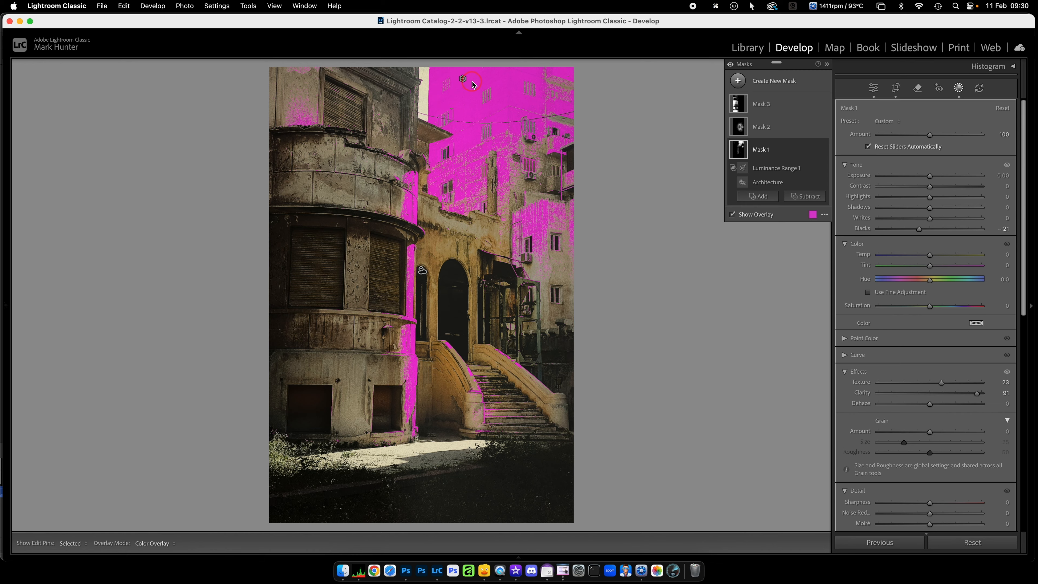
pyautogui.click(466, 233)
pyautogui.click(924, 232)
# - Compare Mask 2's radial gradient coverage with its Luminance Range component hidden and shown
pyautogui.click(780, 131)
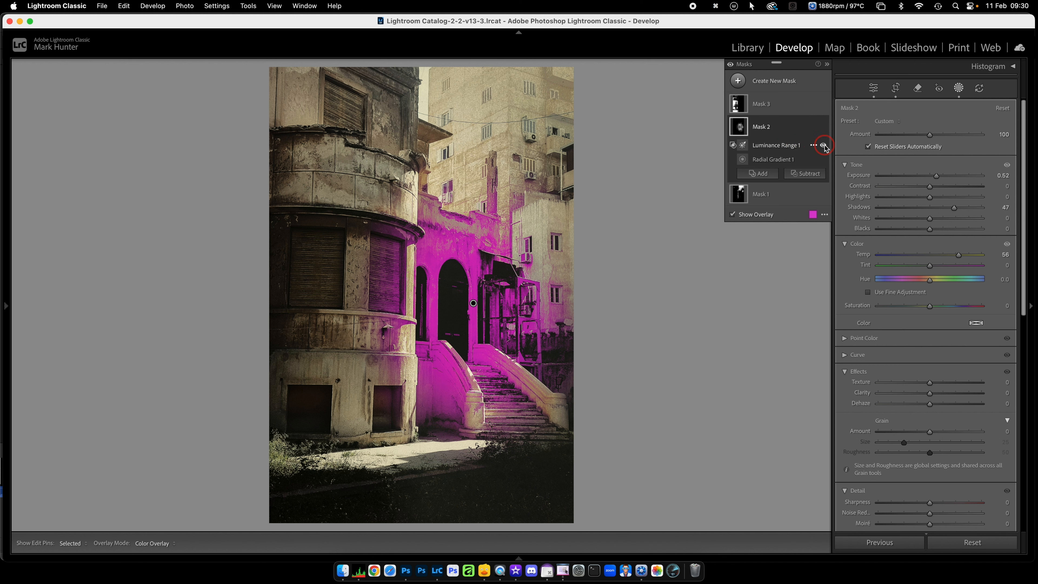
pyautogui.click(823, 146)
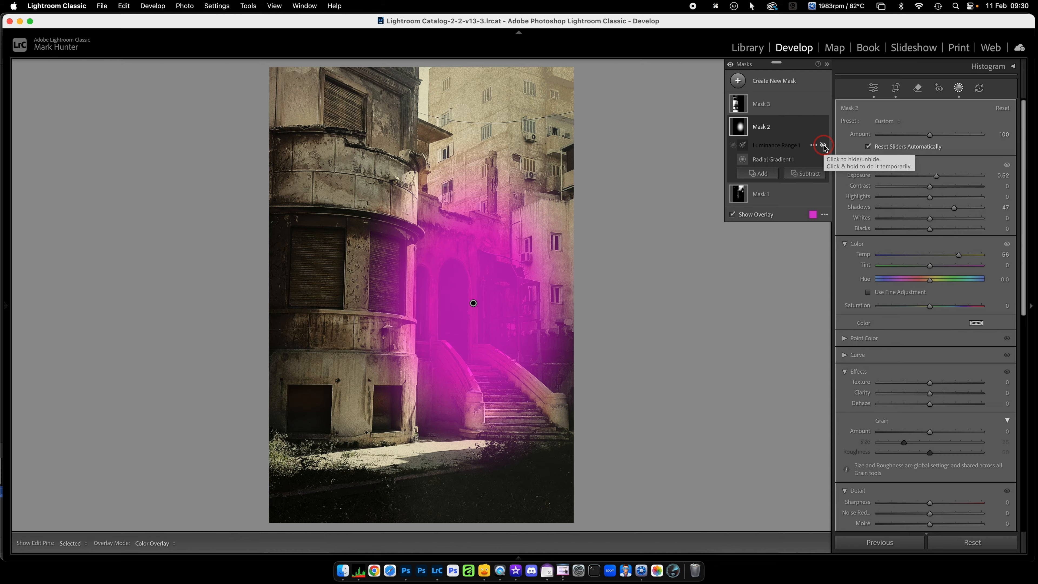
pyautogui.click(823, 147)
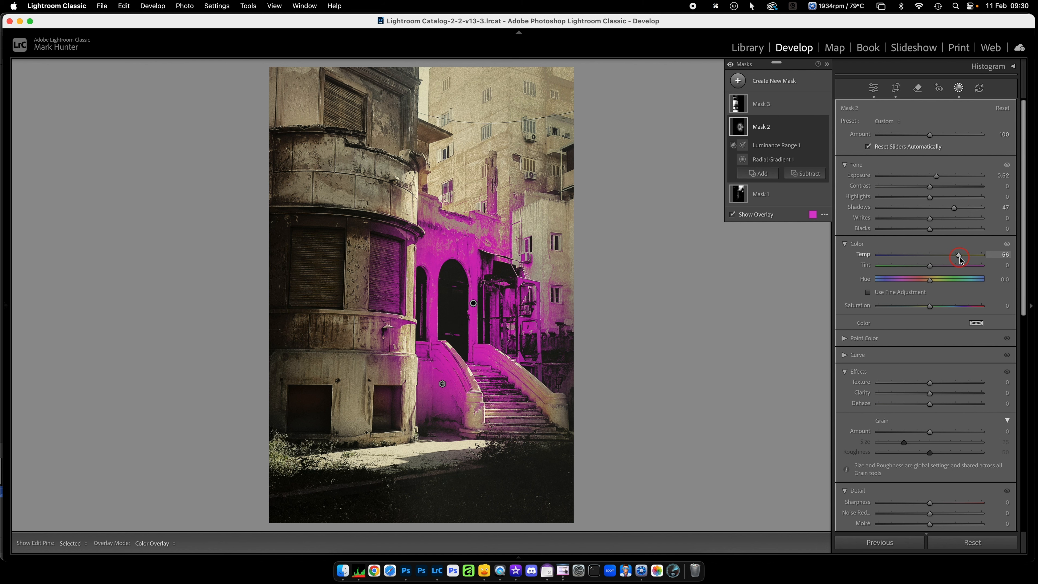
# - Compare Mask 3's linear gradient coverage with and without Luminance Range, and examine the range component's own overlay
pyautogui.click(787, 107)
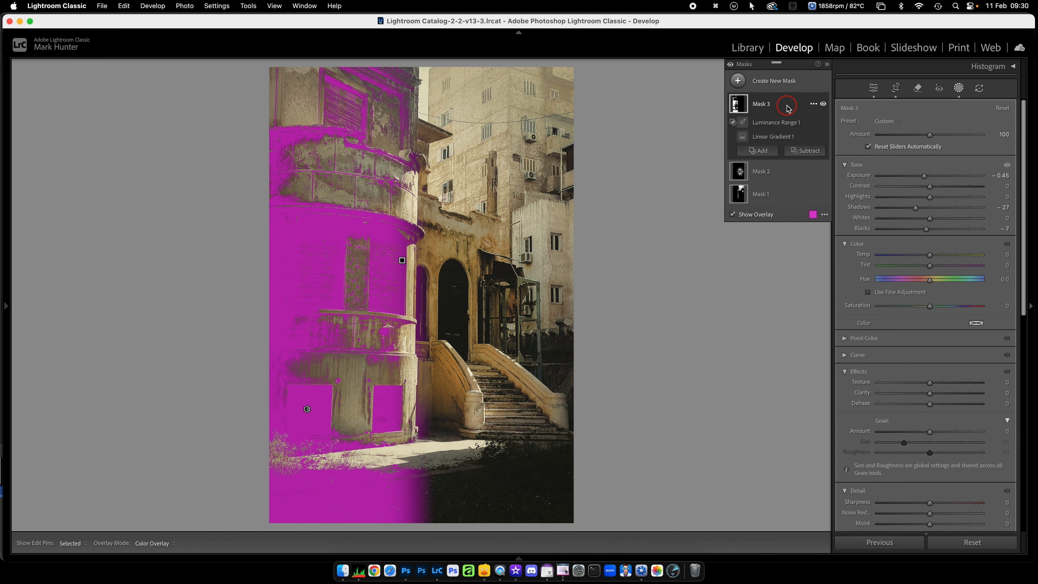
pyautogui.click(823, 121)
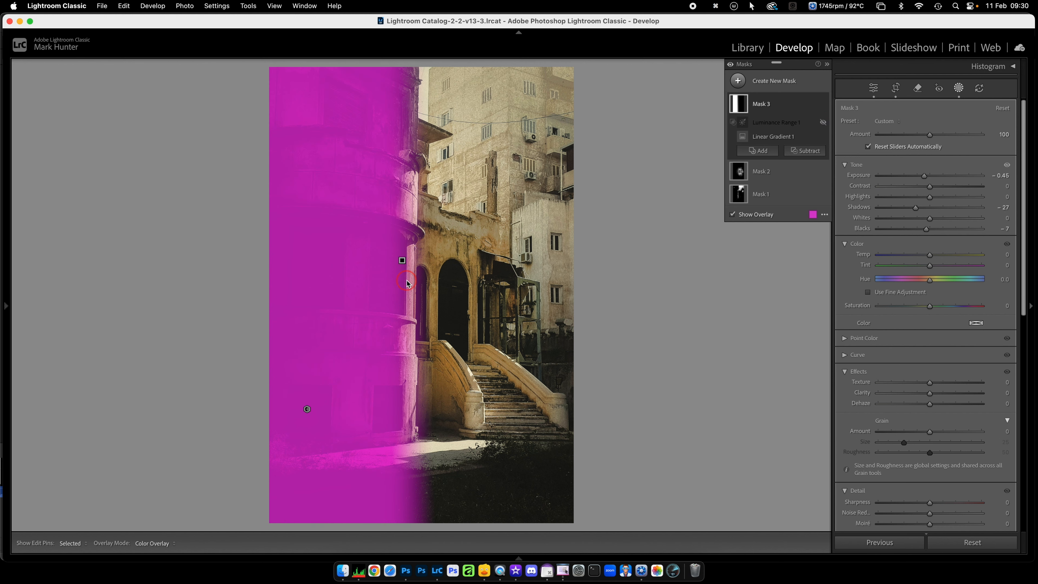
pyautogui.click(823, 122)
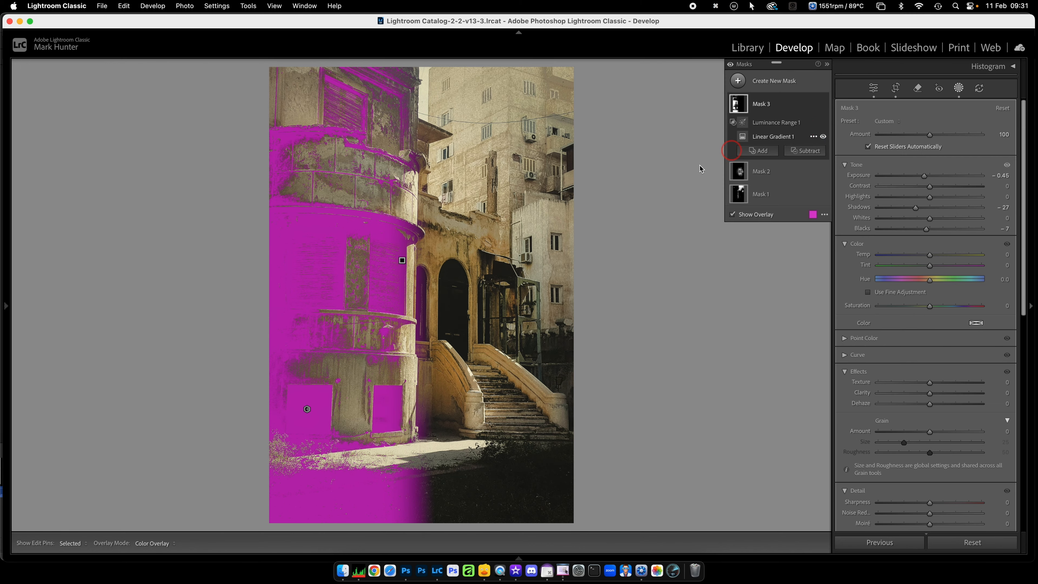
pyautogui.moveTo(309, 414)
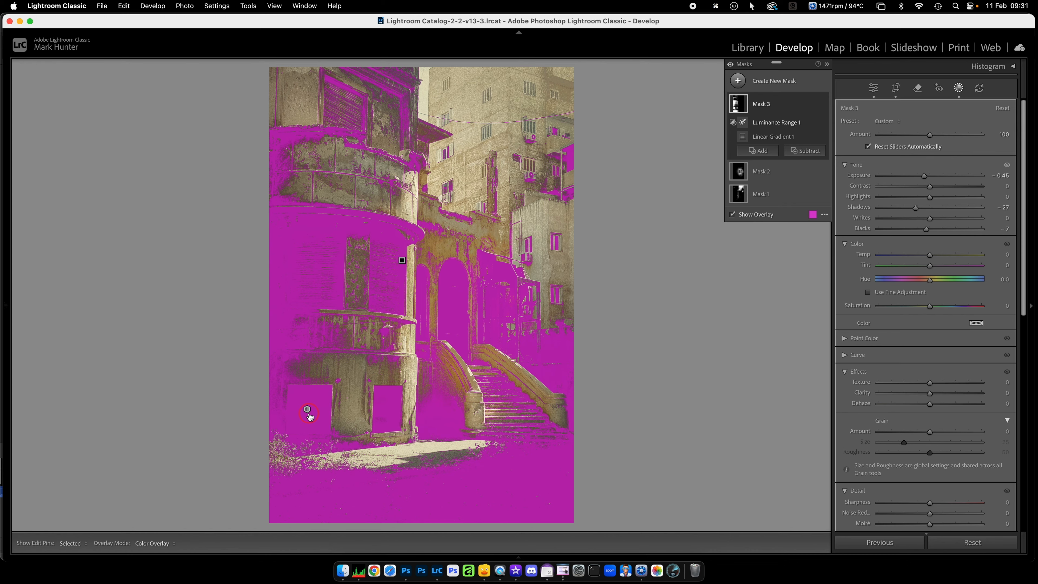
# - Collapse Mask 3's components, turn off the mask overlay and leave masking
pyautogui.click(782, 108)
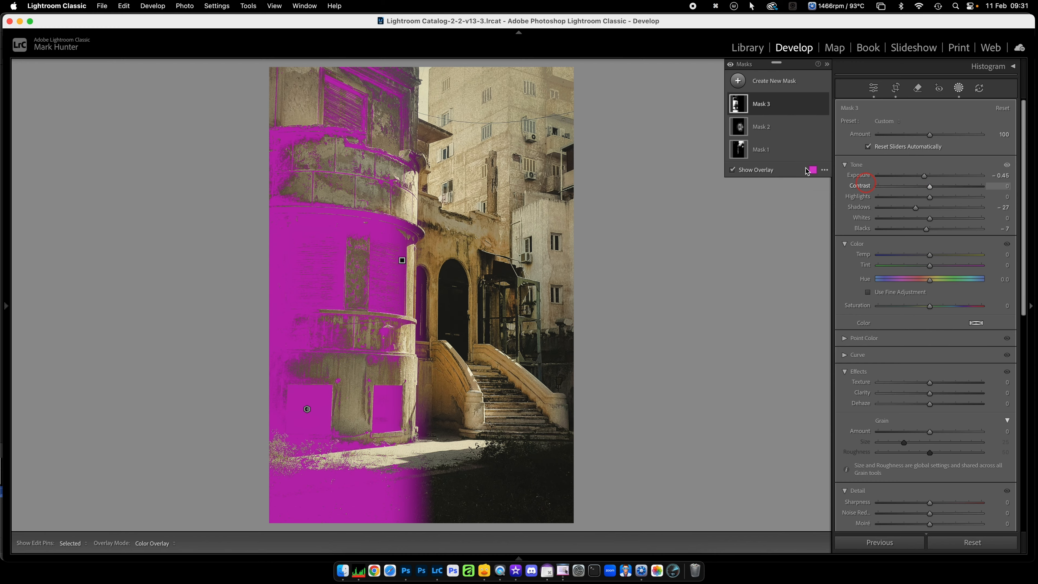
pyautogui.click(733, 170)
pyautogui.click(733, 171)
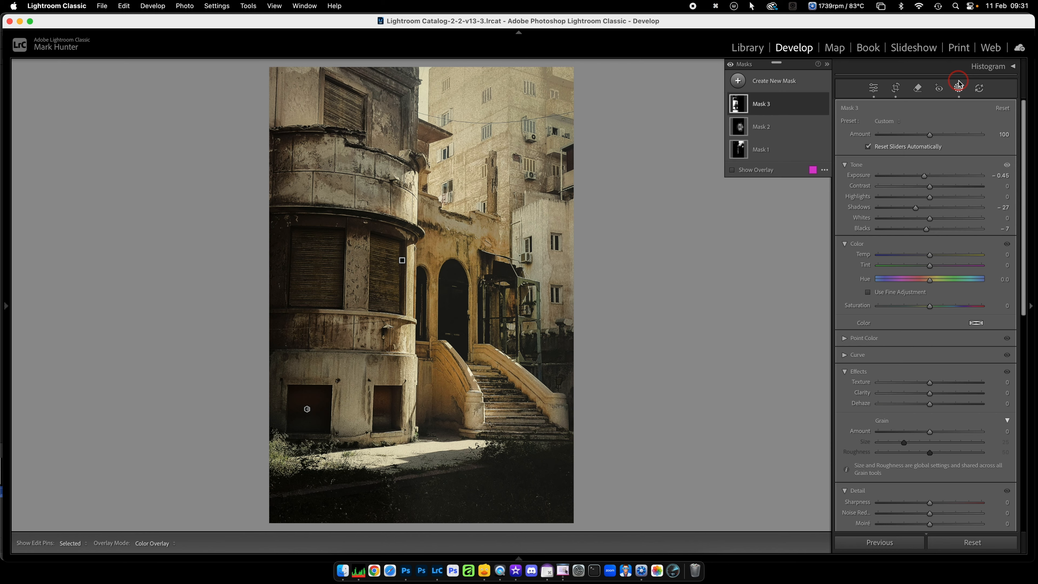
pyautogui.click(959, 89)
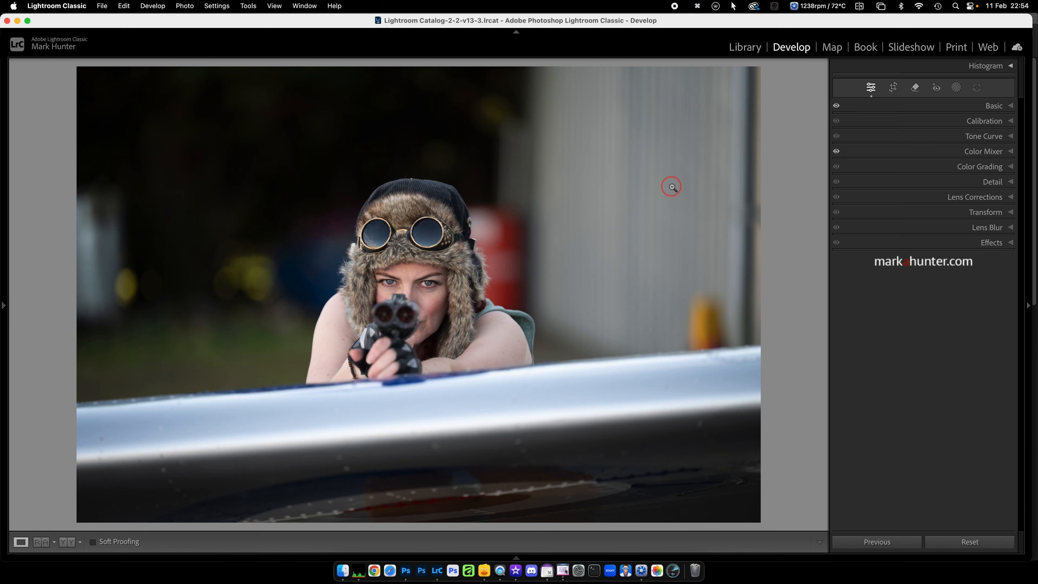
# - Set the global Exposure of the aviator portrait to 0.00
pyautogui.click(1010, 106)
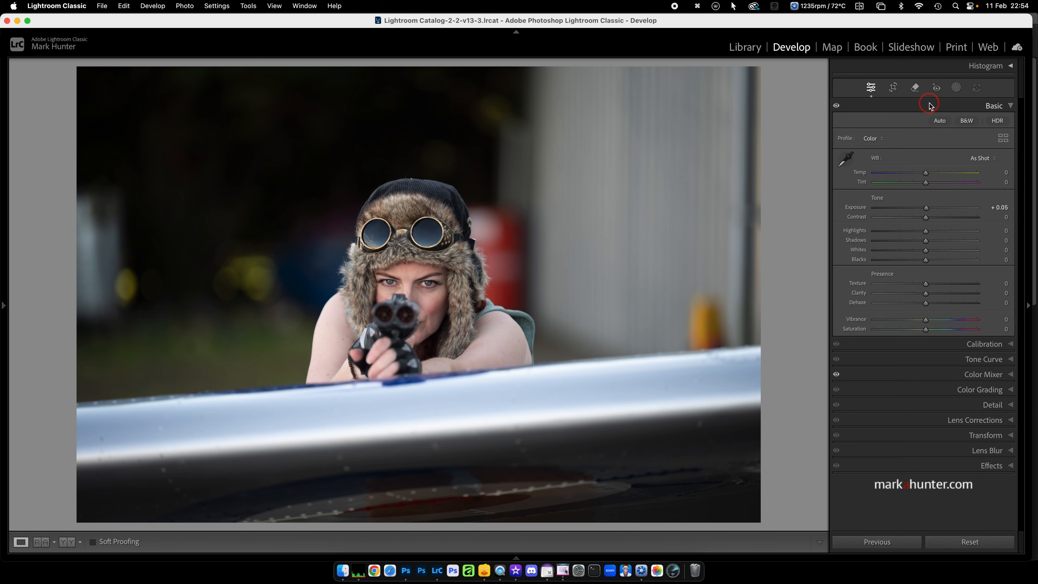
pyautogui.click(927, 207)
pyautogui.moveTo(927, 207)
pyautogui.mouseDown()
pyautogui.moveTo(896, 208)
pyautogui.moveTo(927, 209)
pyautogui.mouseUp()
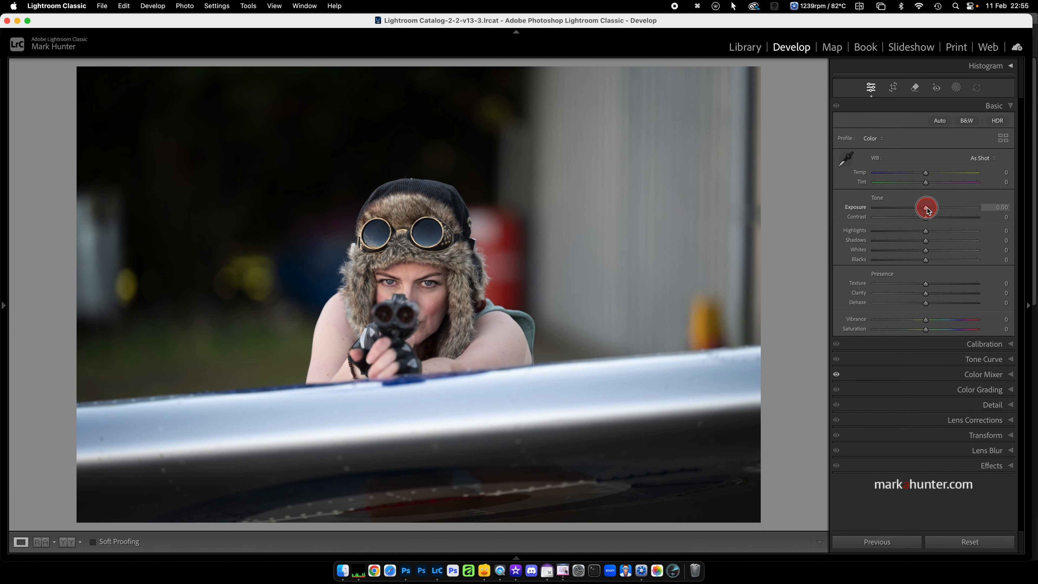
# - Try the Color Mixer's Red saturation at -100, and return it to 0
pyautogui.click(984, 362)
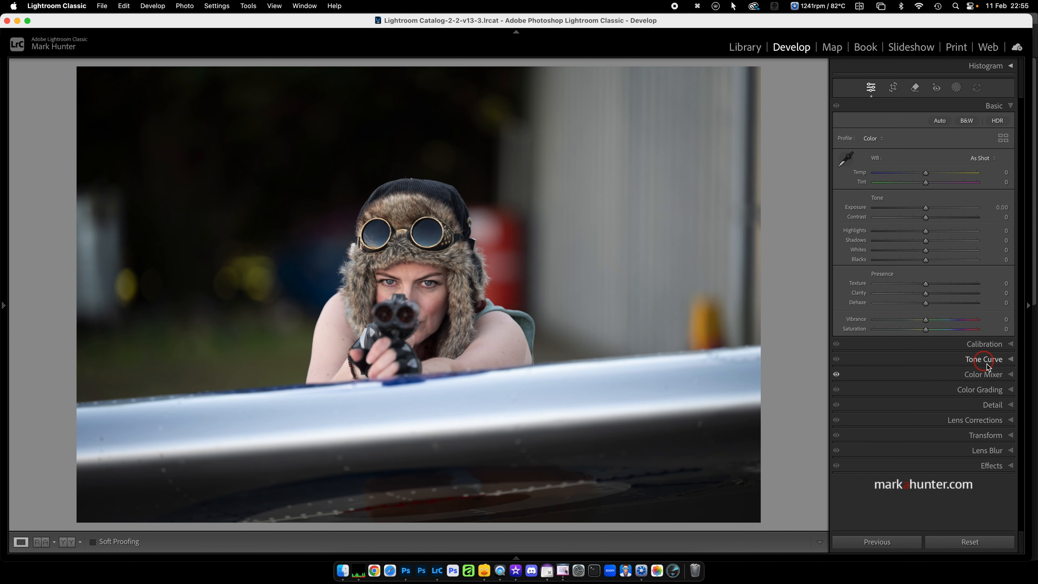
pyautogui.click(1010, 374)
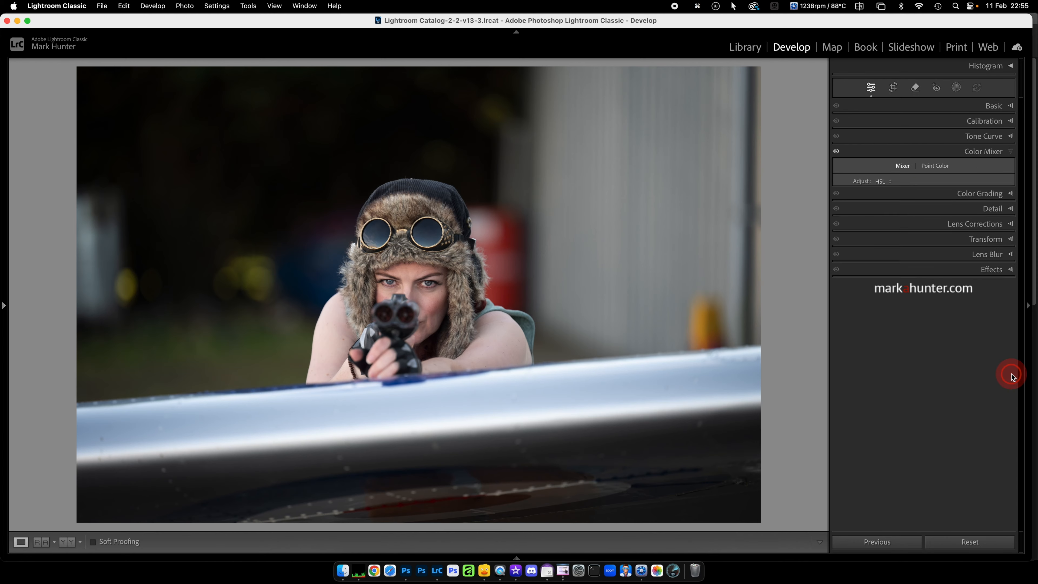
pyautogui.moveTo(924, 313); pyautogui.dragTo(856, 315)
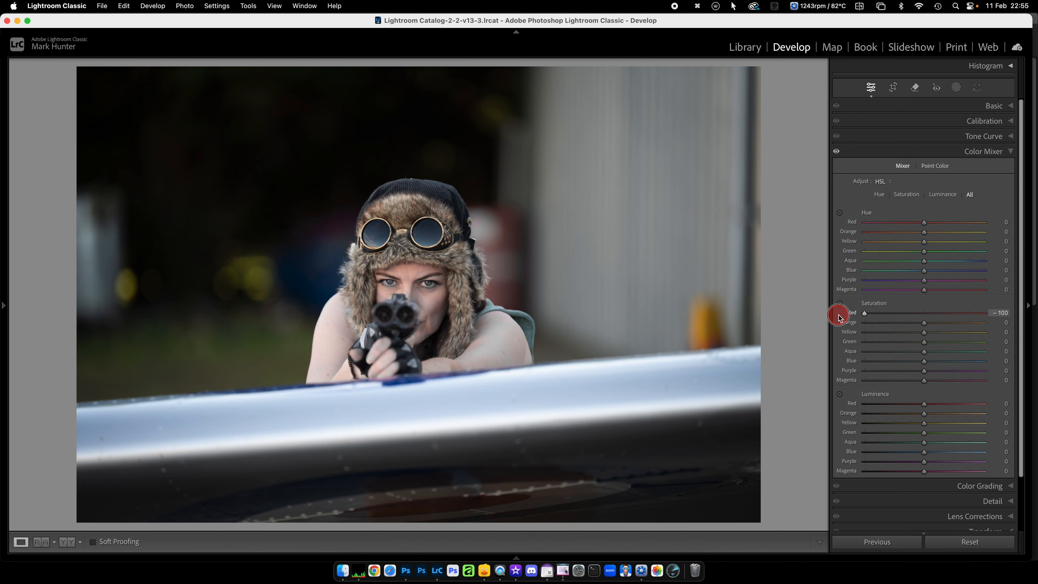
pyautogui.moveTo(838, 316); pyautogui.dragTo(926, 319)
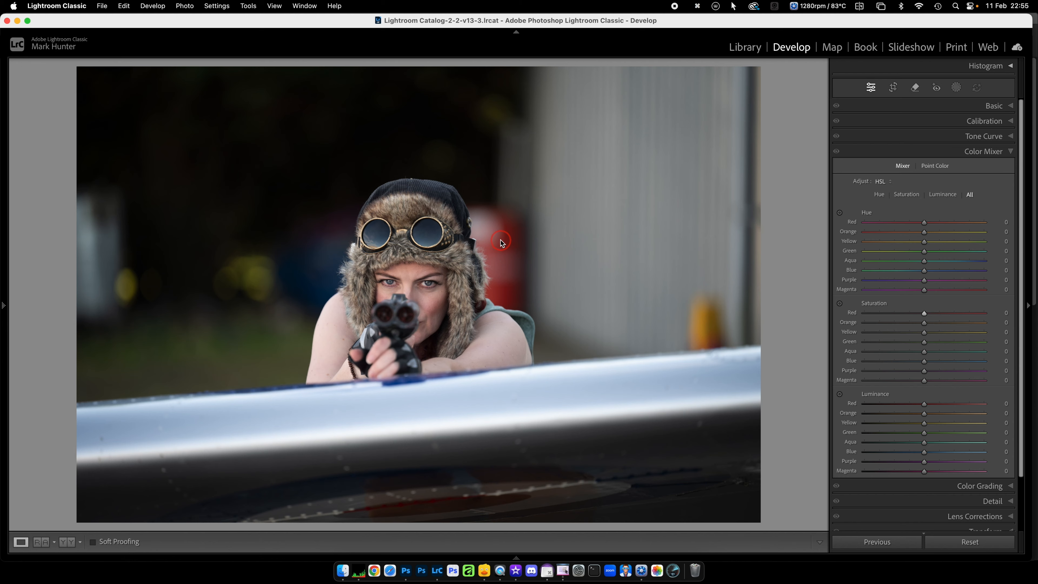
# - Create a brush mask with Exposure -4.00 and the overlay hidden, and paint a short stroke on the shiny metal surface in the foreground
pyautogui.click(956, 88)
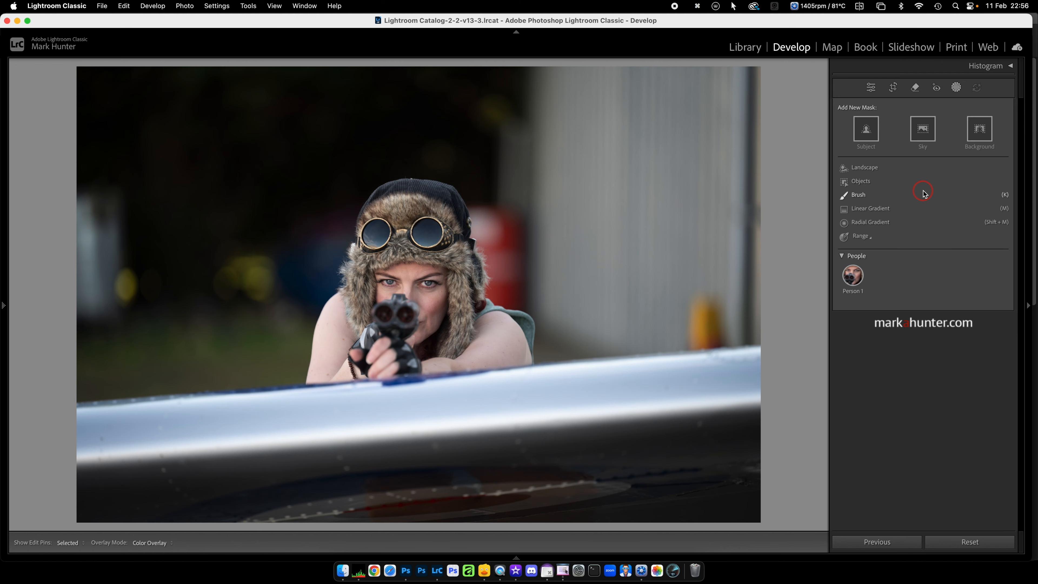
pyautogui.click(860, 198)
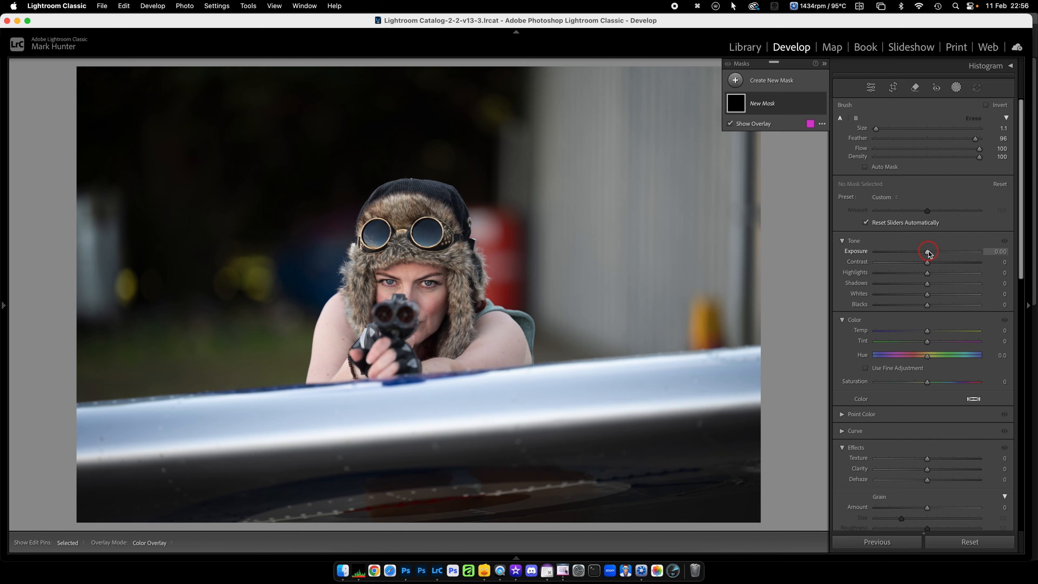
pyautogui.press('o')
pyautogui.moveTo(928, 251); pyautogui.dragTo(843, 252)
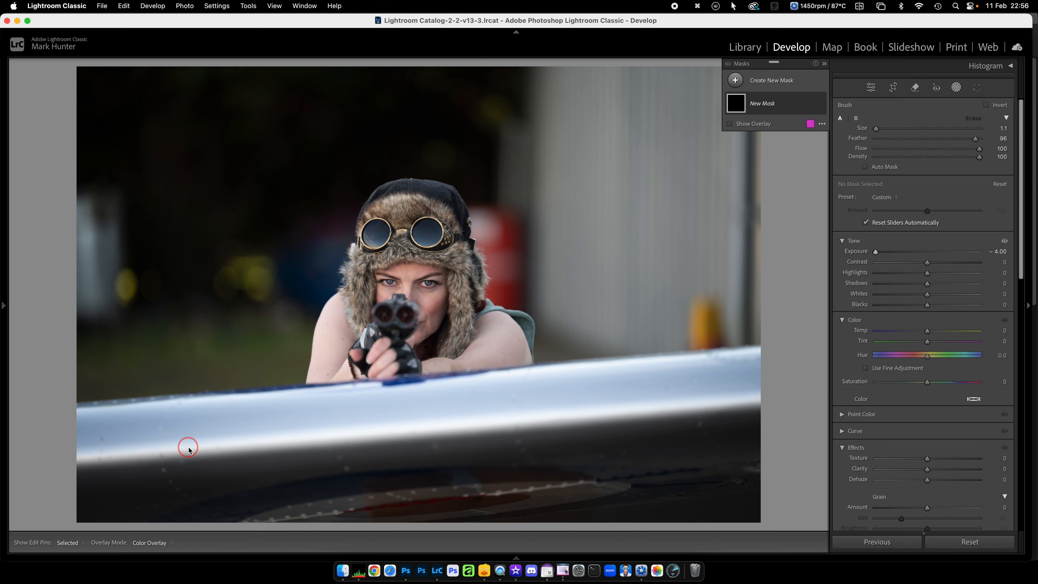
pyautogui.moveTo(166, 431); pyautogui.dragTo(177, 432)
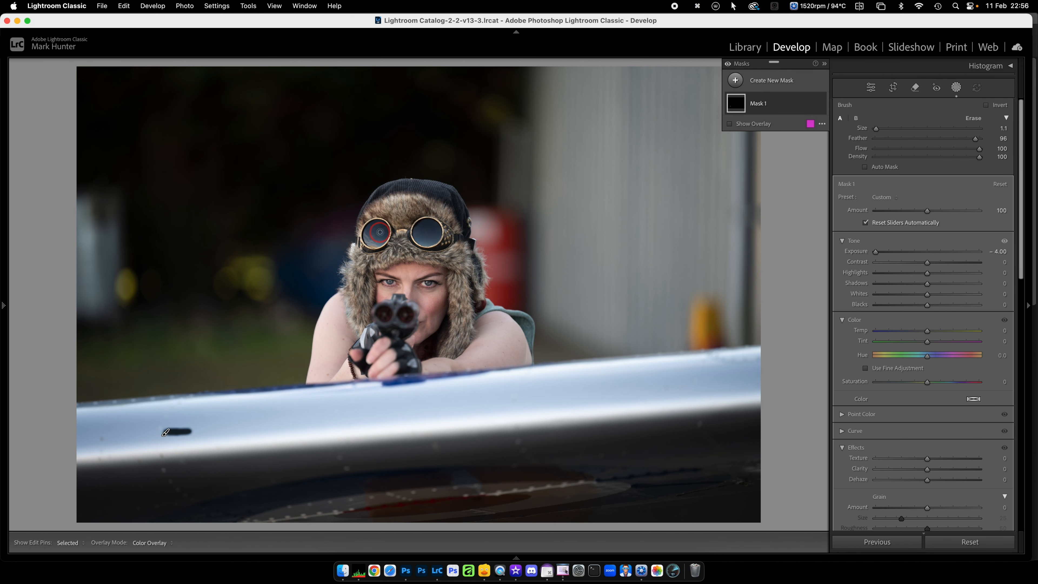
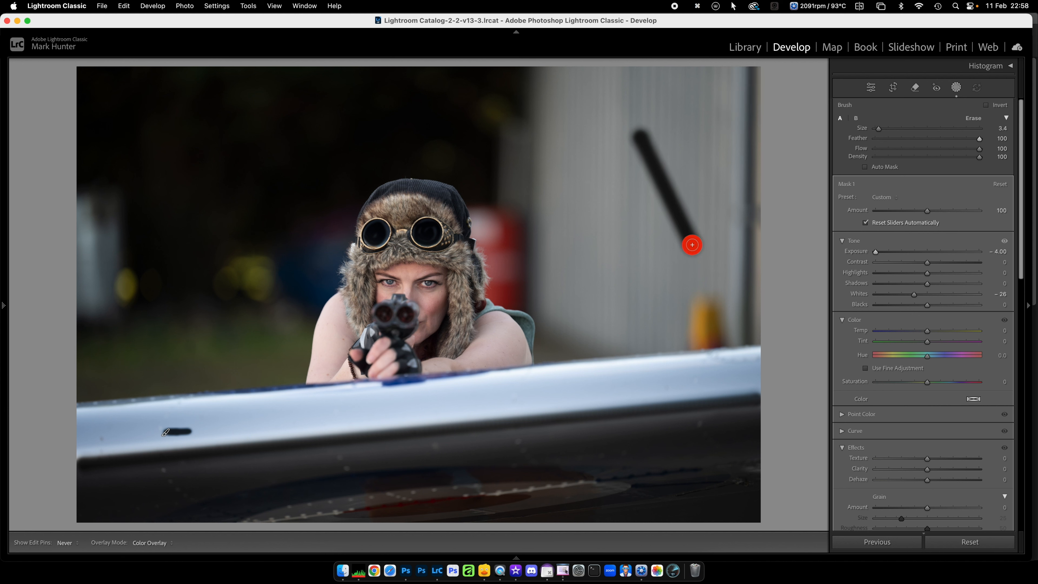
# - Extend the brush stroke on the corrugated wall with three connected straight segments forming a figure 4 shape
pyautogui.keyDown('shift'); pyautogui.click(589, 255); pyautogui.keyUp('shift')
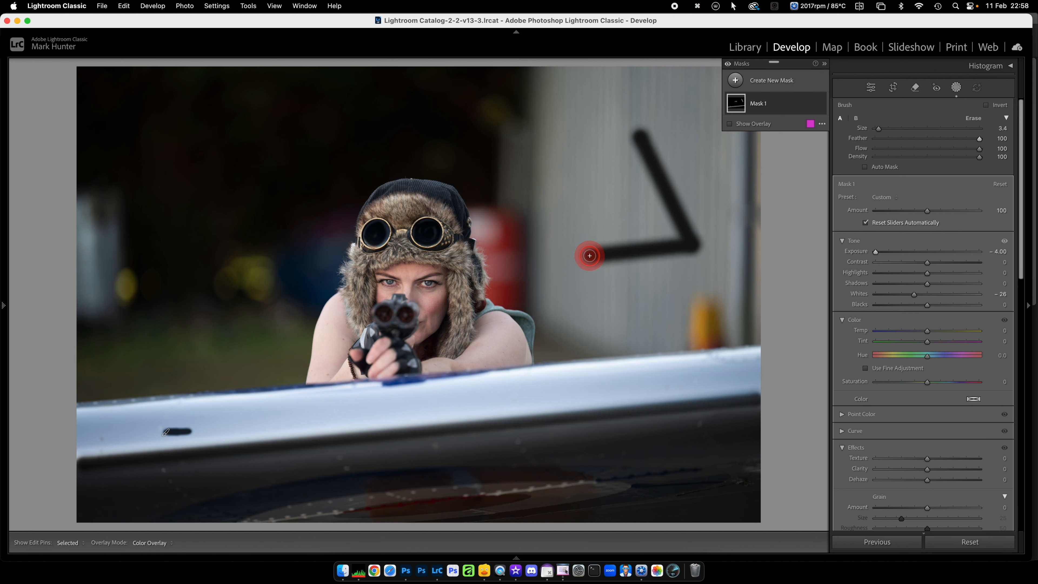
pyautogui.keyDown('shift'); pyautogui.click(621, 189); pyautogui.keyUp('shift')
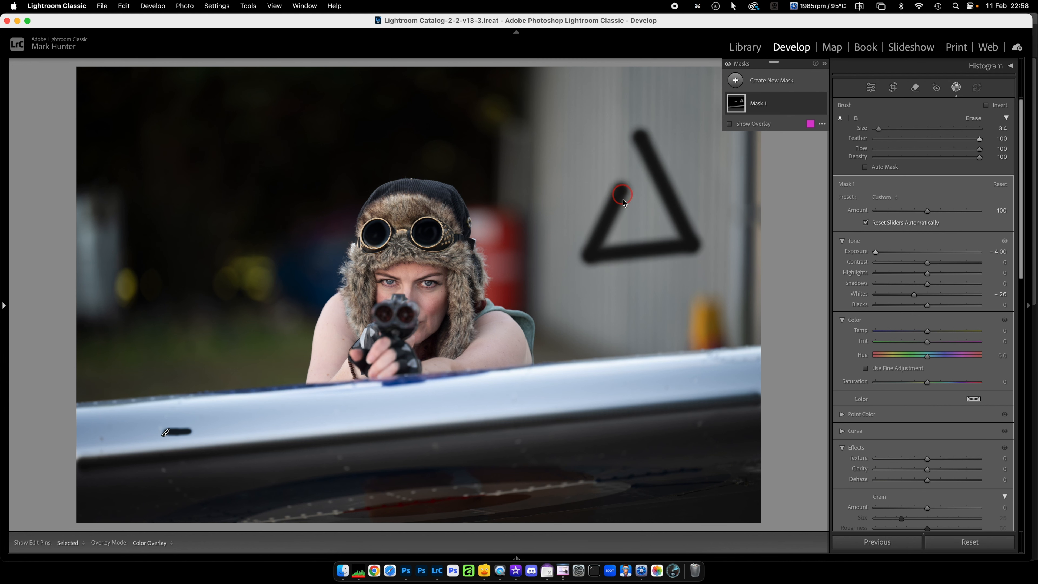
pyautogui.keyDown('shift'); pyautogui.click(644, 301); pyautogui.keyUp('shift')
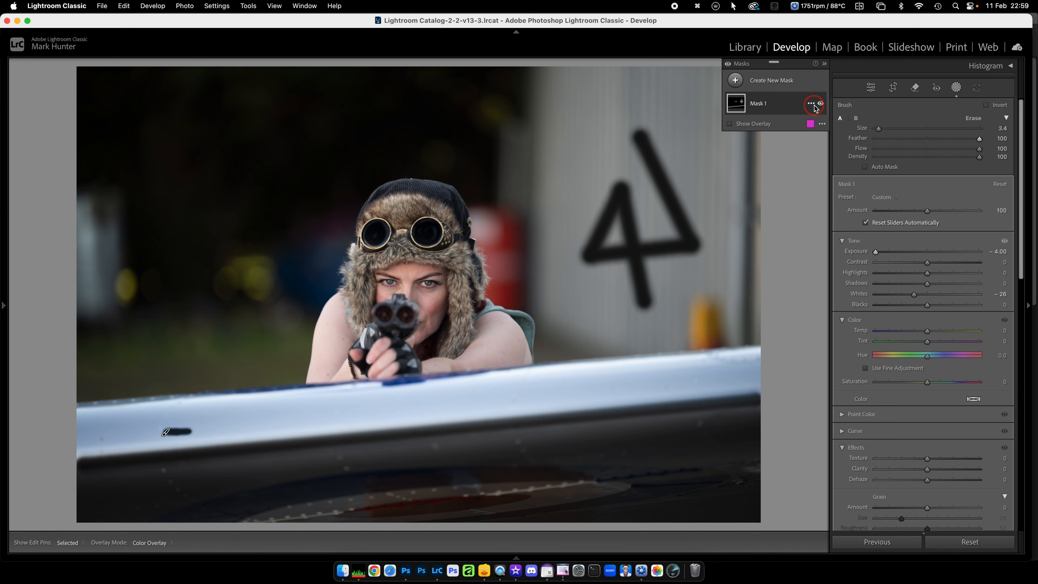
# - Delete Mask 1 with all its brush strokes
pyautogui.click(810, 105)
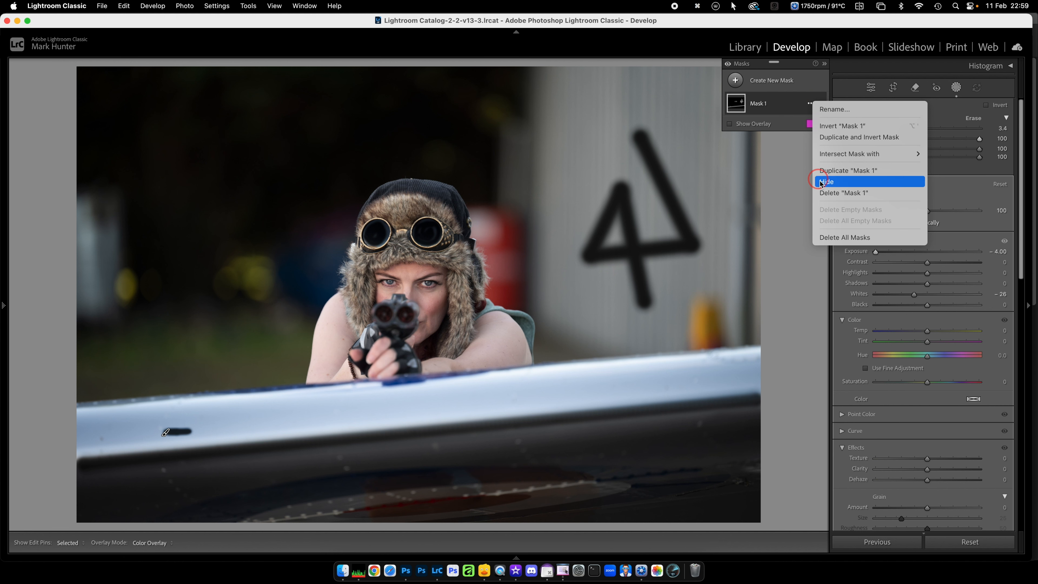
pyautogui.click(833, 193)
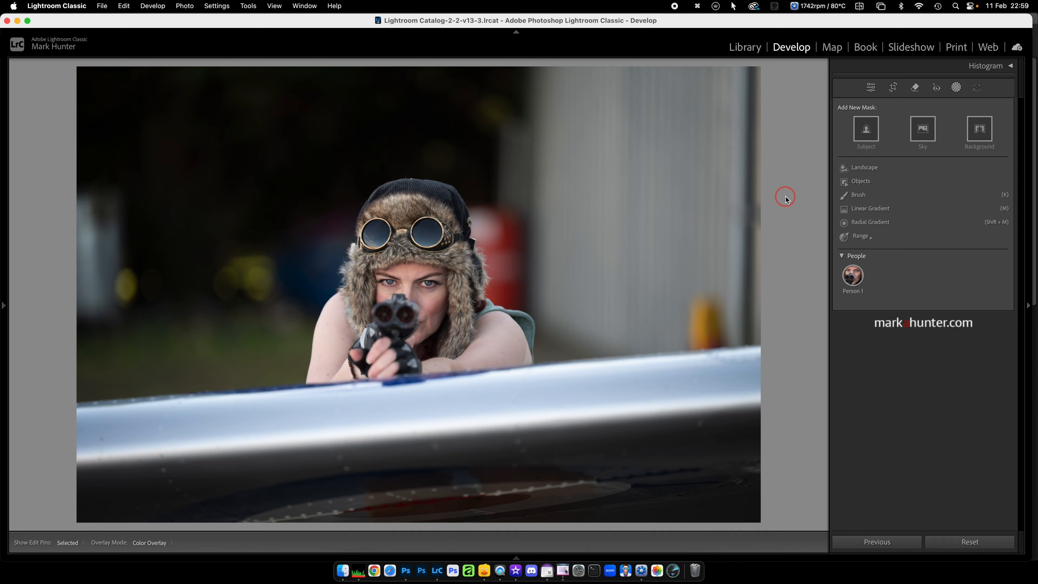
# - Create a brush mask with a straight tapered stroke from a size 3.7 dab in the dark background to a size 22.1 end on the corrugated wall
pyautogui.click(862, 198)
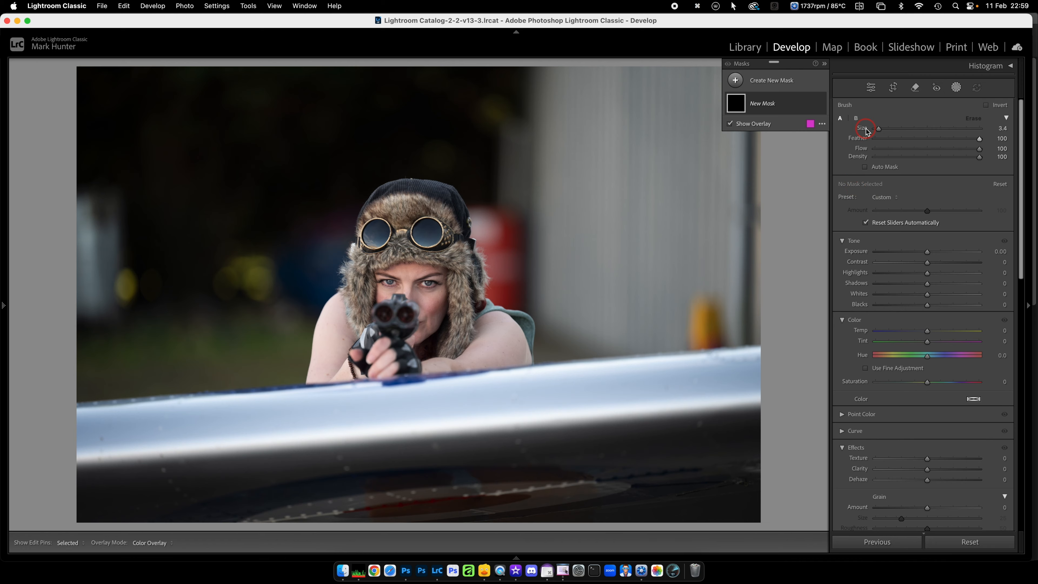
pyautogui.moveTo(878, 129); pyautogui.dragTo(878, 129)
pyautogui.click(127, 287)
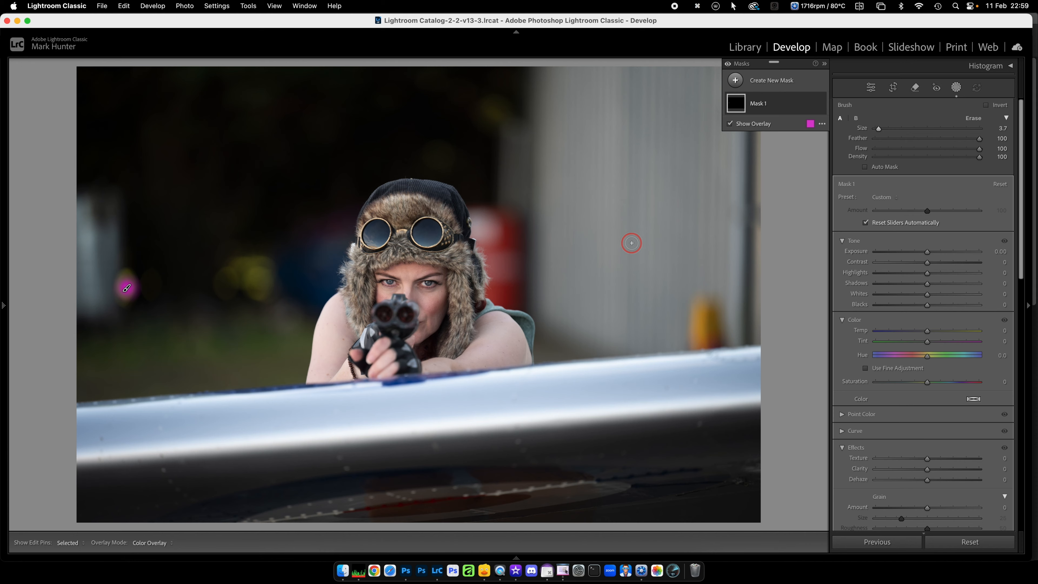
pyautogui.moveTo(878, 129)
pyautogui.mouseDown()
pyautogui.moveTo(907, 130)
pyautogui.moveTo(894, 133)
pyautogui.mouseUp()
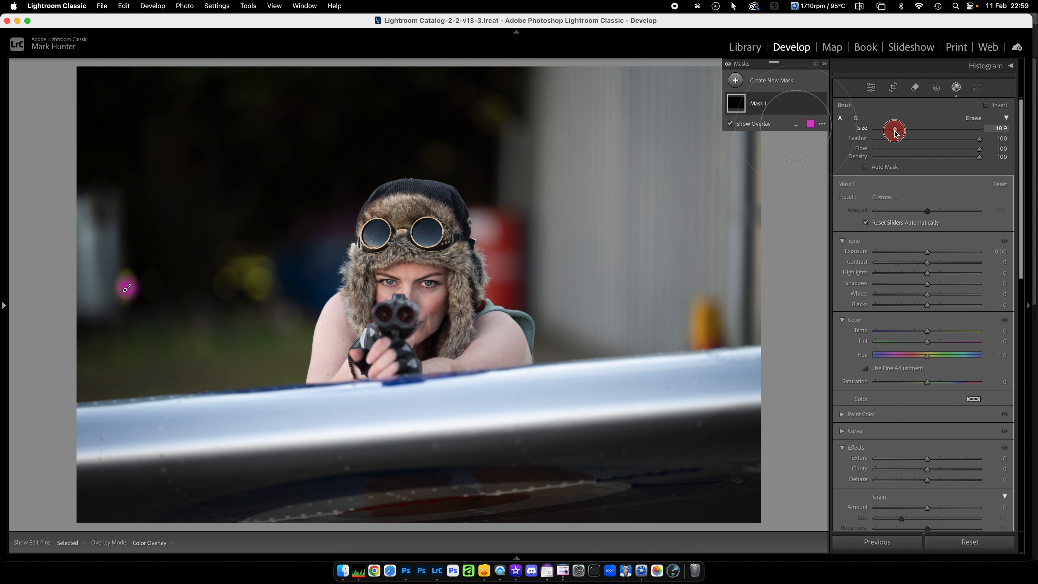
pyautogui.moveTo(896, 130); pyautogui.dragTo(899, 130)
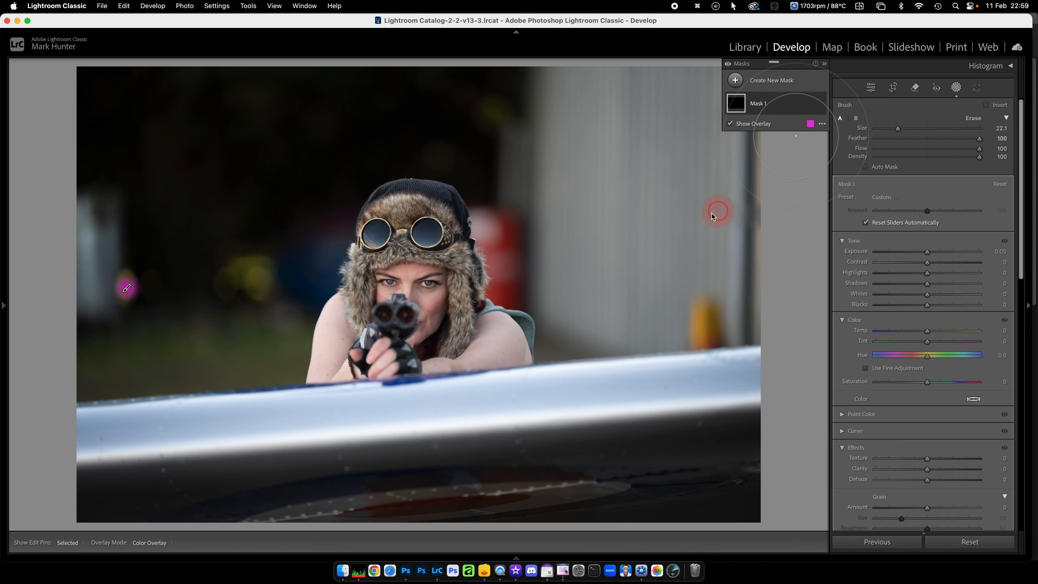
pyautogui.keyDown('shift'); pyautogui.click(609, 239); pyautogui.keyUp('shift')
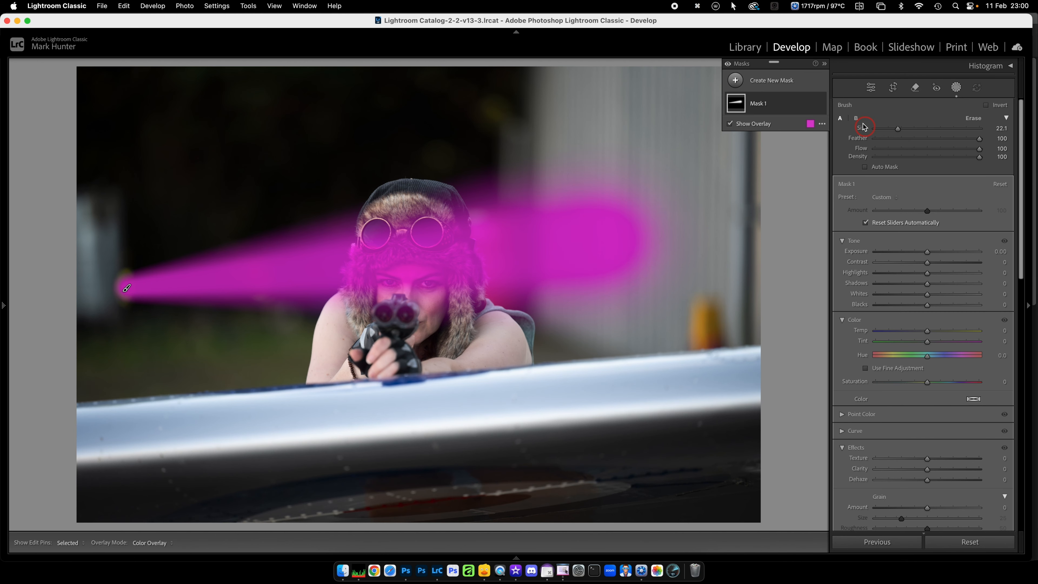
# - Subtract the subject from Mask 1, and set the mask's Exposure to 0.95 and Dehaze to -81
pyautogui.click(784, 108)
pyautogui.click(800, 136)
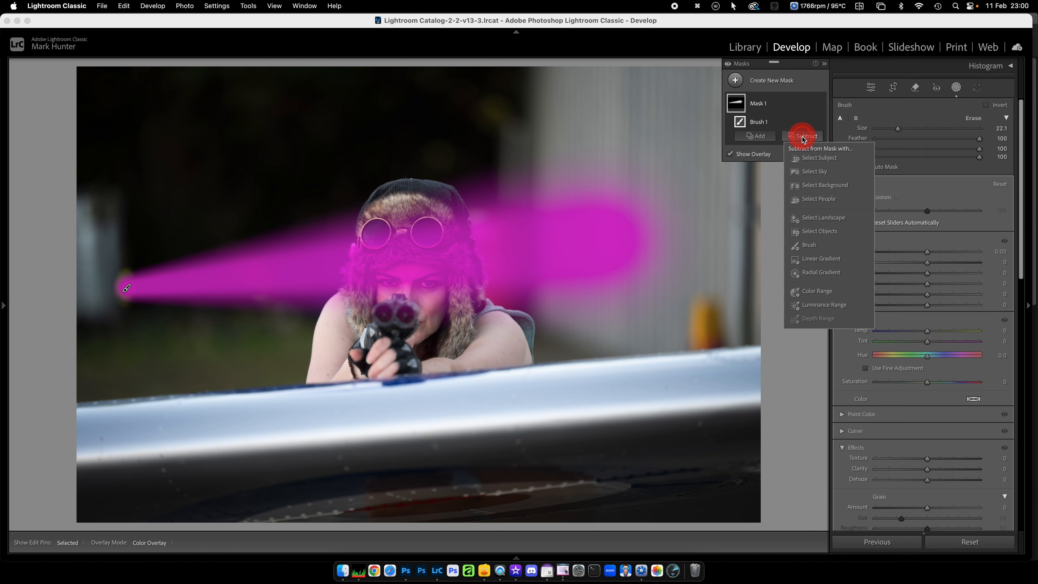
pyautogui.click(821, 160)
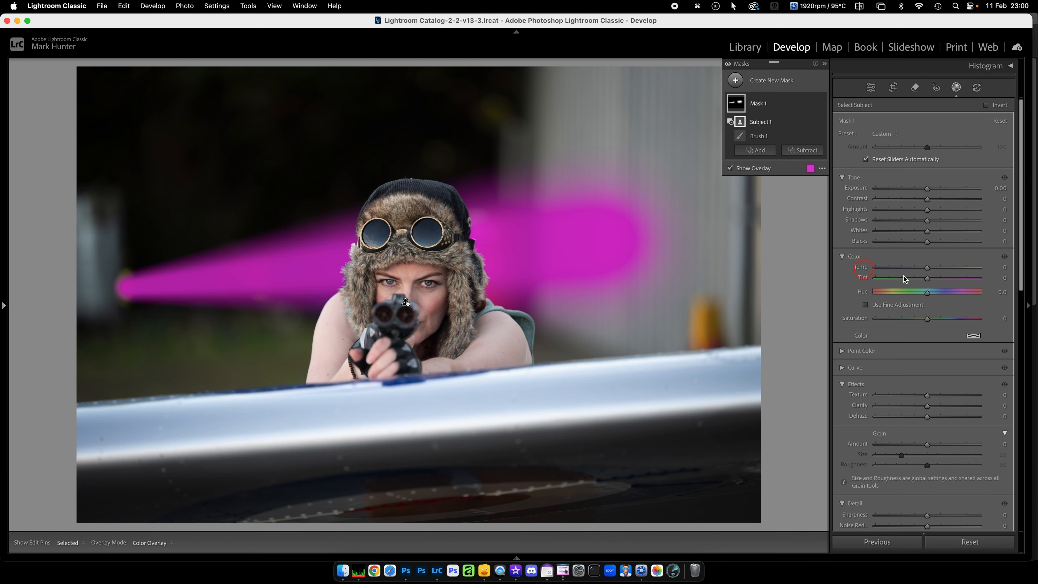
pyautogui.moveTo(928, 191); pyautogui.dragTo(941, 188)
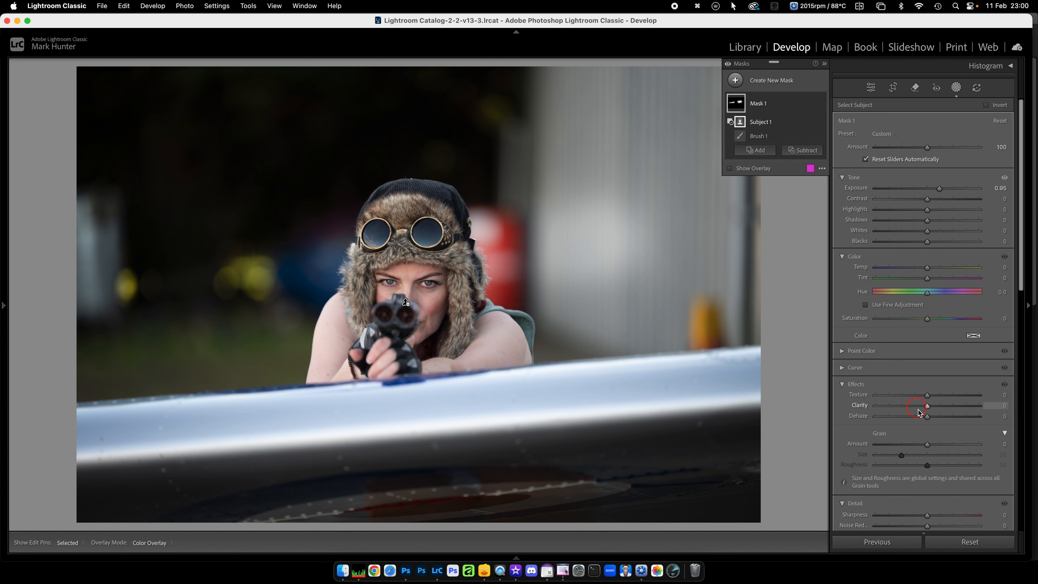
pyautogui.moveTo(927, 417); pyautogui.dragTo(887, 421)
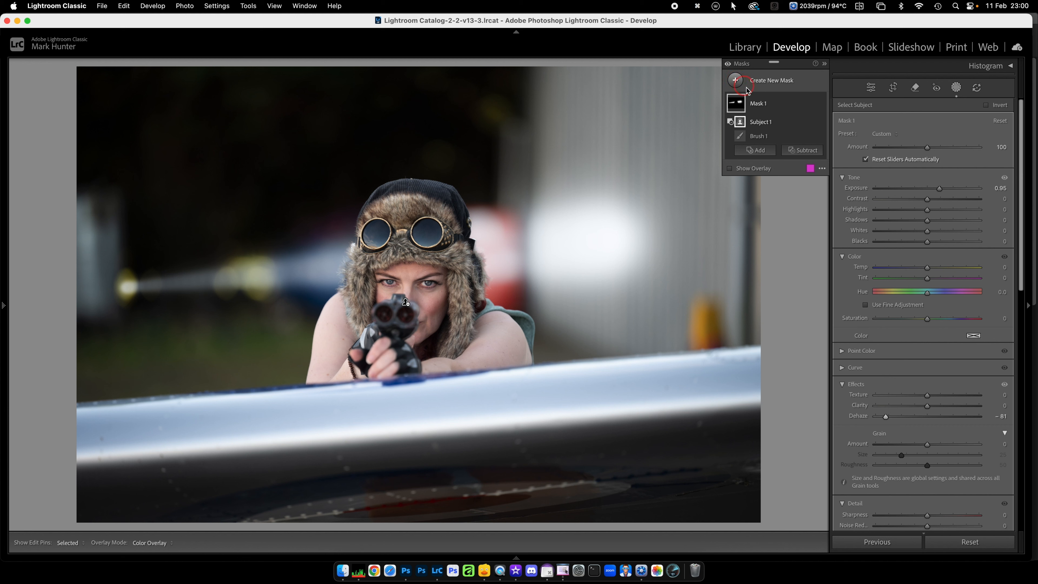
# - Start a new brush mask with brush A at size 3.4 and brush B at size 19.3
pyautogui.click(735, 80)
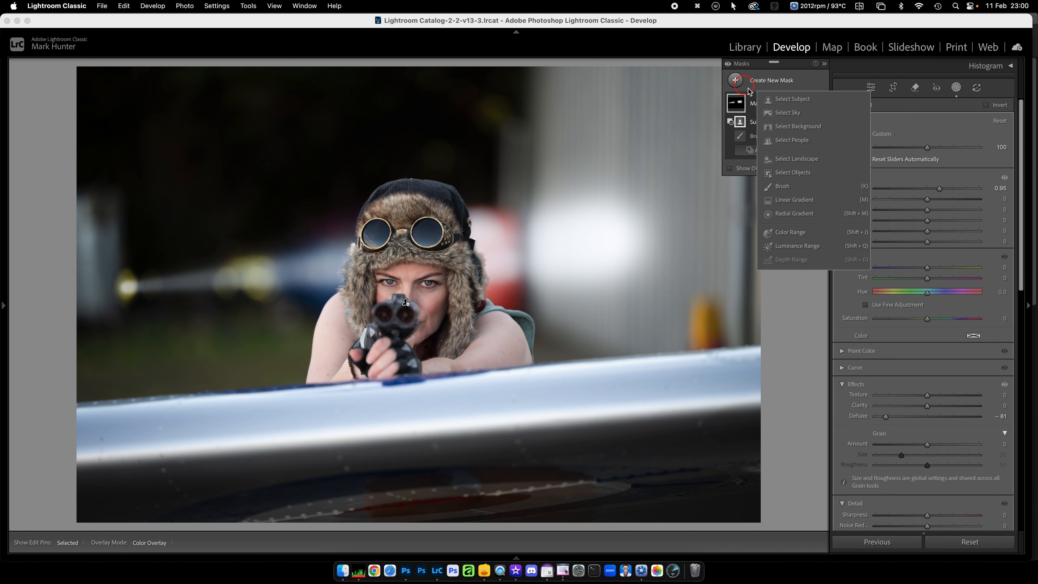
pyautogui.click(782, 188)
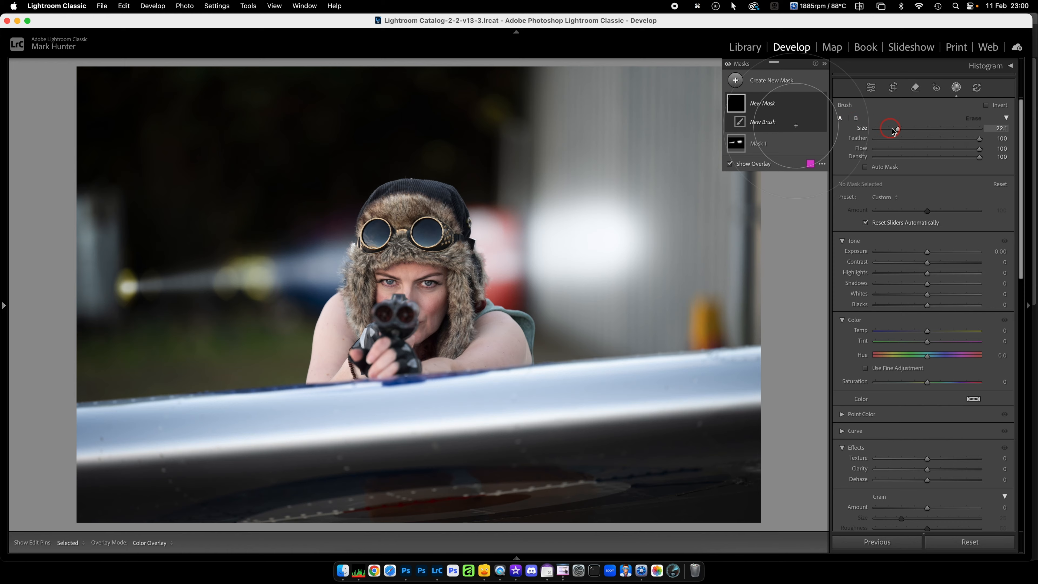
pyautogui.moveTo(898, 129); pyautogui.dragTo(881, 129)
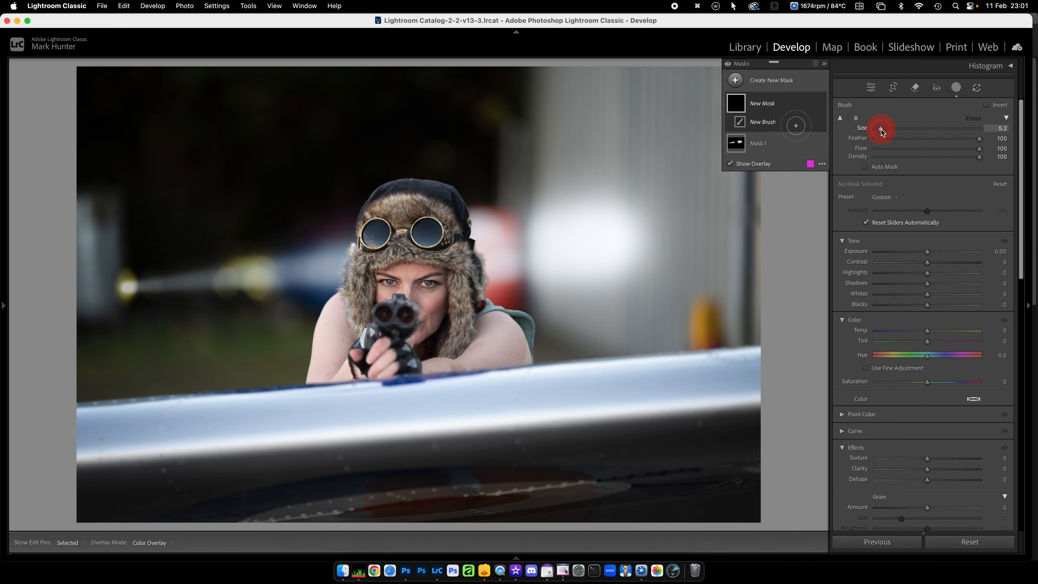
pyautogui.click(857, 122)
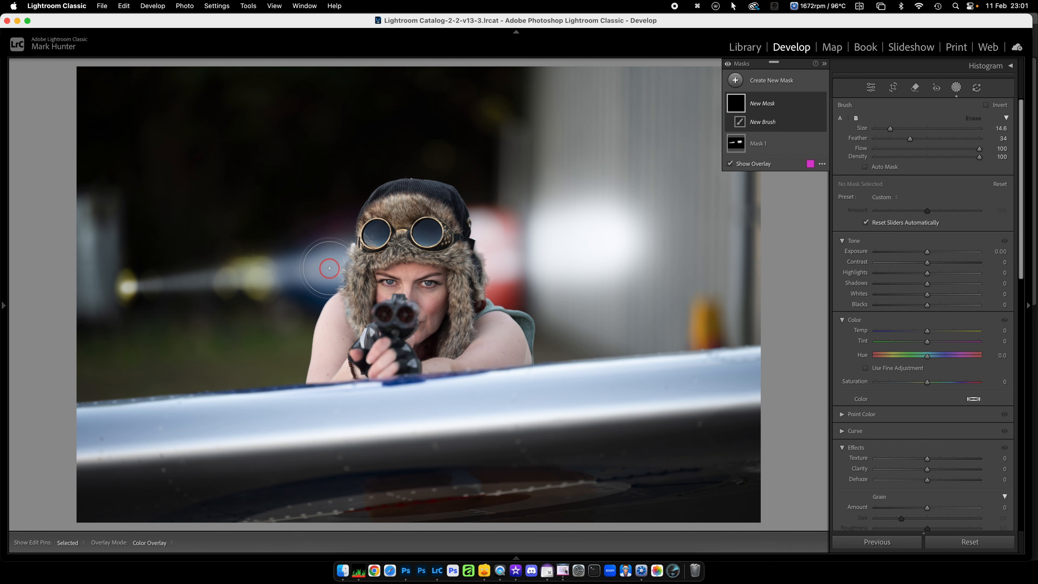
pyautogui.moveTo(890, 129); pyautogui.dragTo(895, 129)
pyautogui.click(840, 120)
pyautogui.moveTo(881, 130); pyautogui.dragTo(878, 130)
# - Paint a straight tapered stroke above the woman's head, from a brush A dab in the dark background to a brush B end near the wall
pyautogui.click(129, 108)
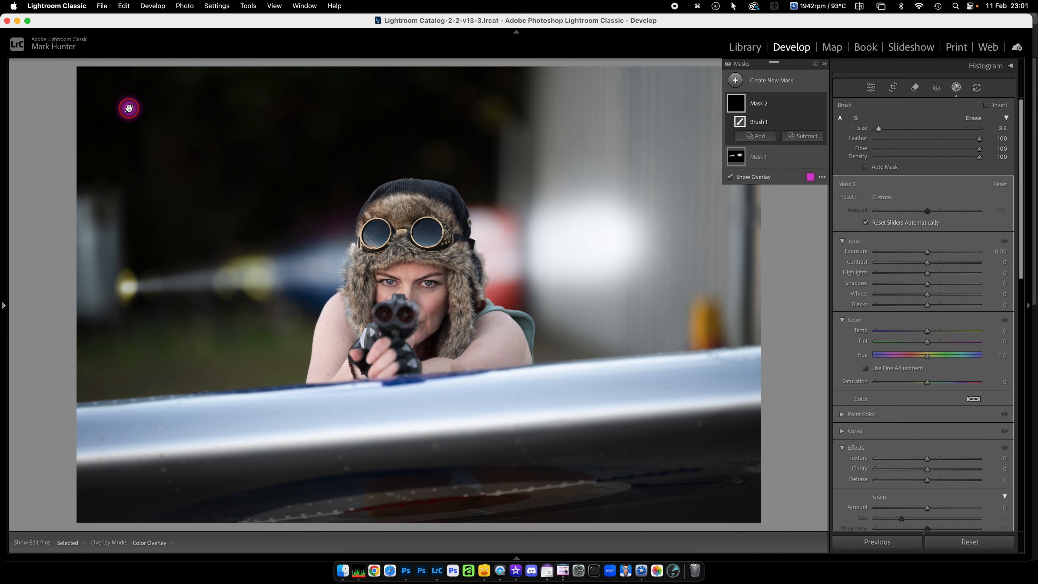
pyautogui.click(857, 120)
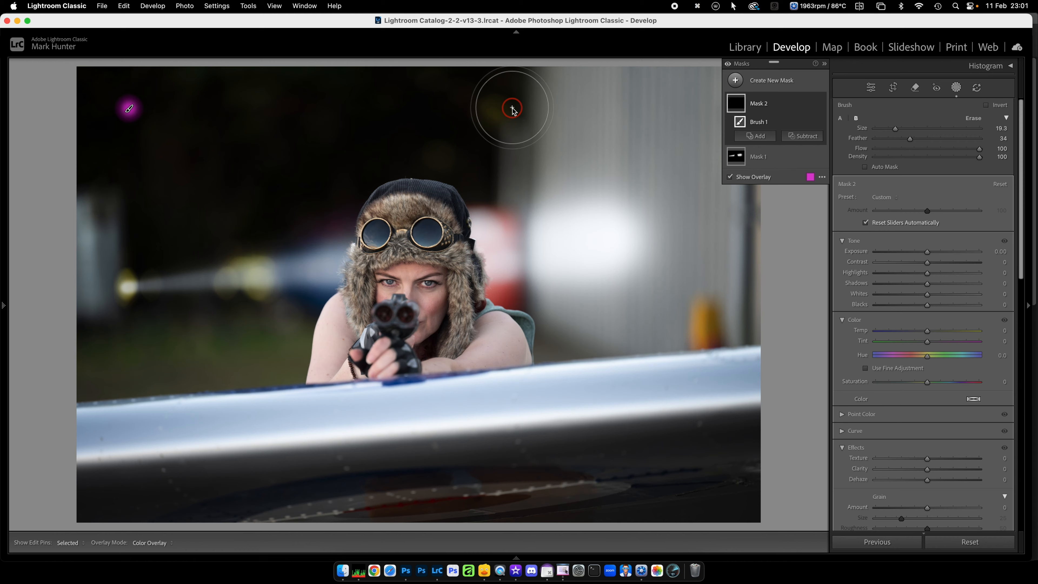
pyautogui.keyDown('shift'); pyautogui.click(551, 107); pyautogui.keyUp('shift')
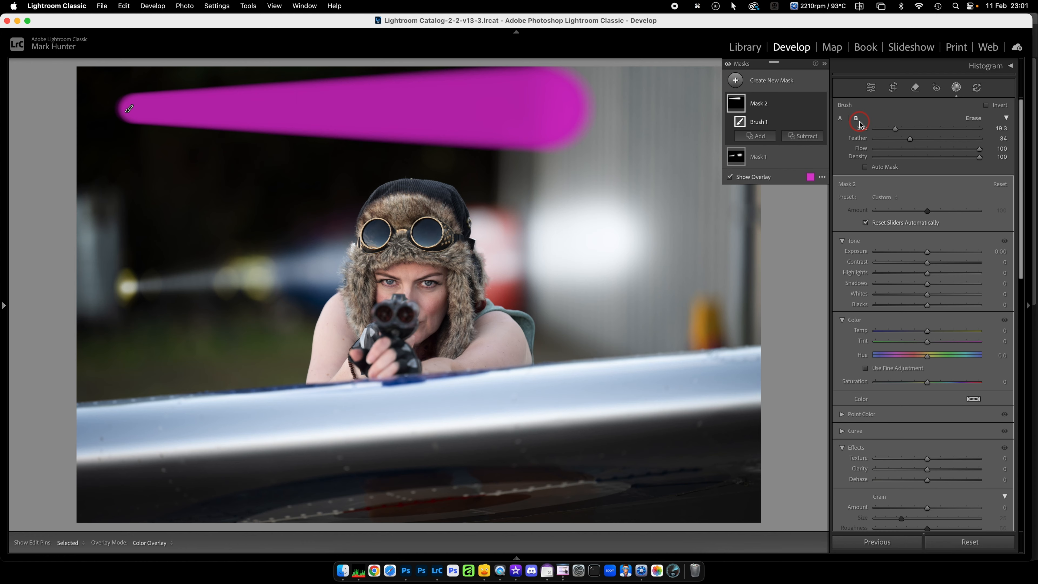
# - Paint a second tapered stroke below the first, starting with a brush A dab and ending with brush B near the corrugated wall
pyautogui.click(839, 119)
pyautogui.click(126, 187)
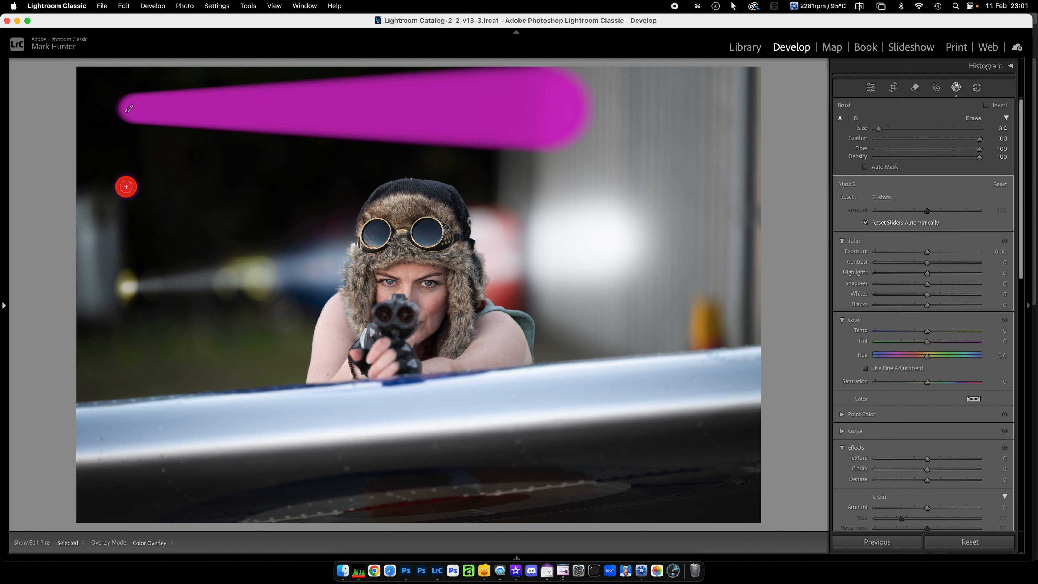
pyautogui.click(857, 119)
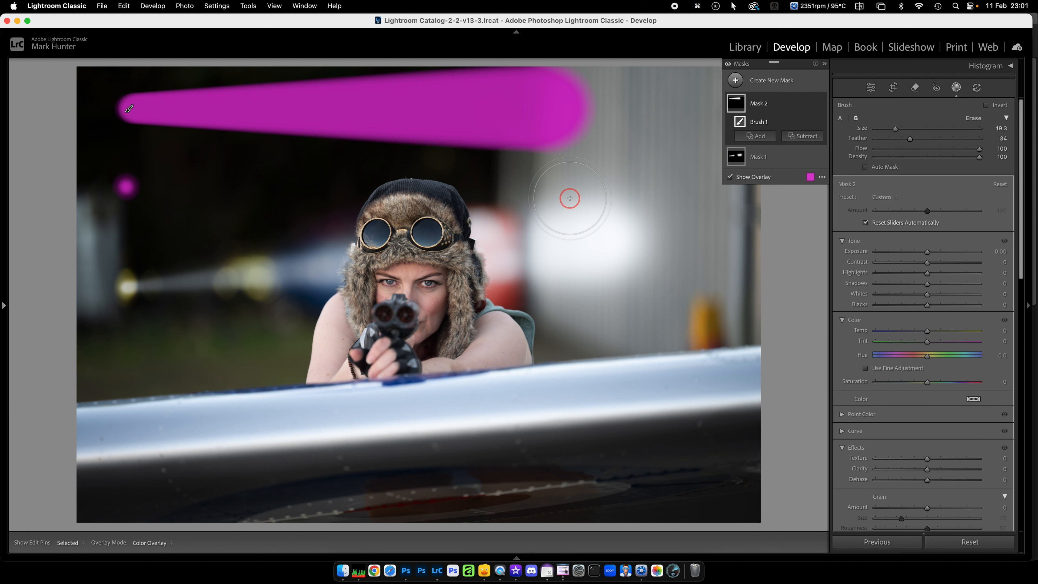
pyautogui.moveTo(157, 188); pyautogui.dragTo(569, 199)
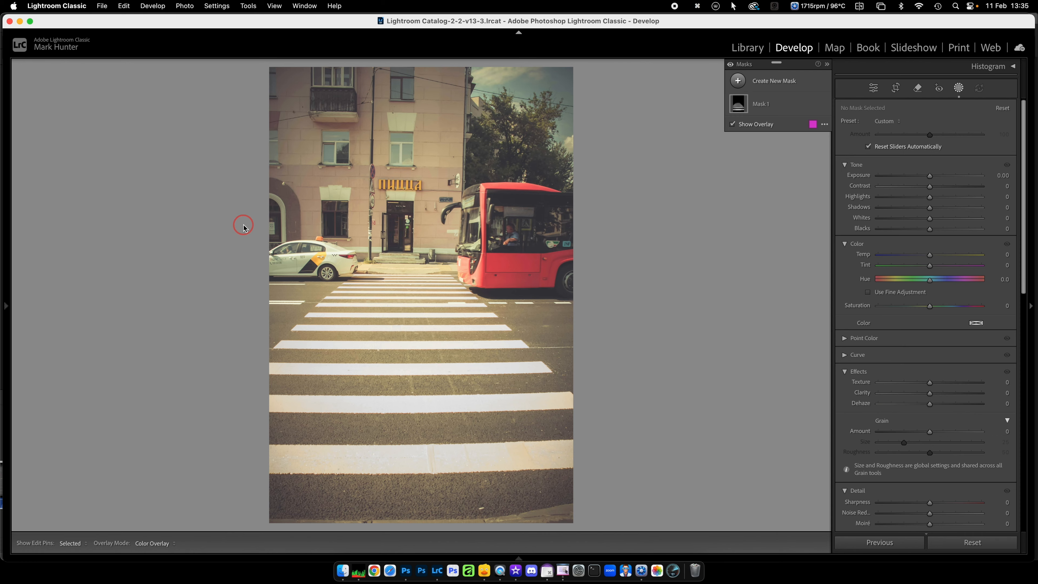
# - Browse the edited photos and their masks, and examine the night skyline's Basic adjustments
pyautogui.press('Right')
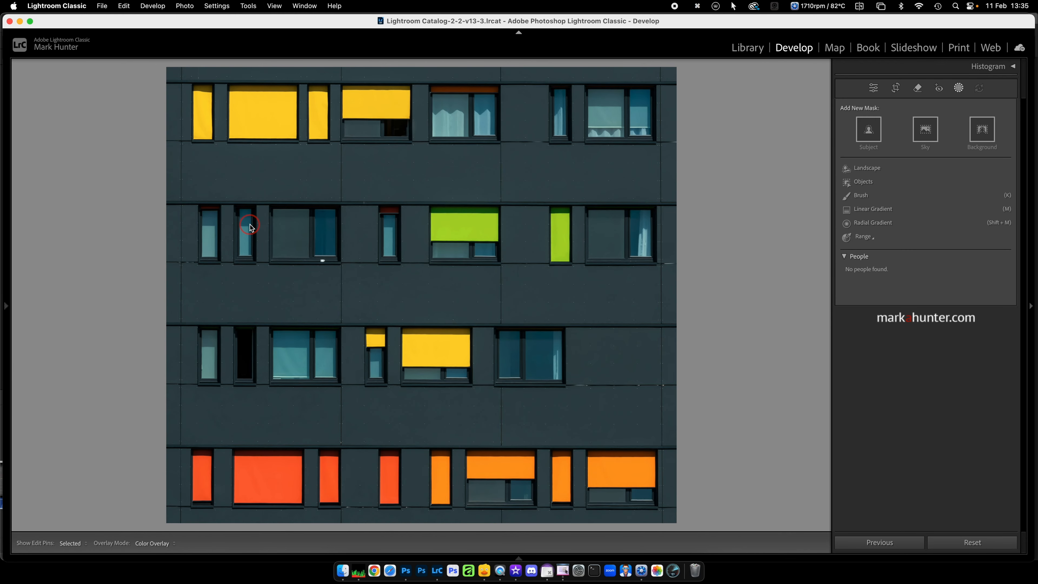
pyautogui.press('Right')
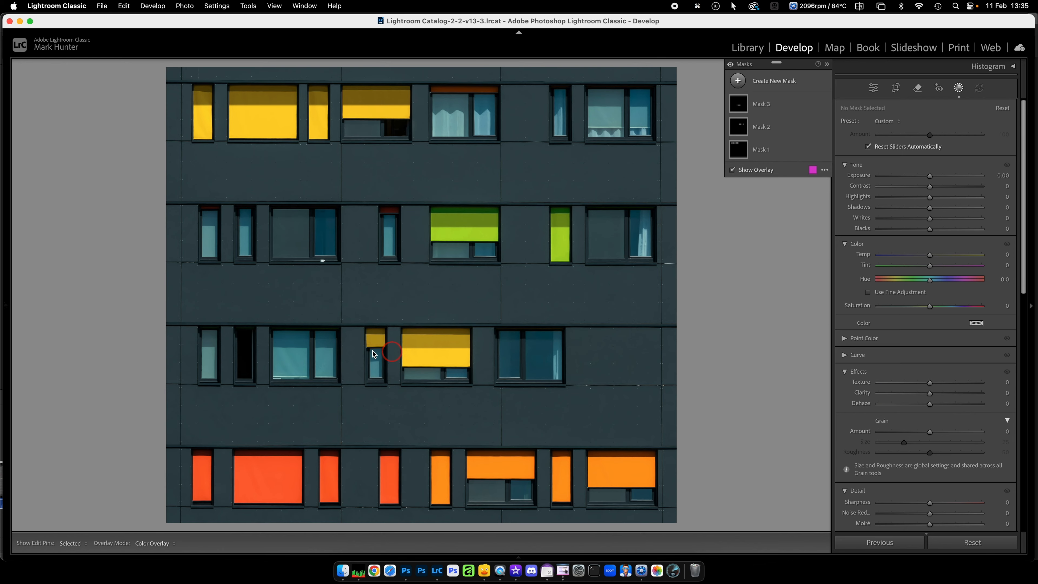
pyautogui.moveTo(599, 110)
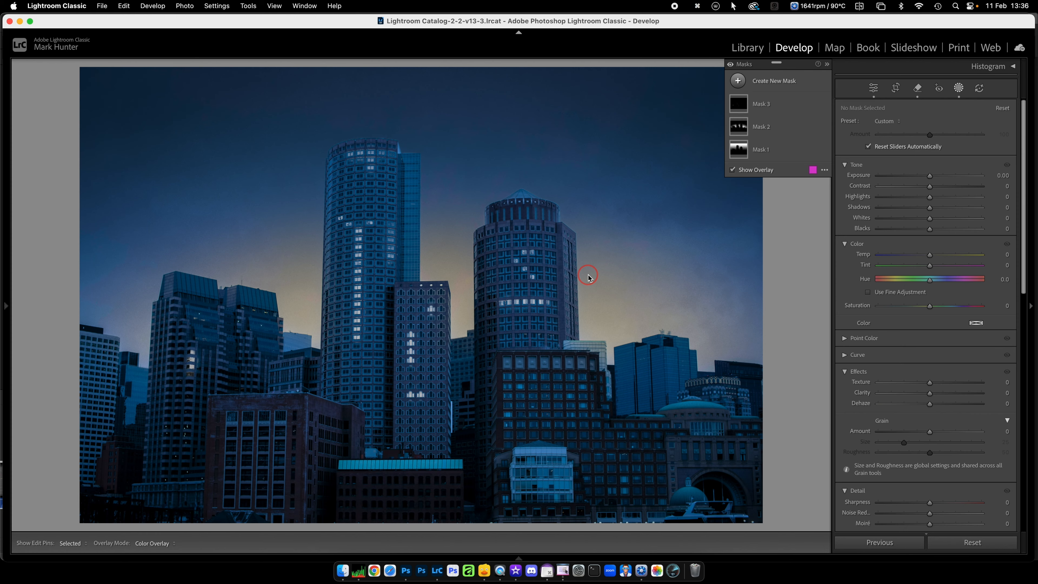
pyautogui.click(959, 90)
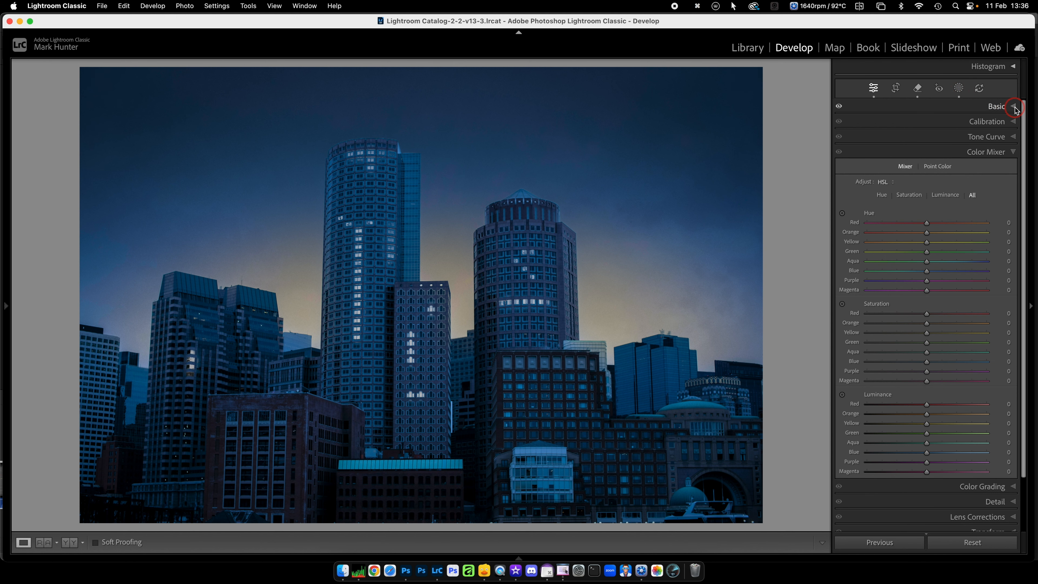
pyautogui.click(1014, 107)
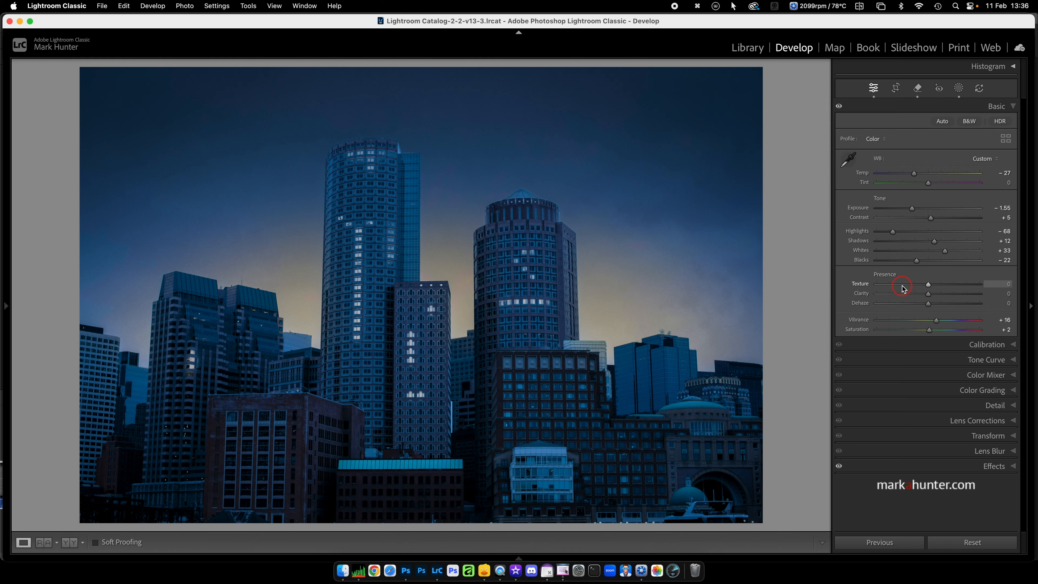
pyautogui.press('Right')
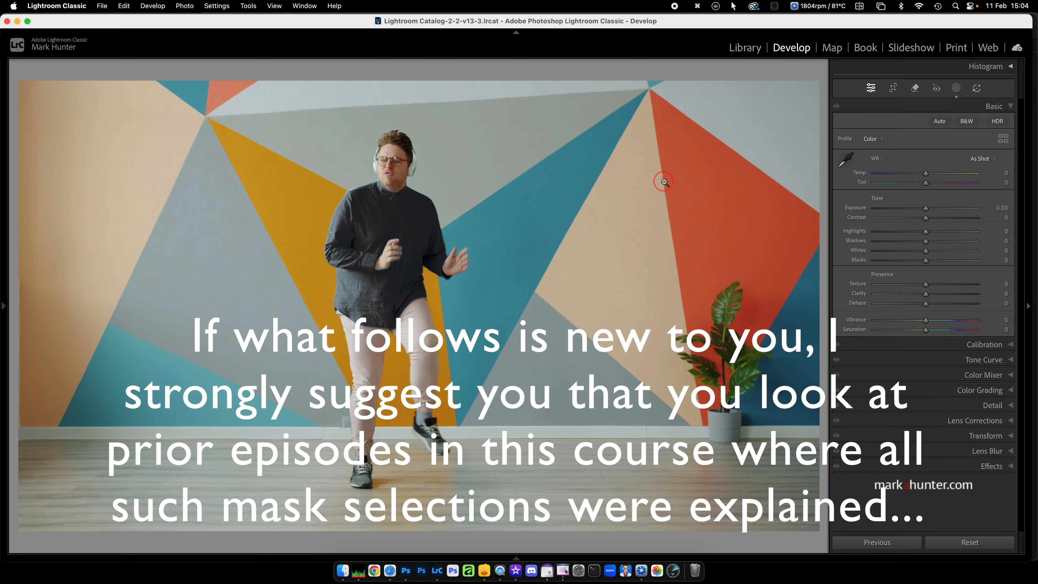
# - Display the toolbar and the masks for the dancing man photo, with Show Edit Pins set to Selected
pyautogui.press('t')
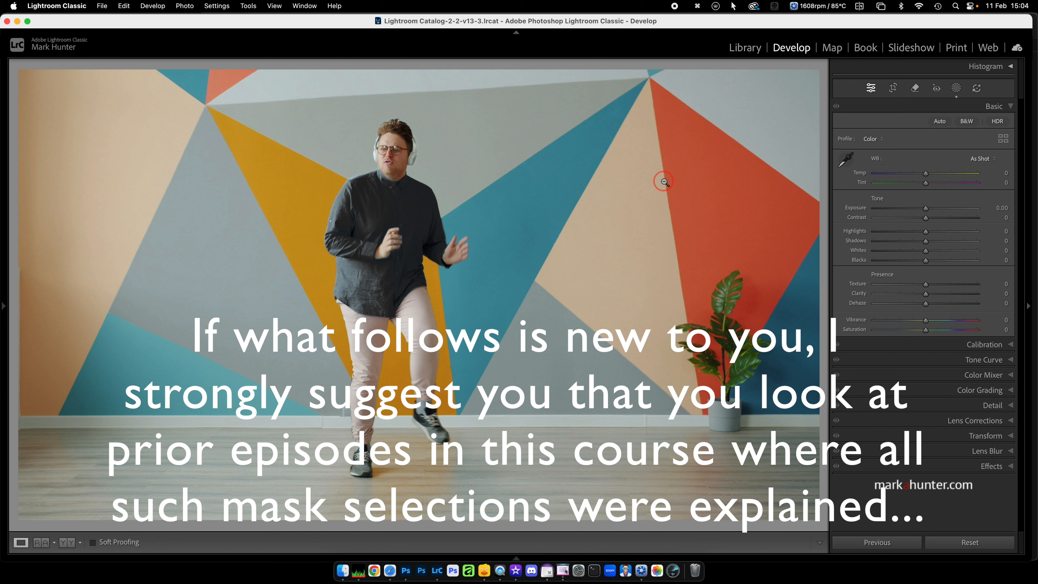
pyautogui.click(956, 88)
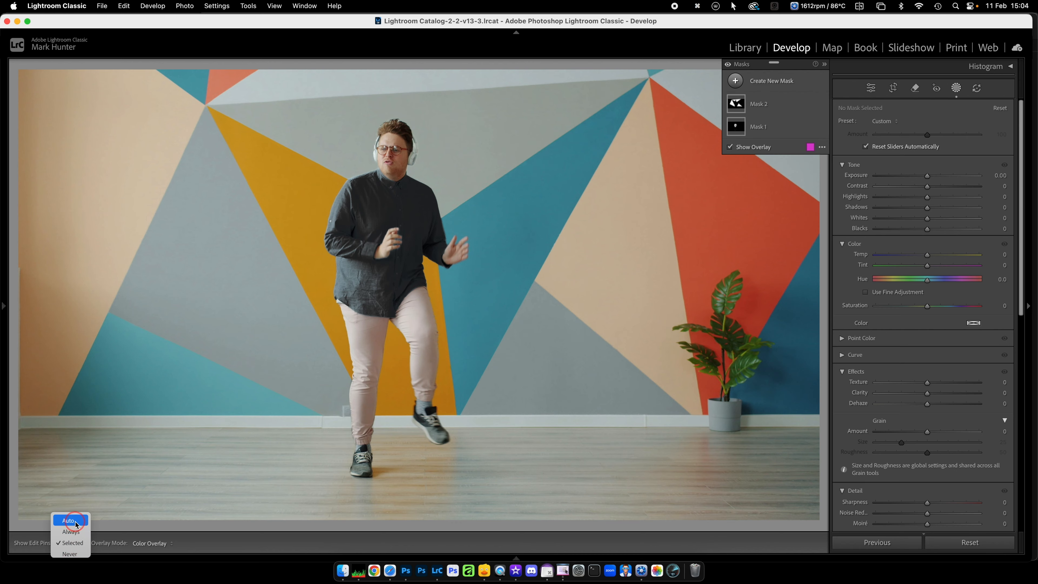
pyautogui.click(75, 544)
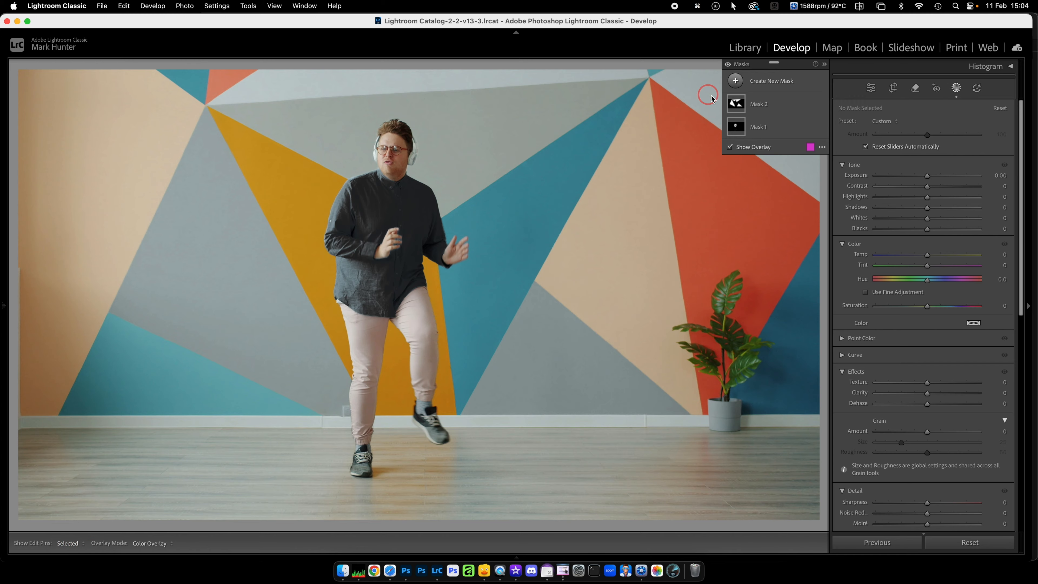
# - Examine the edit pins and adjustments of Mask 1 and Mask 2, and the photo's Basic settings
pyautogui.click(775, 131)
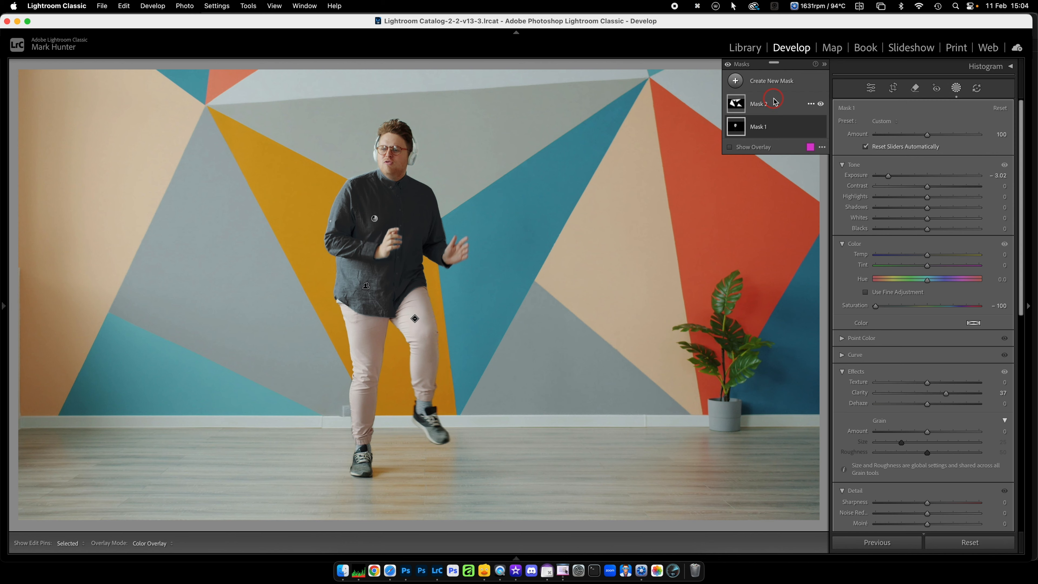
pyautogui.click(778, 107)
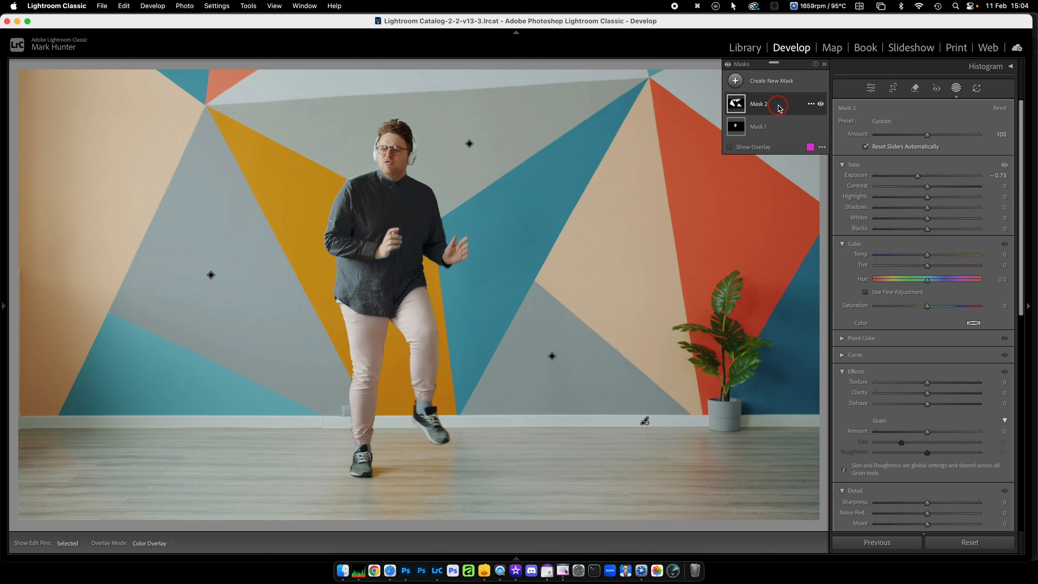
pyautogui.click(781, 131)
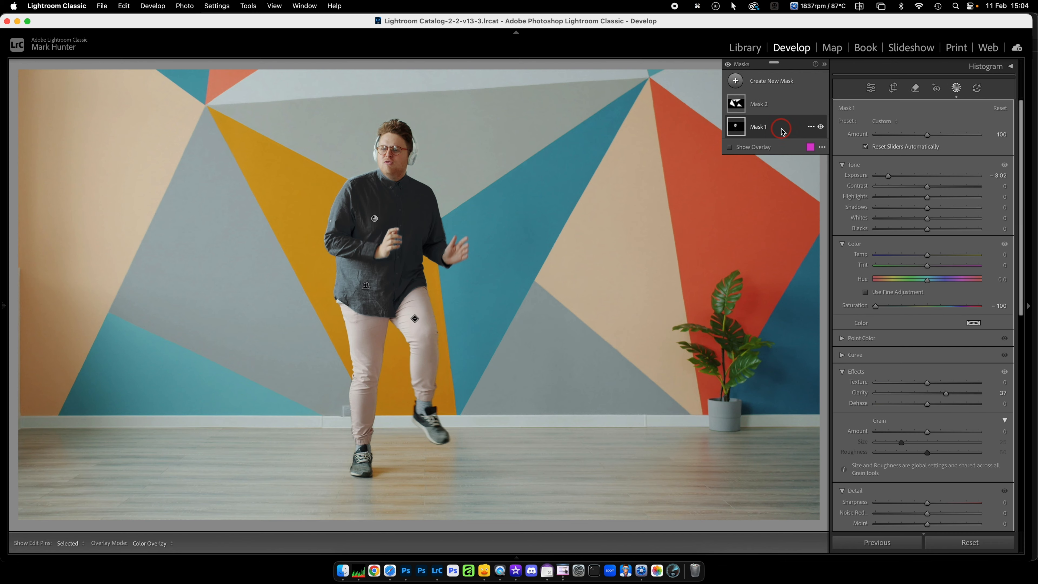
pyautogui.click(871, 88)
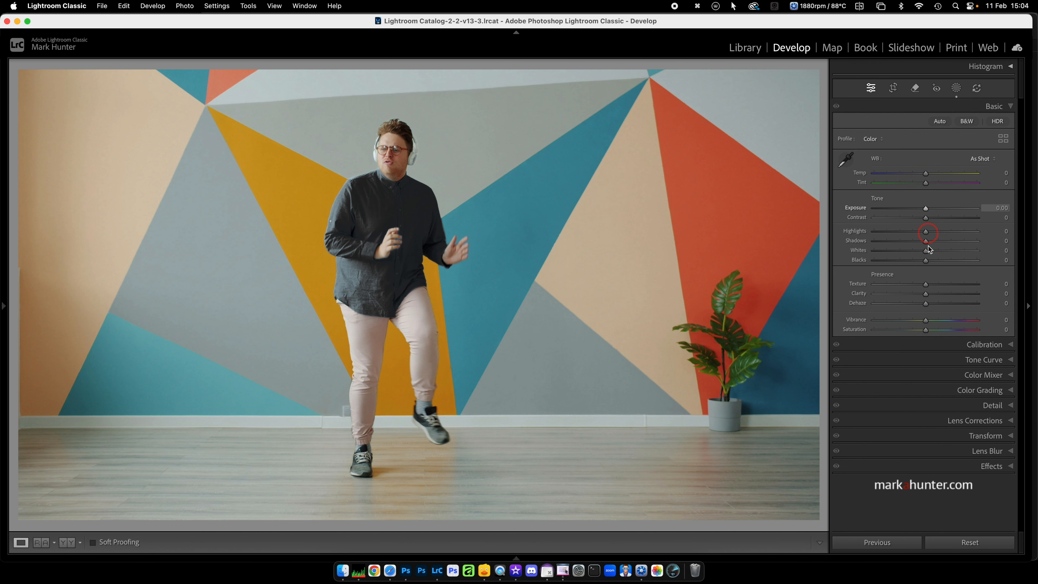
# - Return to the masks and expand Mask 2 to view its brush and object components
pyautogui.click(956, 89)
pyautogui.click(789, 106)
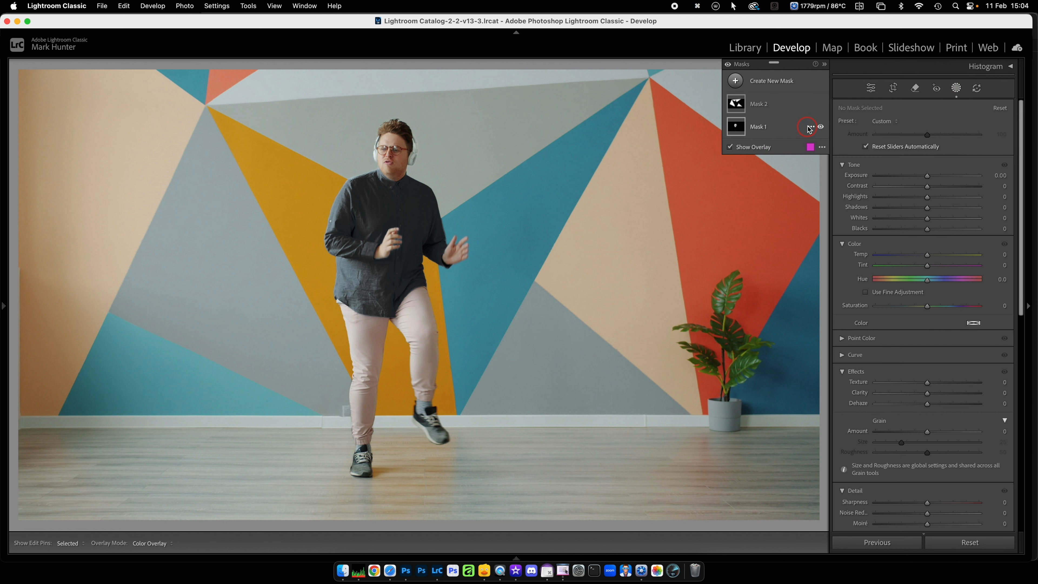
pyautogui.click(787, 107)
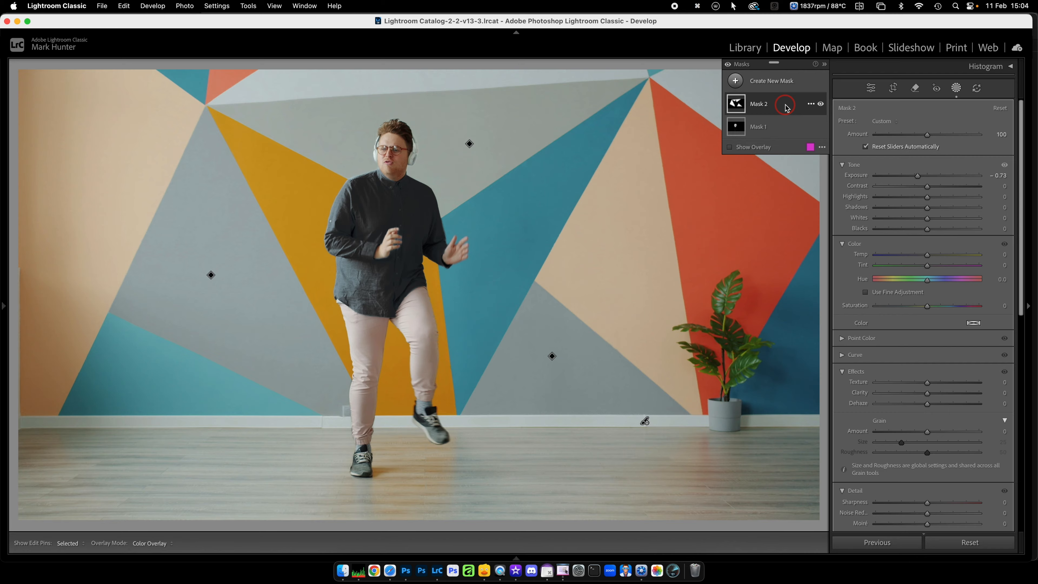
pyautogui.click(787, 107)
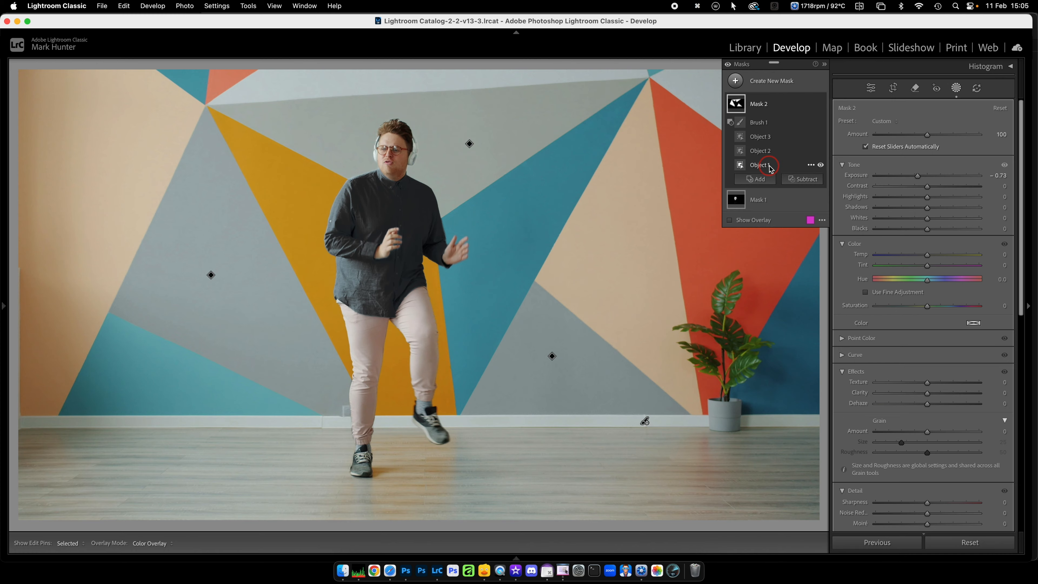
# - Examine which wall areas Object 1, Object 2, Object 3 and the subtracting Brush 1 cover within Mask 2
pyautogui.click(769, 166)
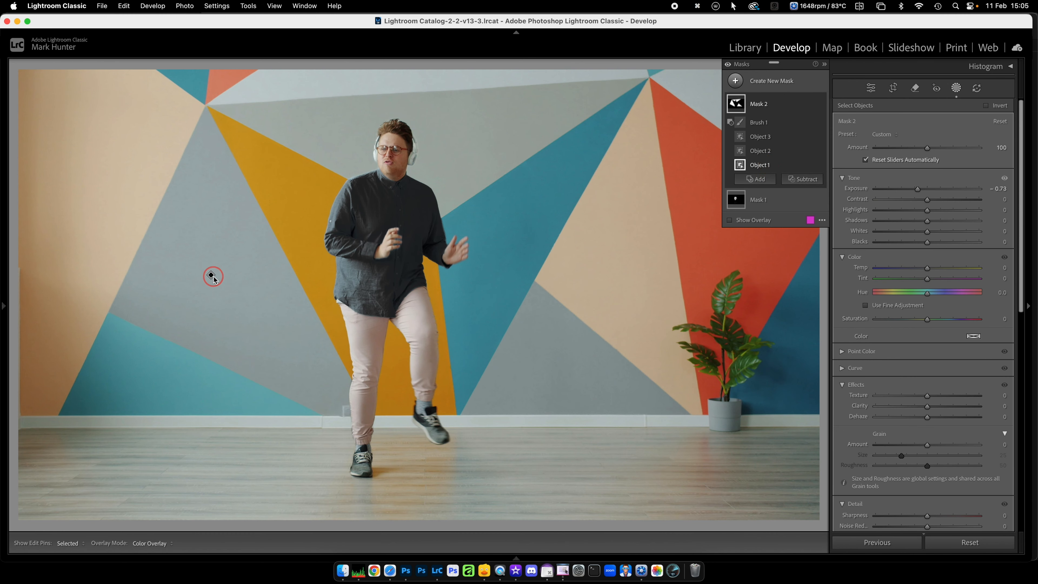
pyautogui.moveTo(212, 277)
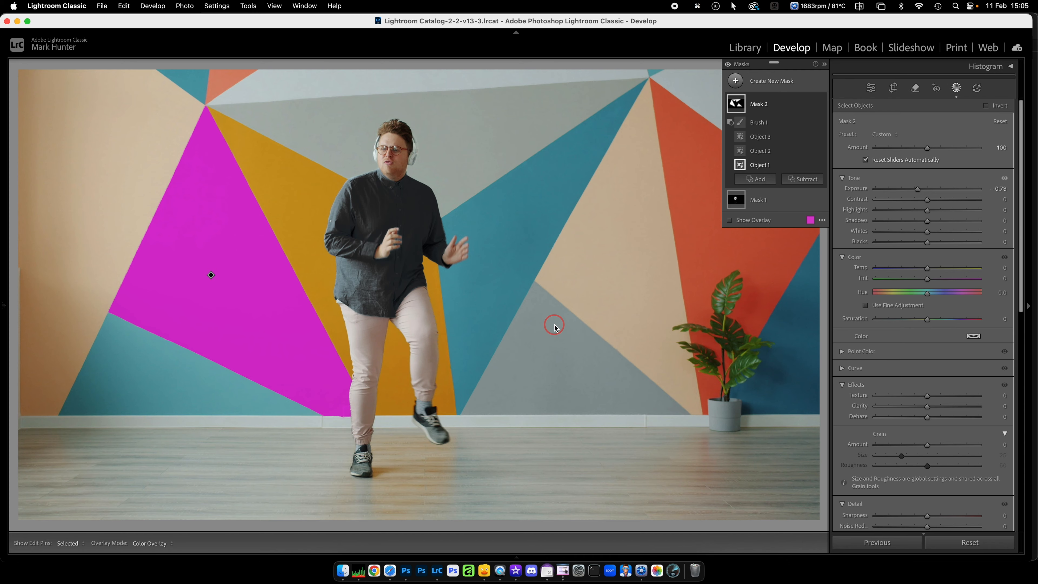
pyautogui.click(760, 150)
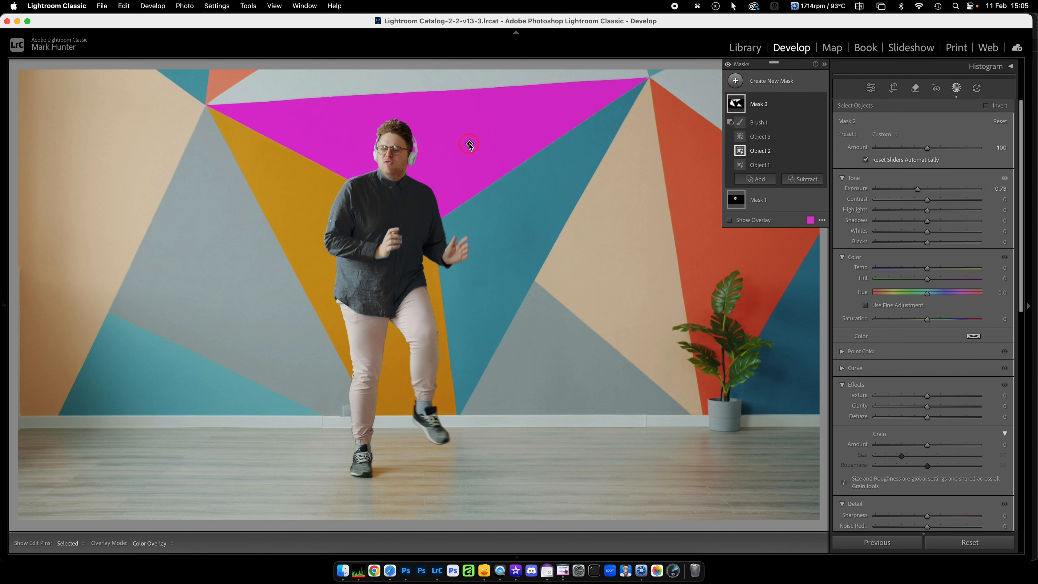
pyautogui.click(766, 138)
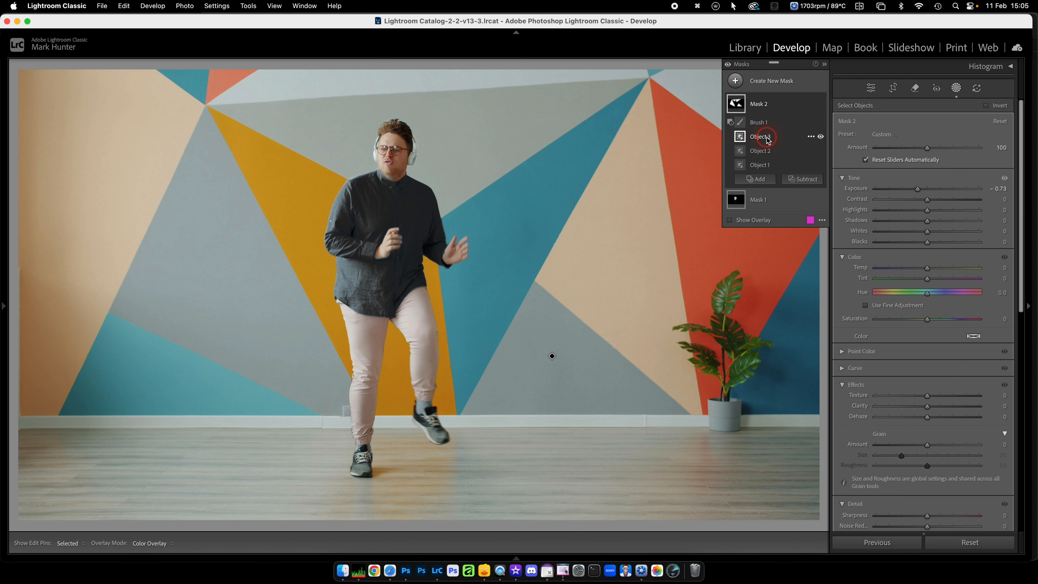
pyautogui.click(553, 357)
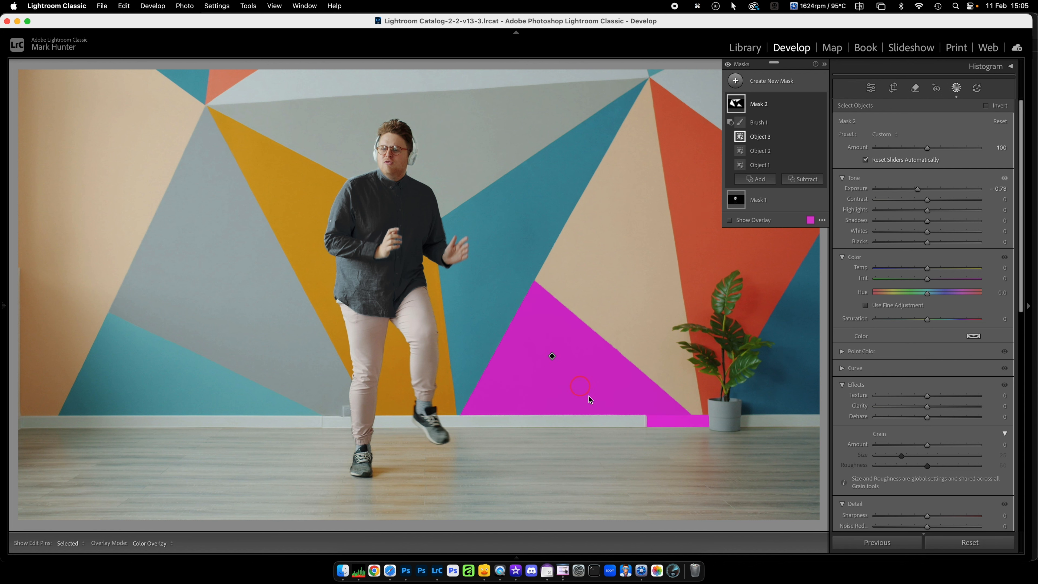
pyautogui.click(552, 357)
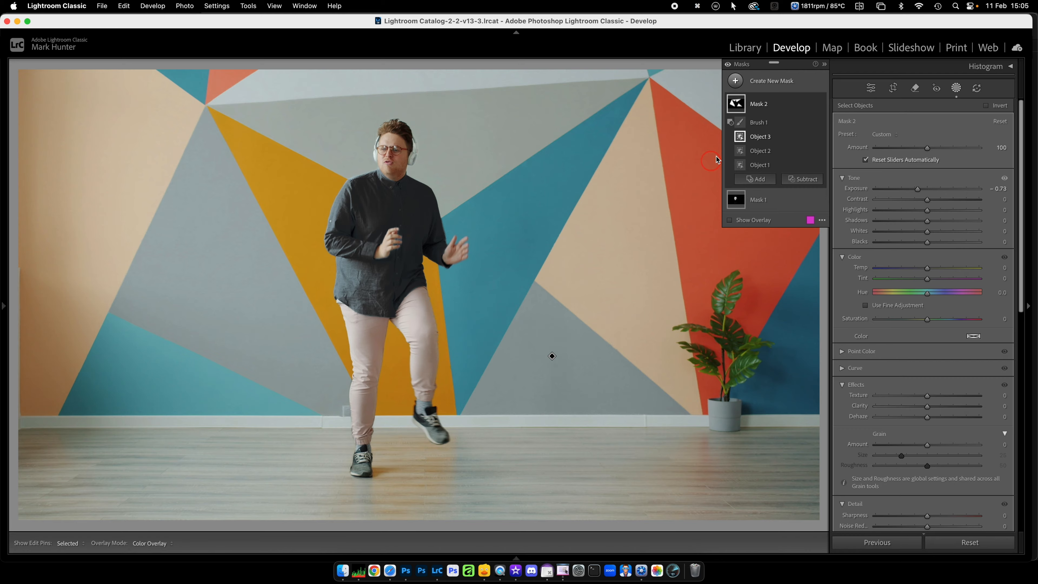
pyautogui.click(772, 124)
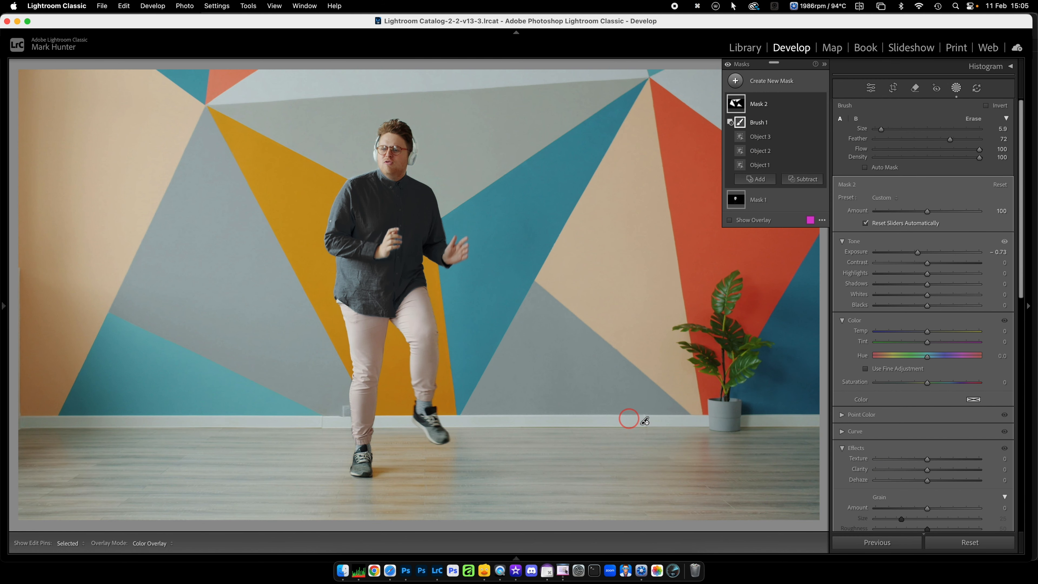
pyautogui.moveTo(639, 421); pyautogui.dragTo(728, 420)
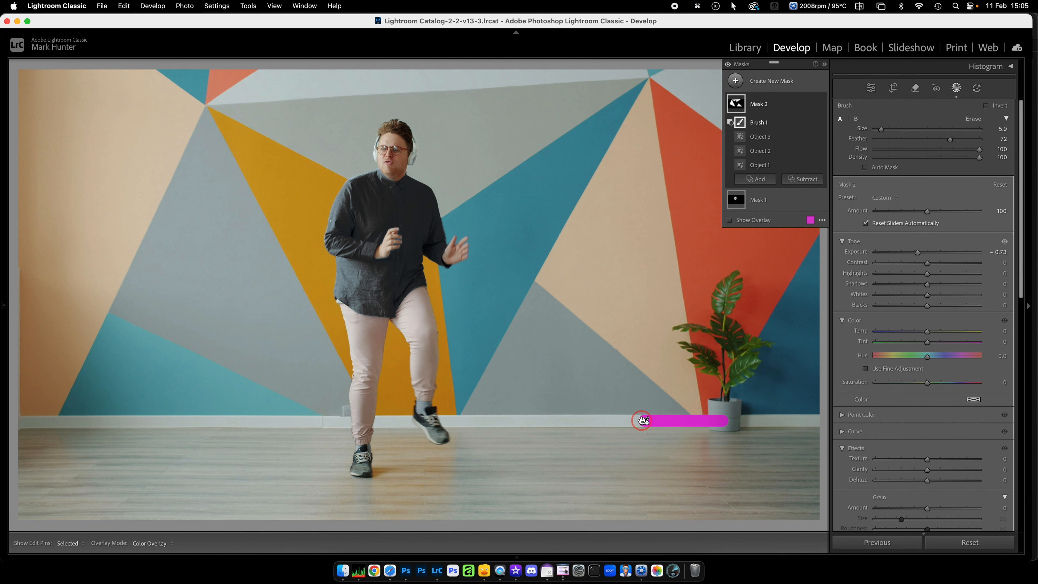
# - Collapse Mask 2's components and lower its Exposure slightly to darken the grey wall shapes
pyautogui.click(778, 107)
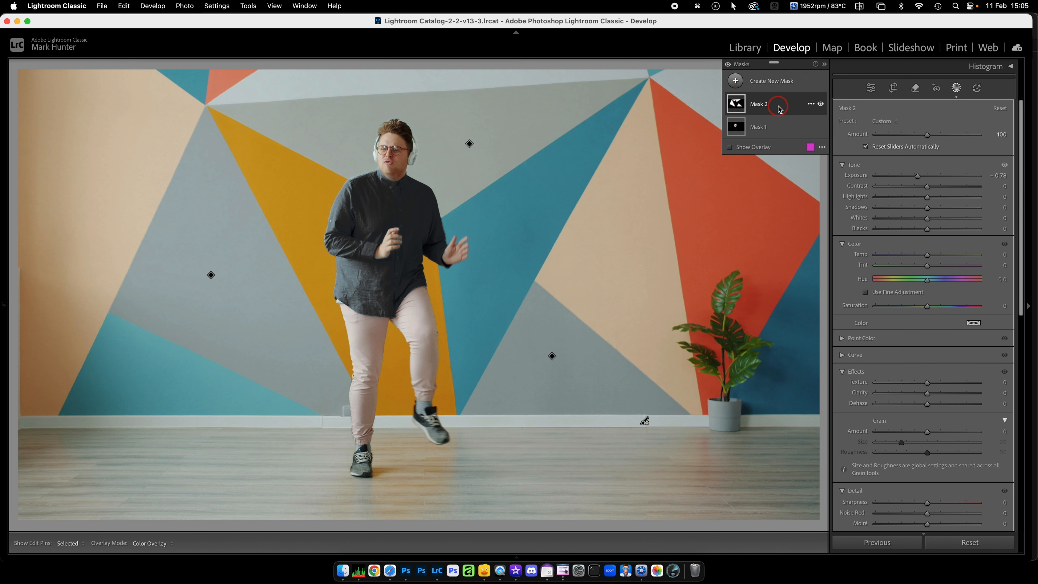
pyautogui.moveTo(918, 176); pyautogui.dragTo(912, 176)
# - Expand Mask 1 and examine its Person 1 - Clothes, Color Range 1 and Object 1 components
pyautogui.click(781, 129)
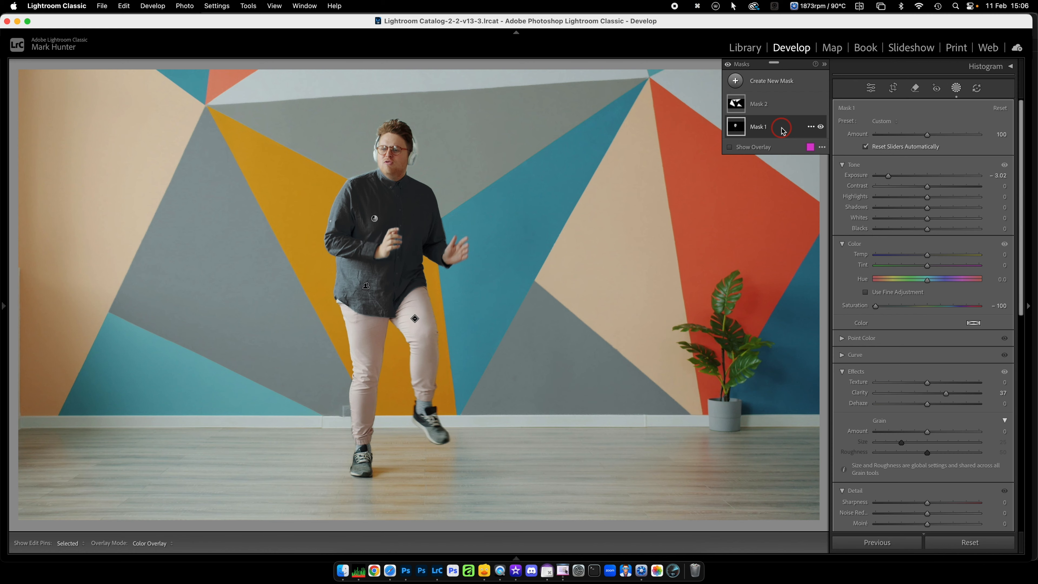
pyautogui.click(781, 130)
pyautogui.click(785, 176)
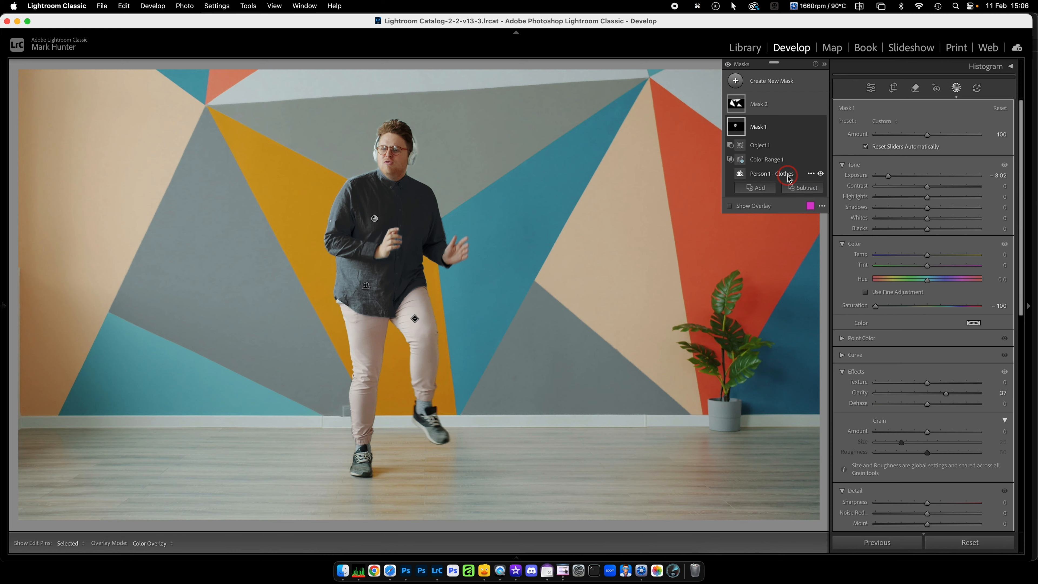
pyautogui.click(793, 160)
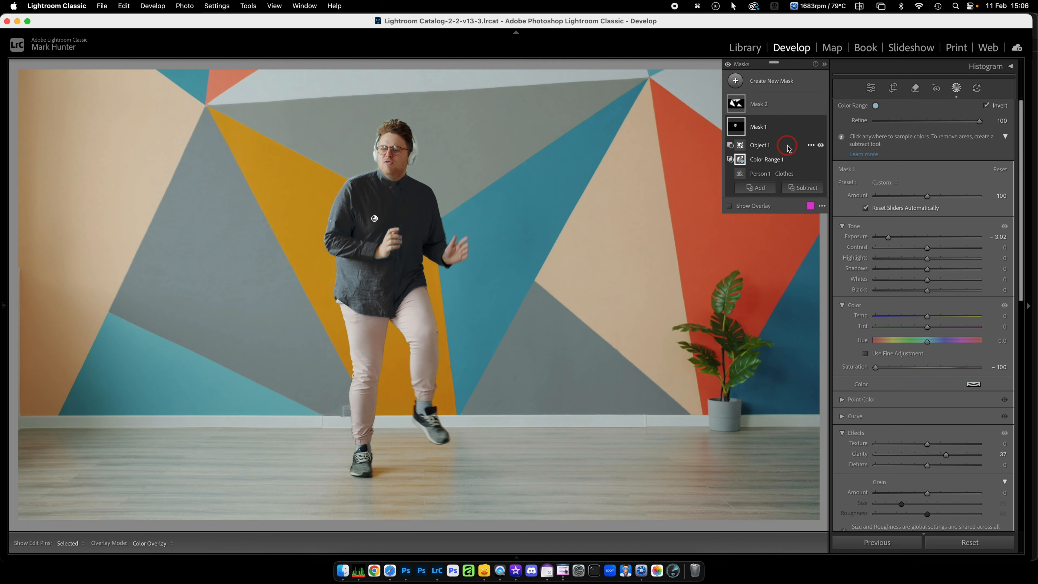
pyautogui.click(788, 148)
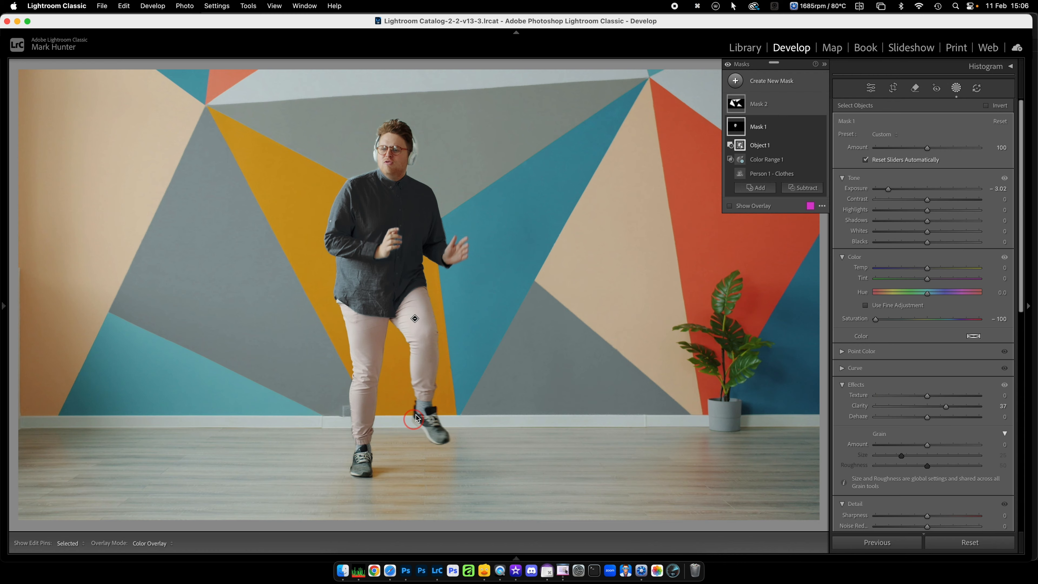
pyautogui.moveTo(415, 319)
# - Collapse Mask 1, check its Saturation and Exposure adjustments, and leave masking for the dancing man photo
pyautogui.click(776, 127)
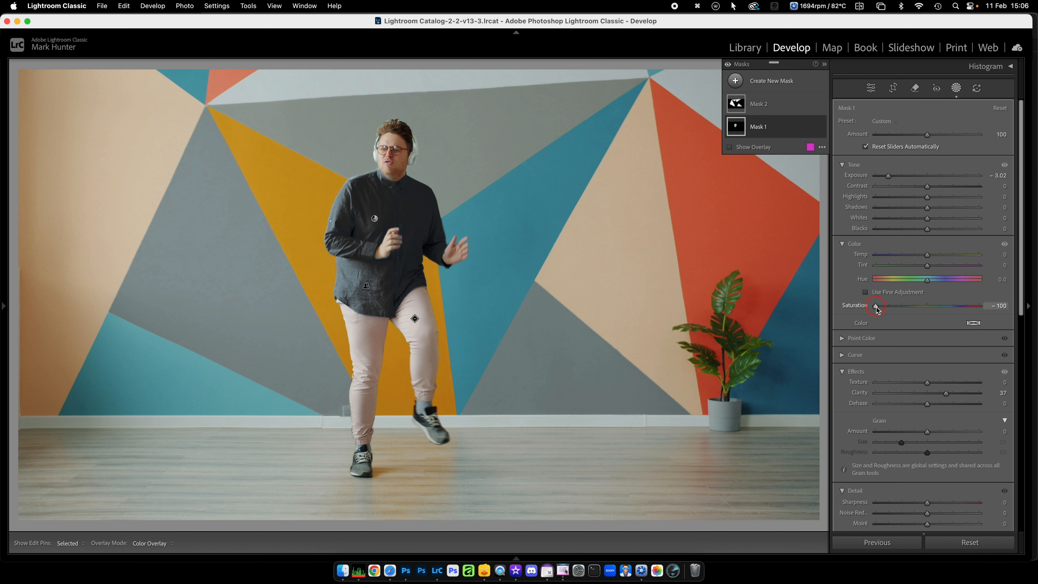
pyautogui.moveTo(875, 308); pyautogui.dragTo(852, 313)
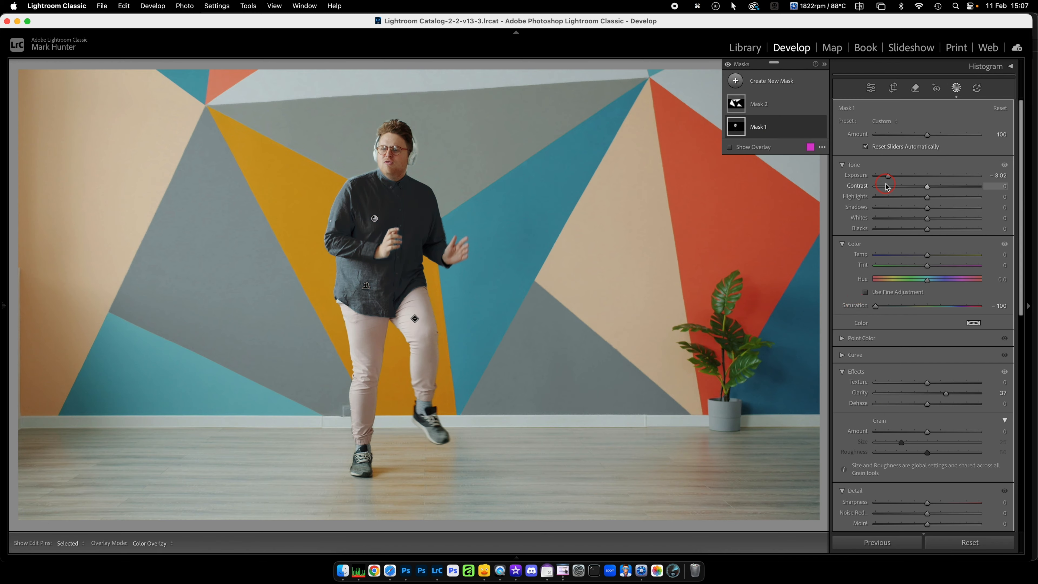
pyautogui.click(956, 90)
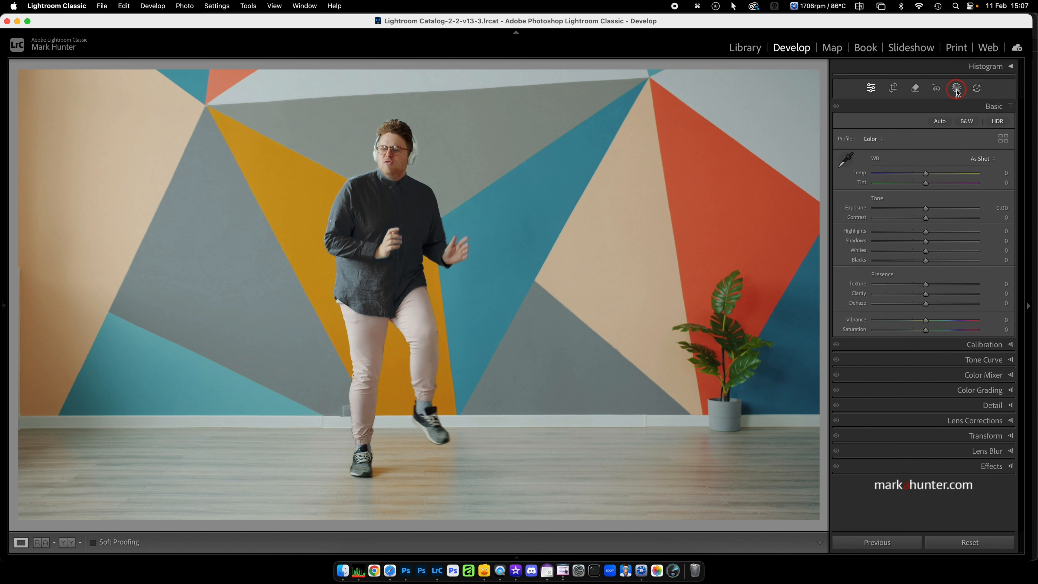
# - Go to the crosswalk photo and examine Mask 1's Color Range 1, Linear Gradient 1 and Brush 1 components
pyautogui.press('Right')
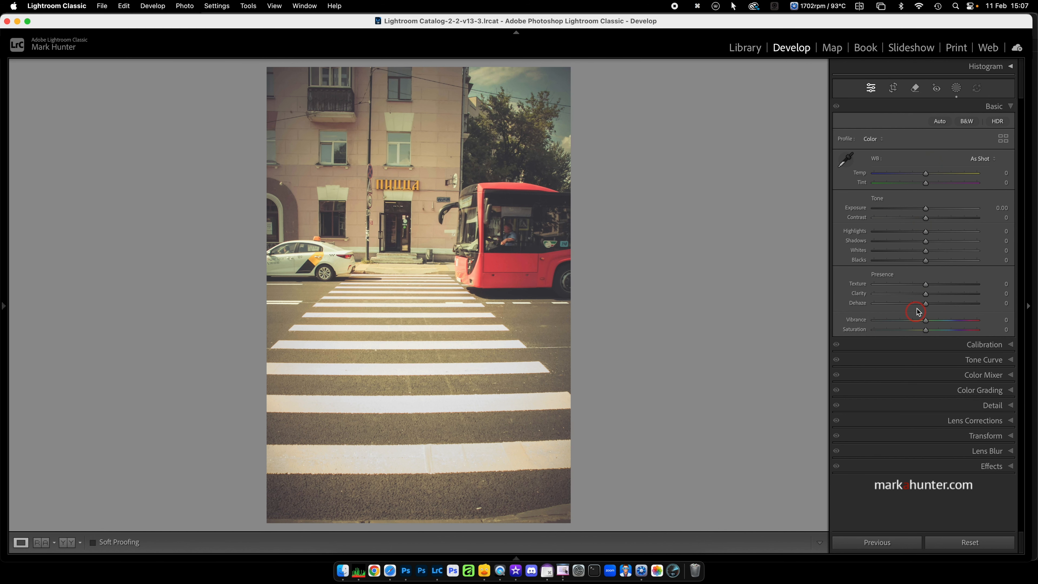
pyautogui.click(956, 89)
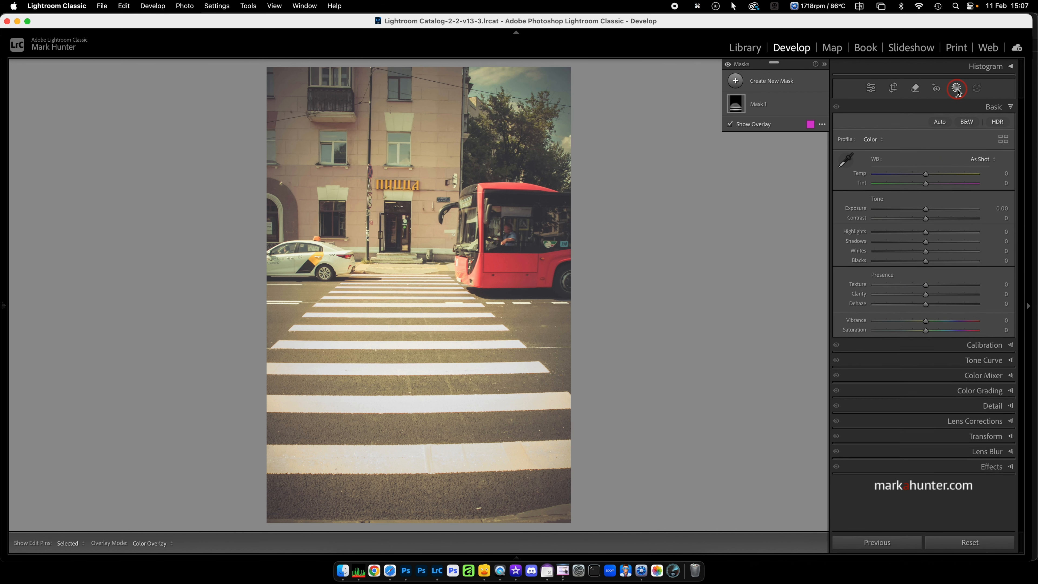
pyautogui.click(780, 106)
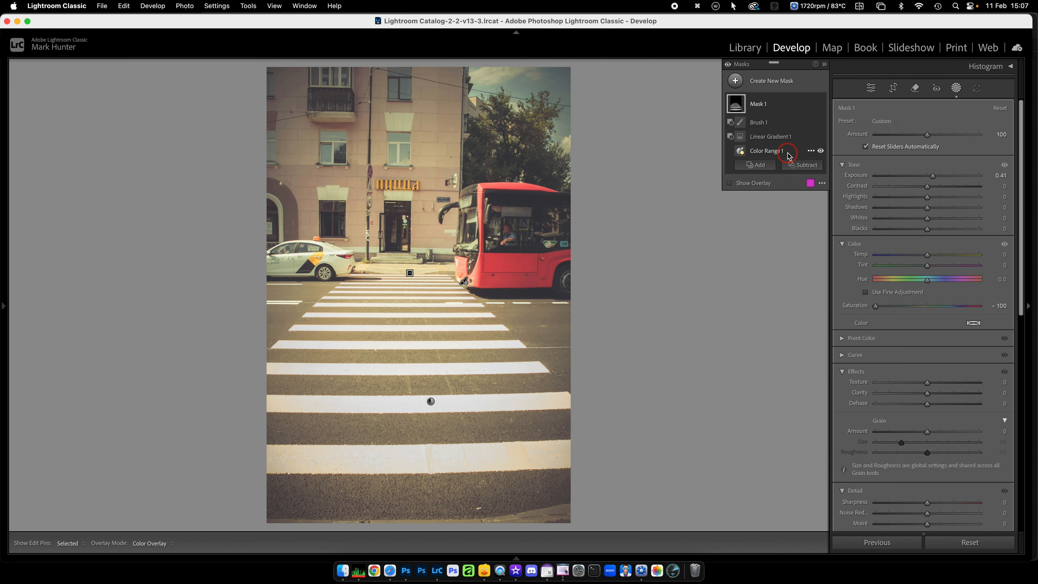
pyautogui.click(778, 151)
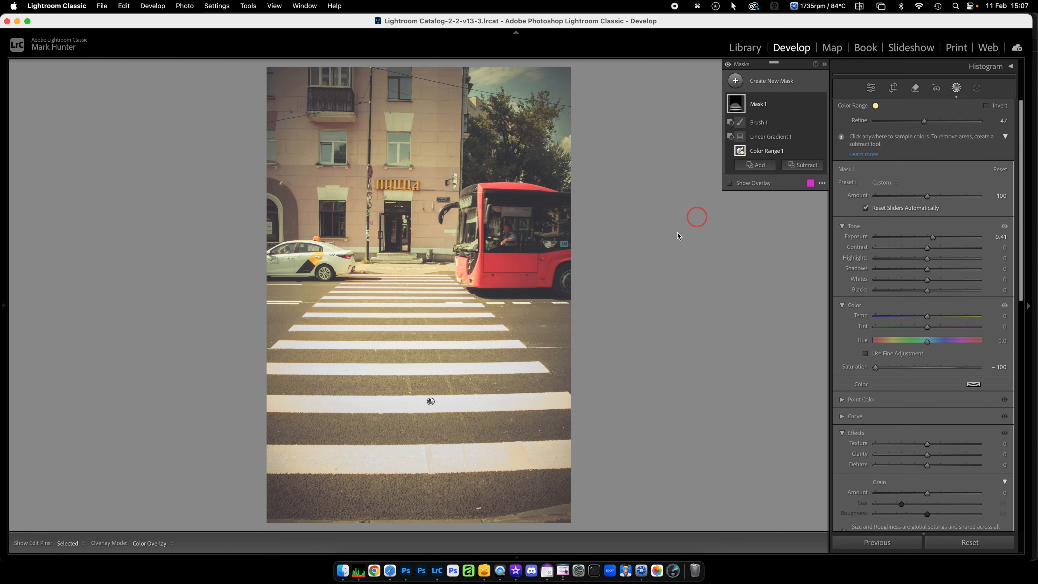
pyautogui.click(431, 401)
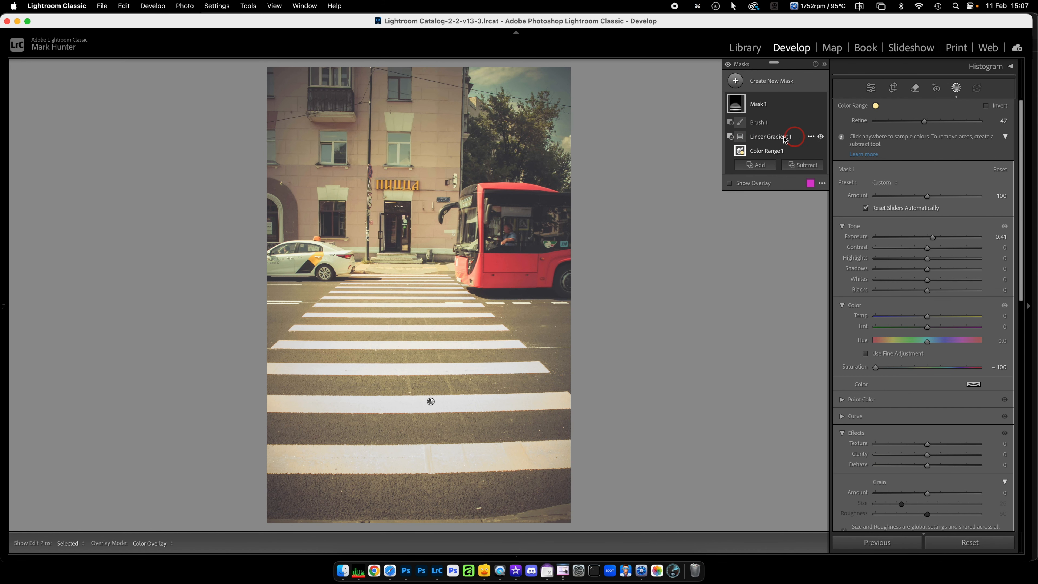
pyautogui.moveTo(739, 138)
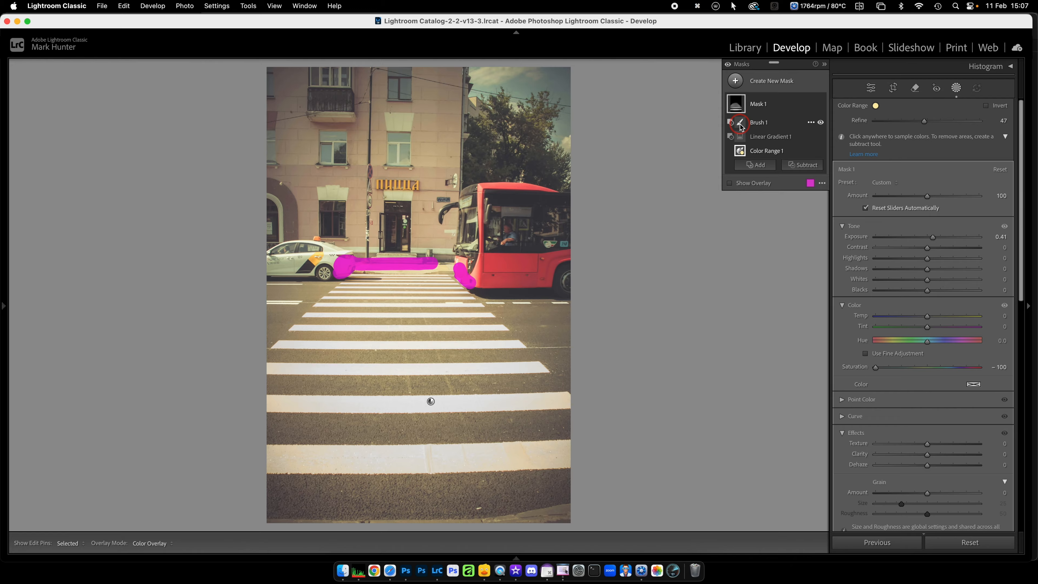
# - Check the Saturation of the crosswalk photo's Mask 1, set the mask's Exposure to 0.49, and leave masking
pyautogui.click(783, 106)
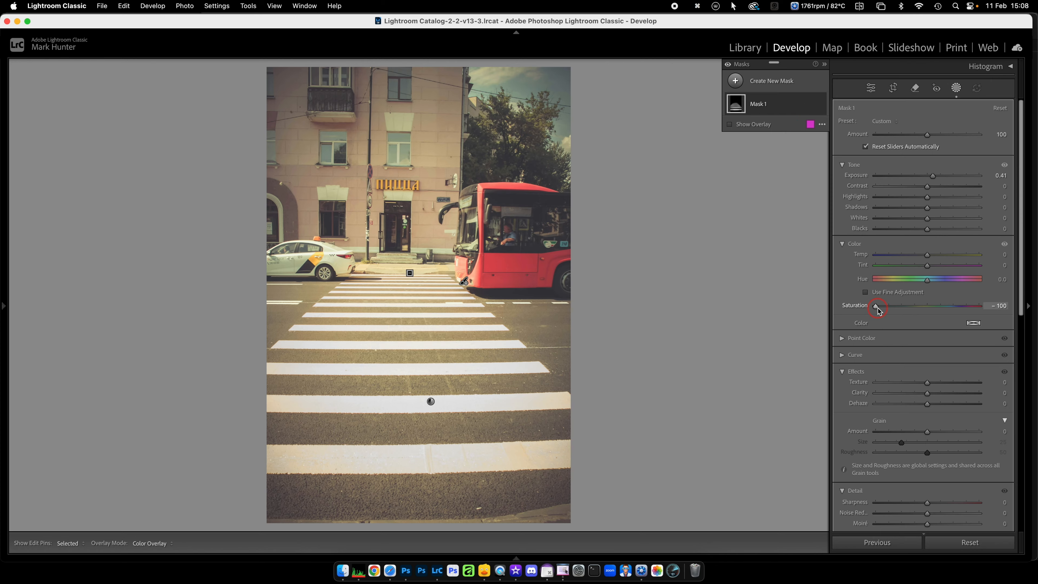
pyautogui.moveTo(876, 308); pyautogui.dragTo(776, 309)
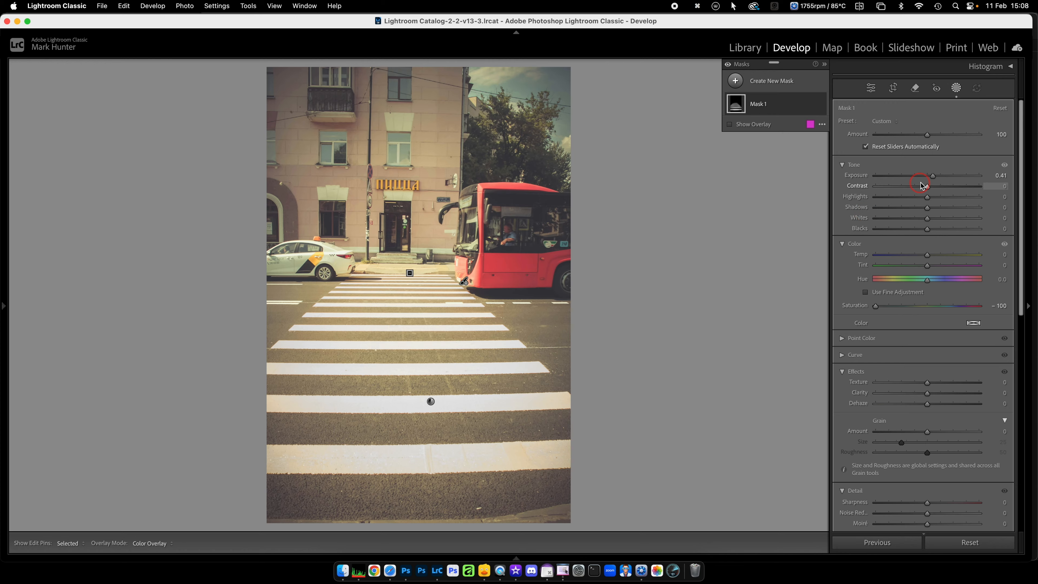
pyautogui.moveTo(933, 177); pyautogui.dragTo(935, 179)
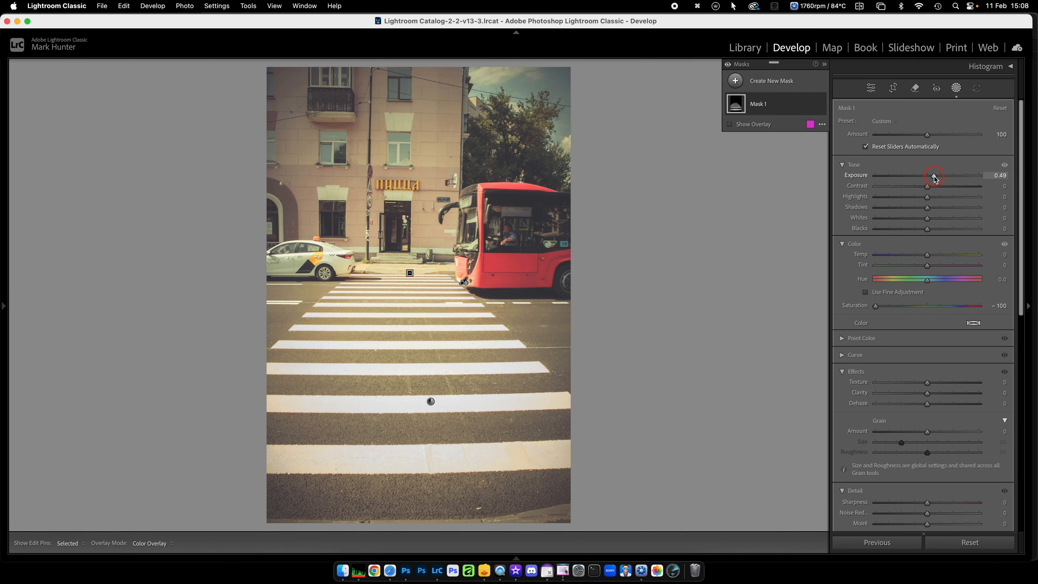
pyautogui.click(957, 89)
# - Show the masks of the photo with the coloured window blinds and examine Mask 1's Linear Gradient 1 and Color Range 1
pyautogui.click(956, 89)
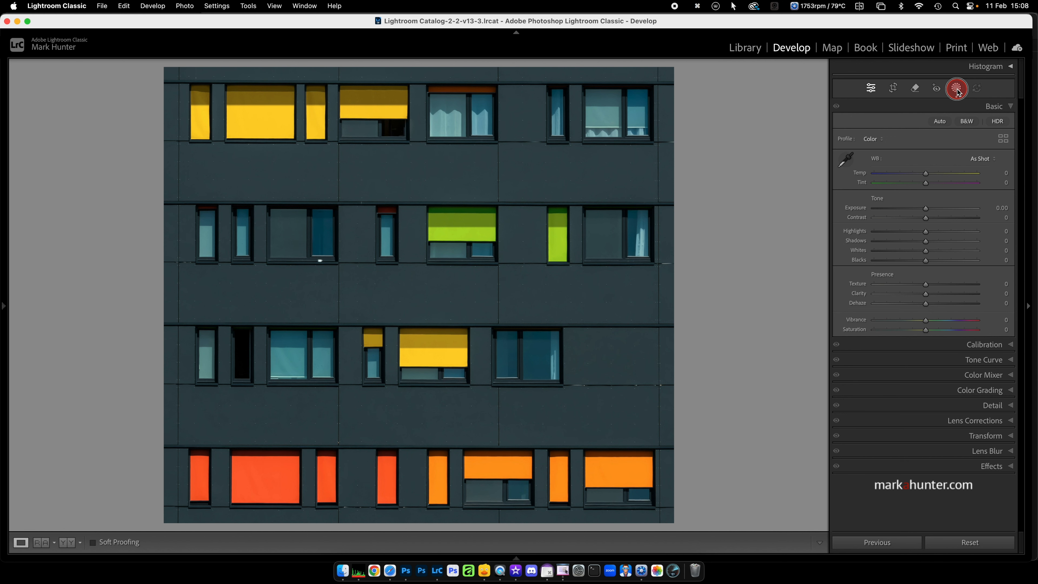
pyautogui.click(956, 88)
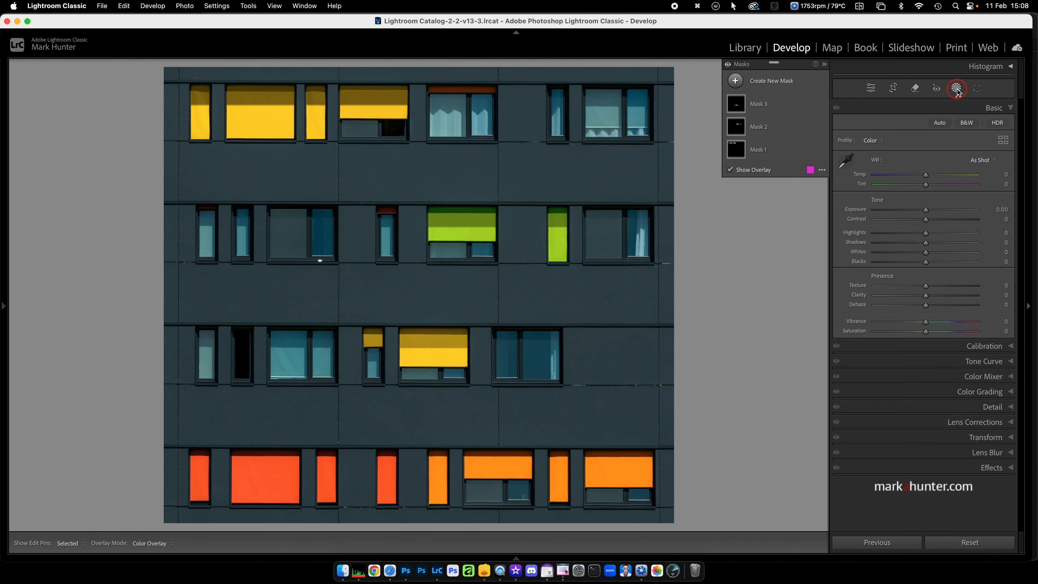
pyautogui.click(780, 154)
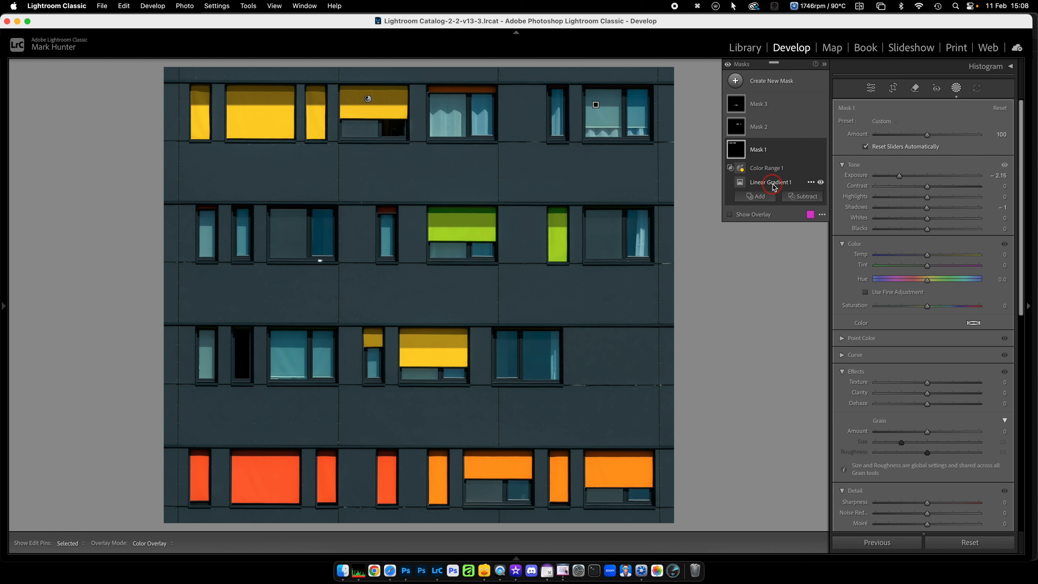
pyautogui.click(774, 184)
pyautogui.click(740, 183)
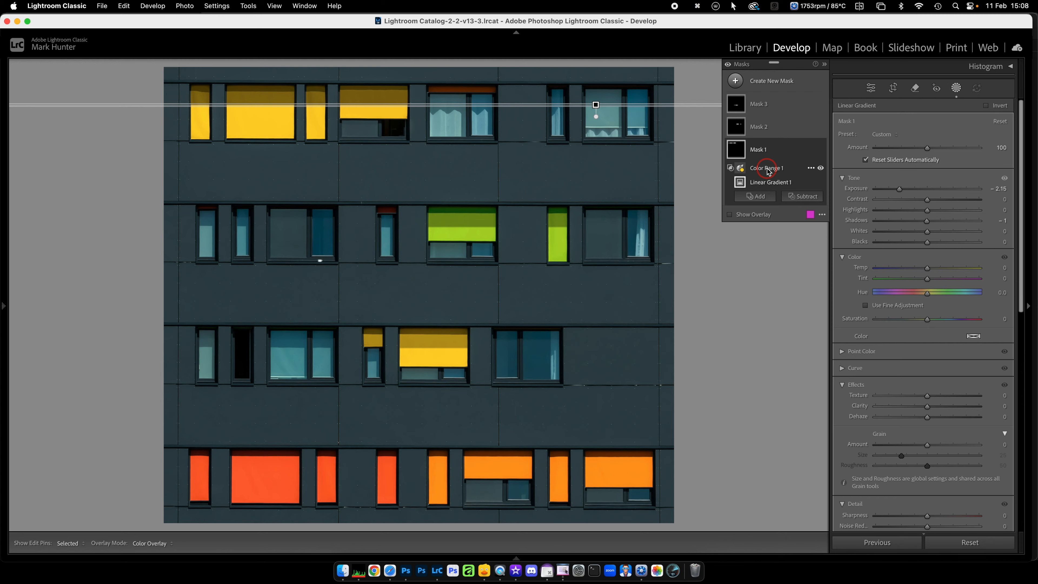
pyautogui.moveTo(741, 171)
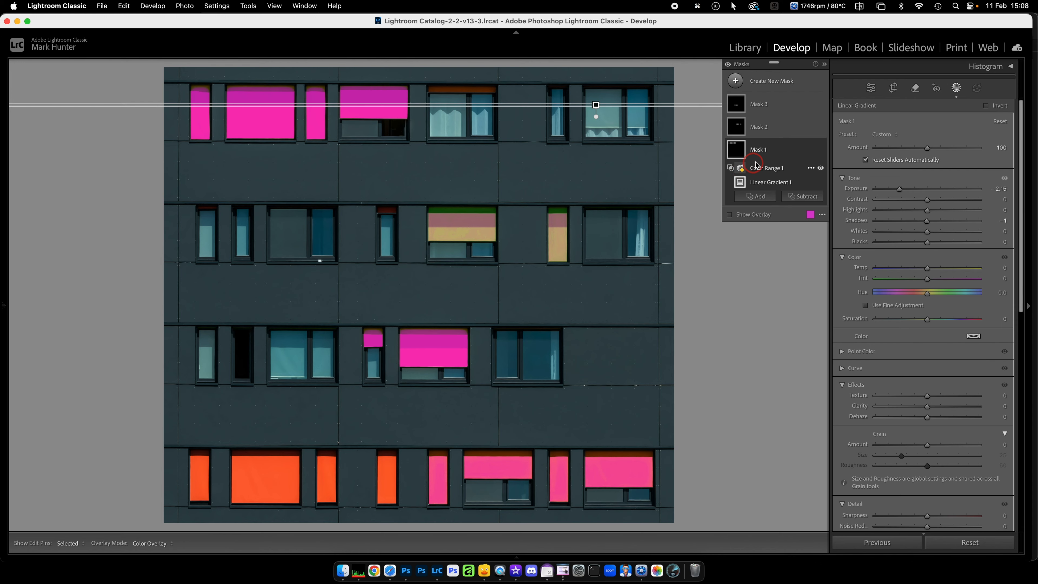
# - Collapse Mask 1's components and set its Exposure to -1.74 to adjust the top row's yellow blinds
pyautogui.click(778, 149)
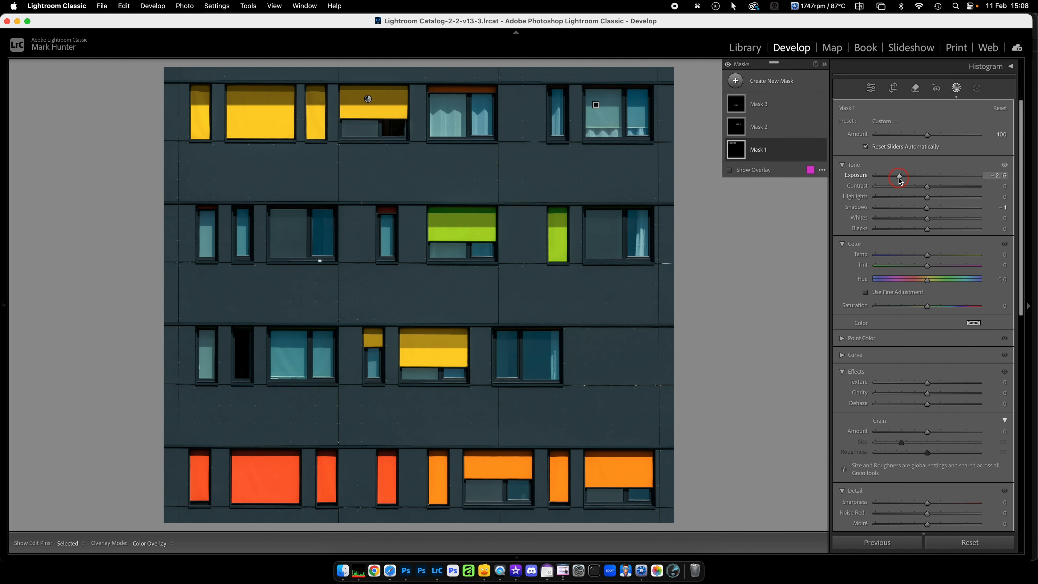
pyautogui.moveTo(900, 178); pyautogui.dragTo(904, 180)
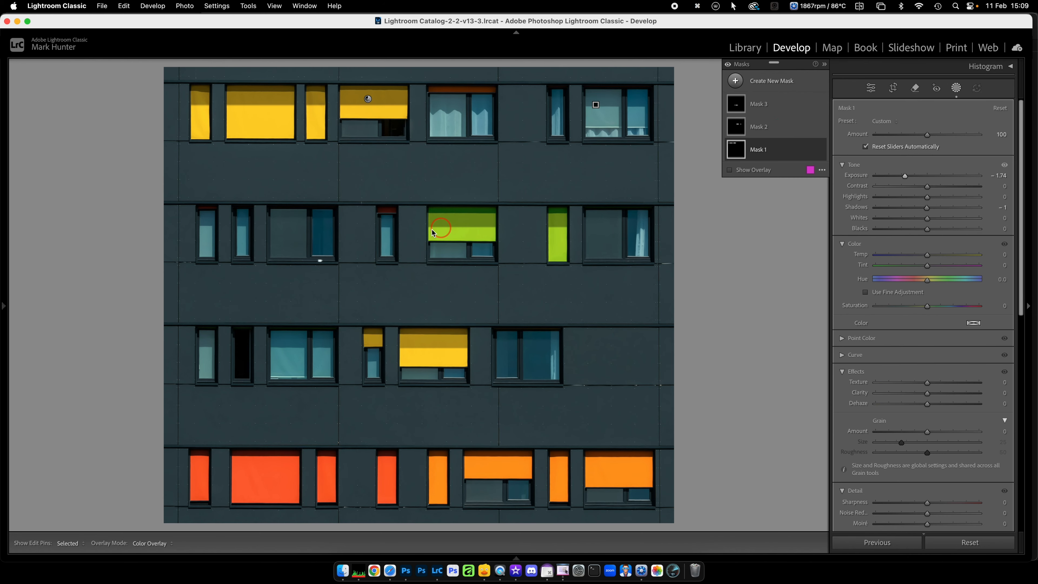
# - Select Mask 2 and examine the areas covered by its Linear Gradient 1, Color Range 1 and Linear Gradient 2
pyautogui.click(779, 130)
pyautogui.click(781, 175)
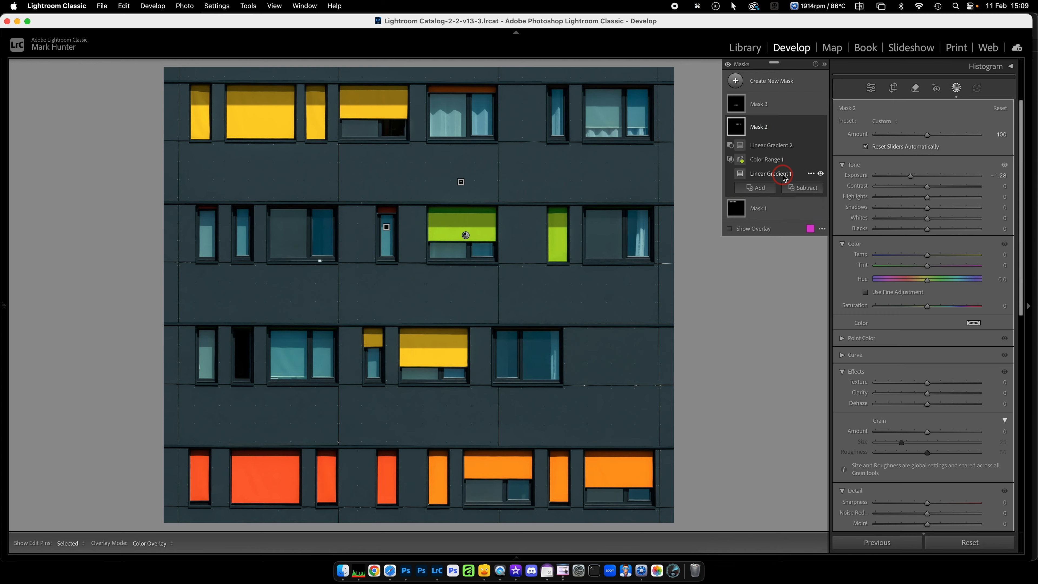
pyautogui.click(740, 174)
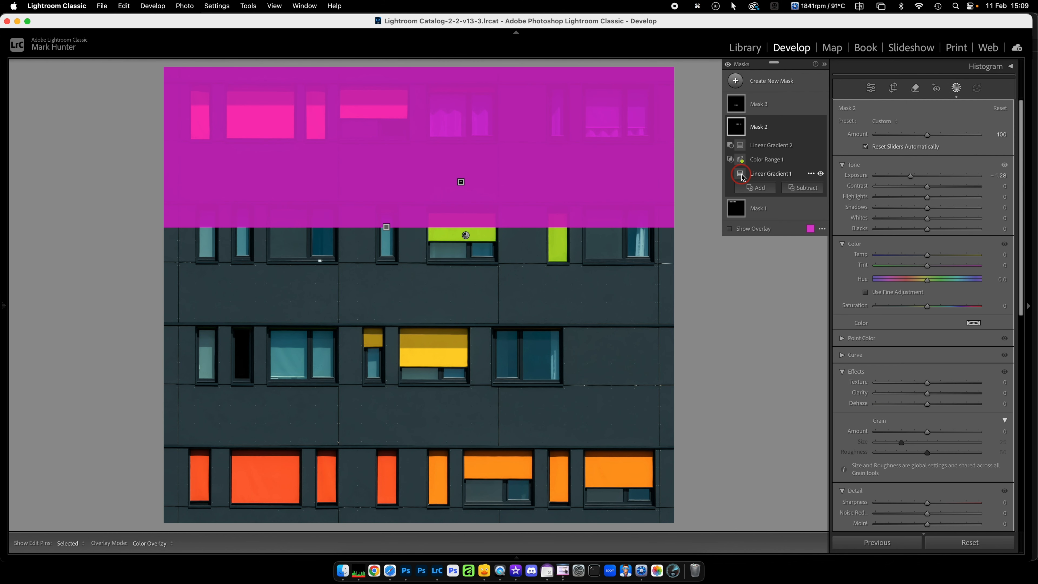
pyautogui.click(741, 160)
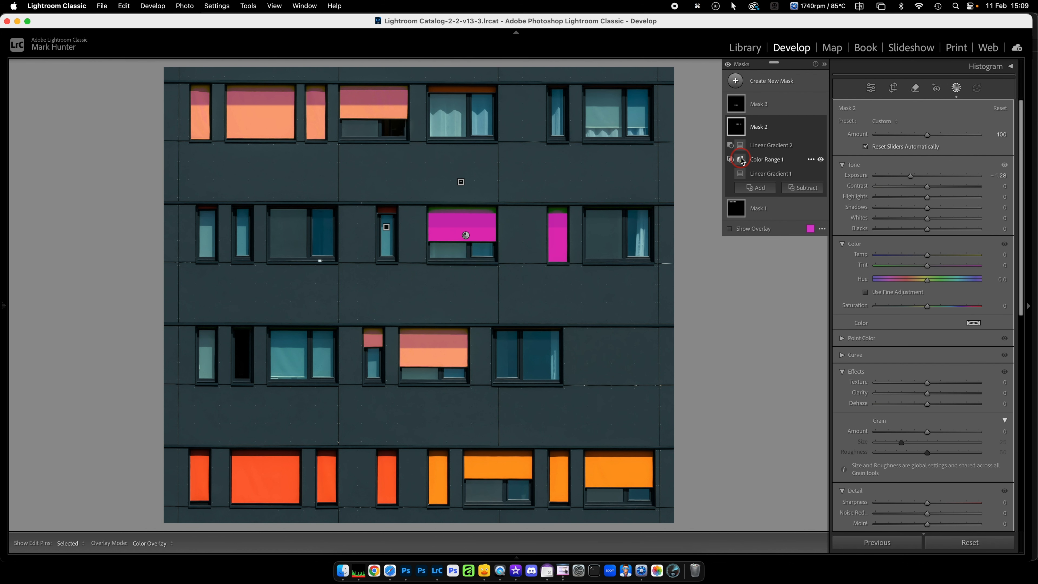
pyautogui.click(741, 175)
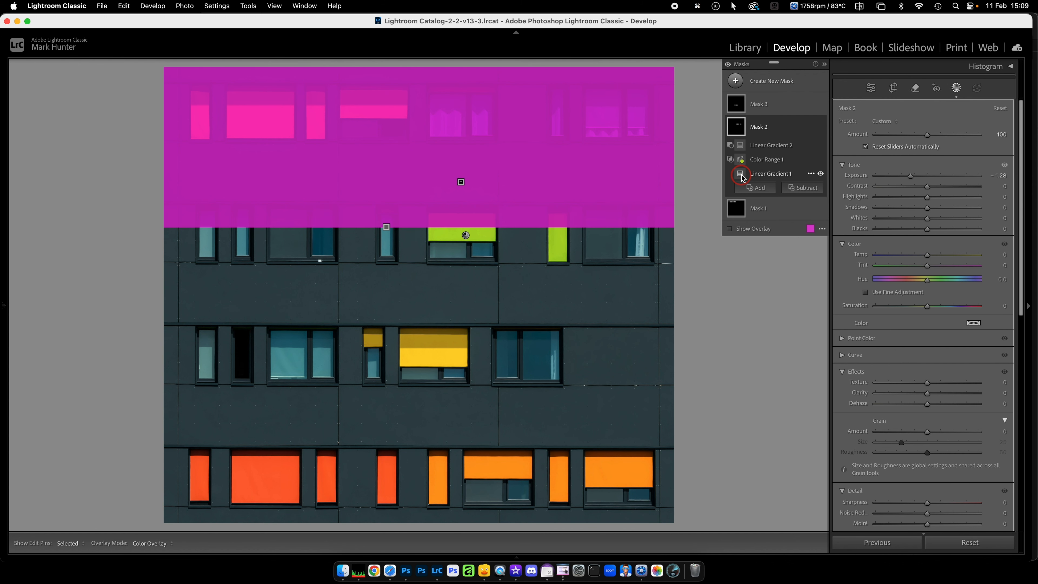
pyautogui.click(741, 161)
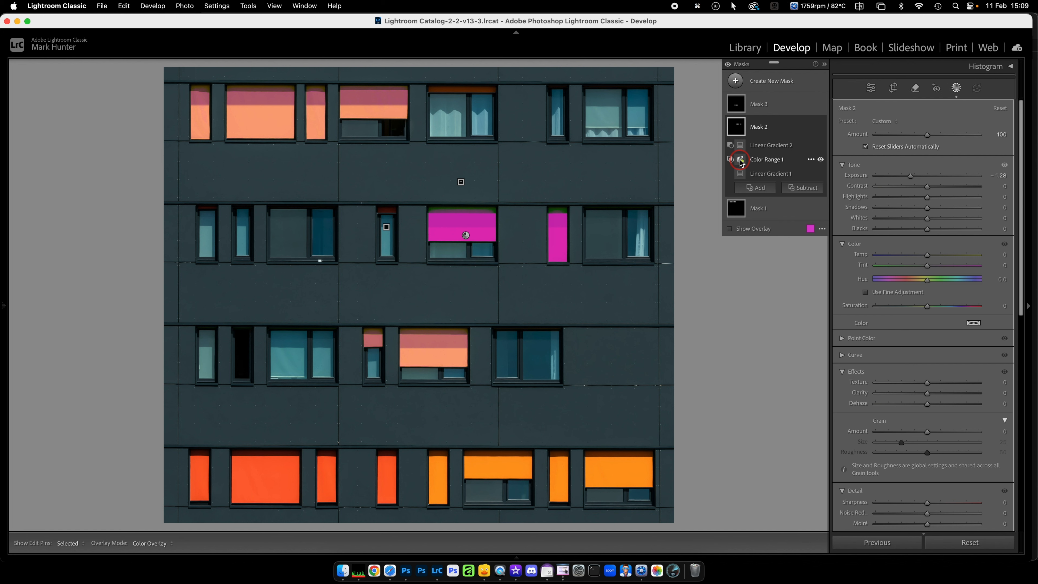
pyautogui.click(741, 145)
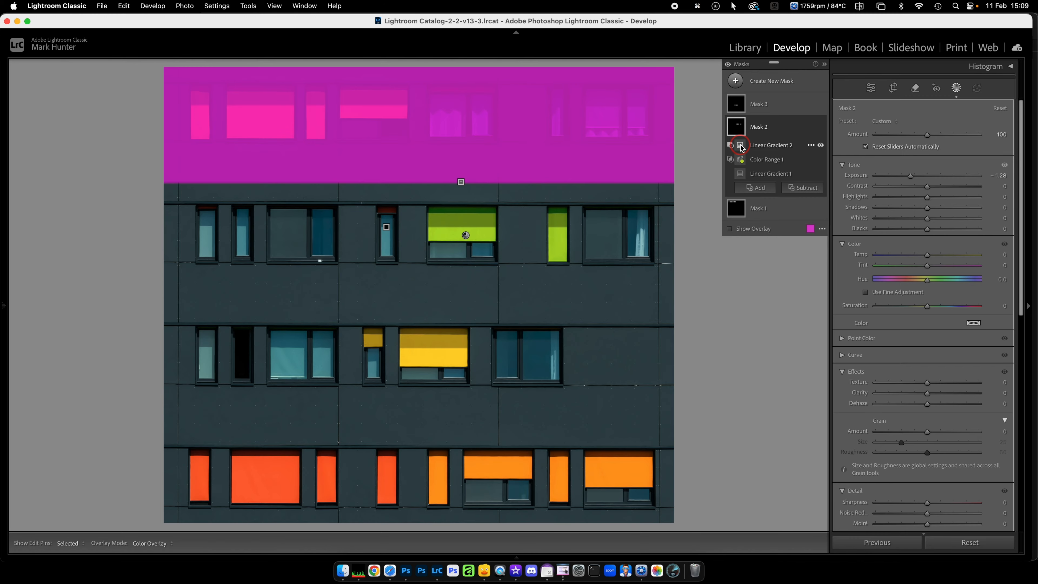
pyautogui.click(747, 131)
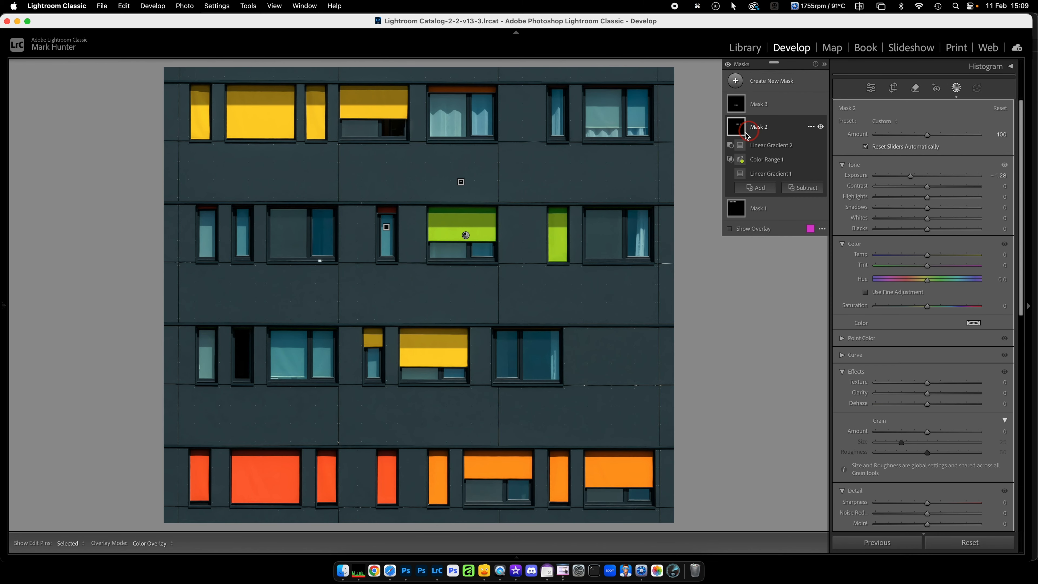
# - Collapse Mask 2's components, show the mask overlay and compare the combined areas of Mask 2 and Mask 3
pyautogui.click(777, 127)
pyautogui.click(730, 171)
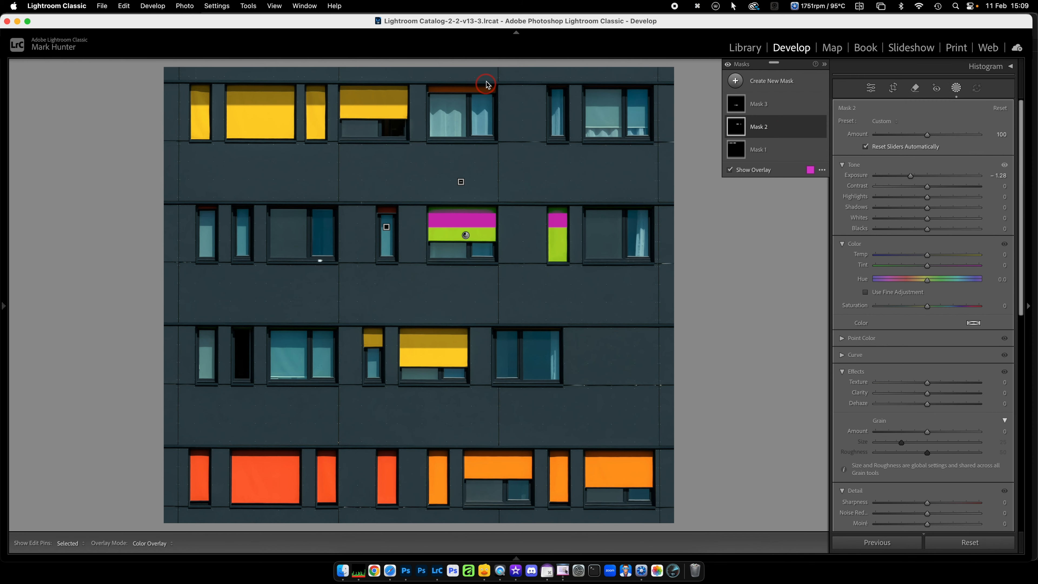
pyautogui.click(780, 106)
pyautogui.click(781, 107)
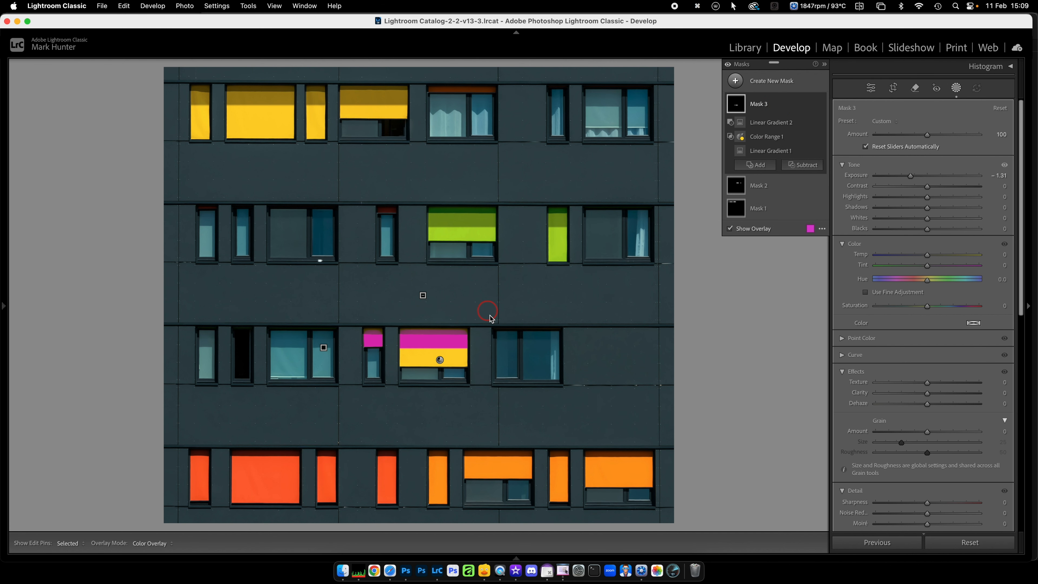
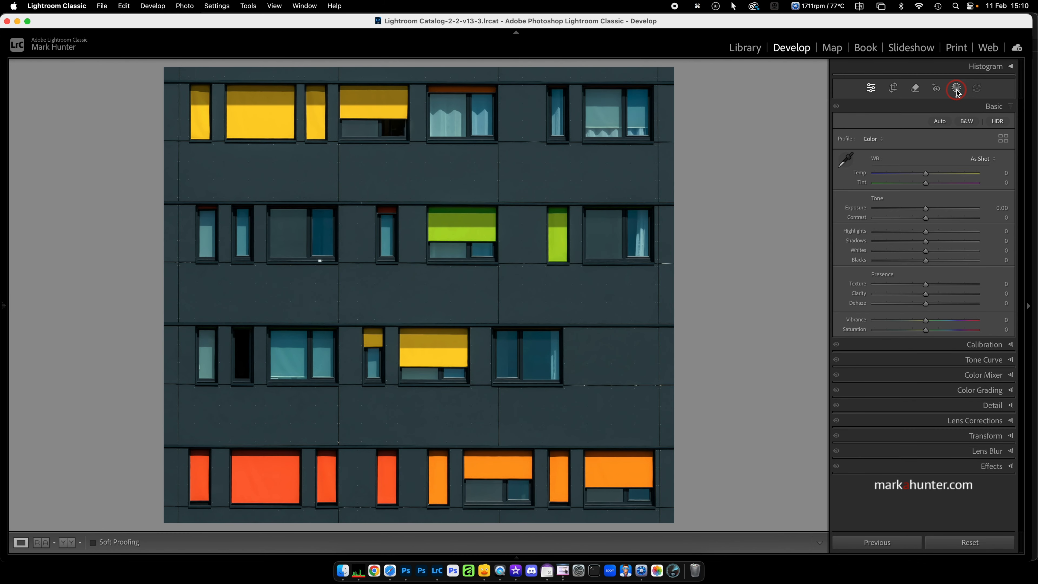
# - Go to the Big Ben night photo, reset all its develop edits and start masking
pyautogui.press('Right')
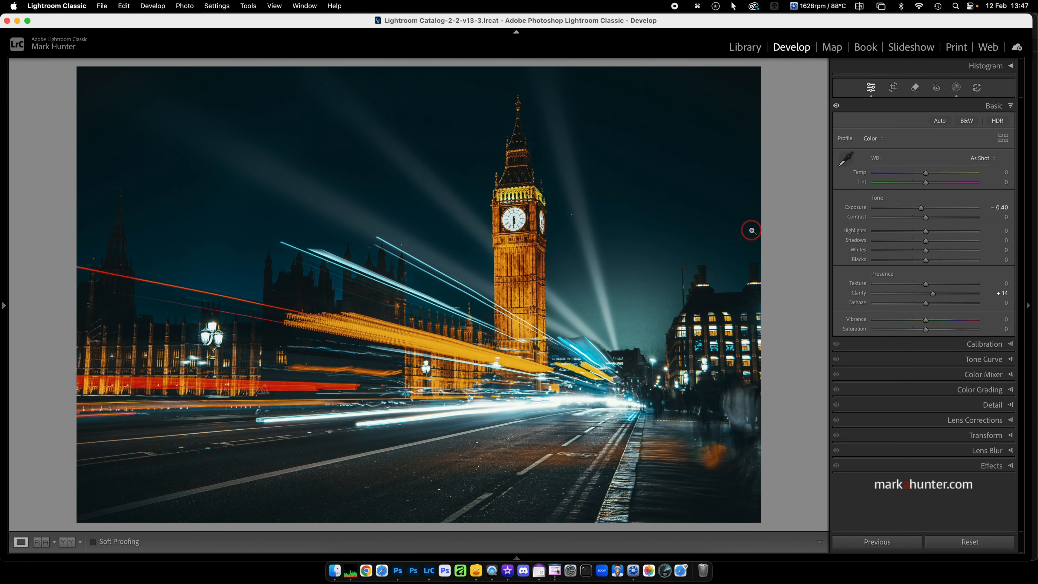
pyautogui.press('super+shift+r')
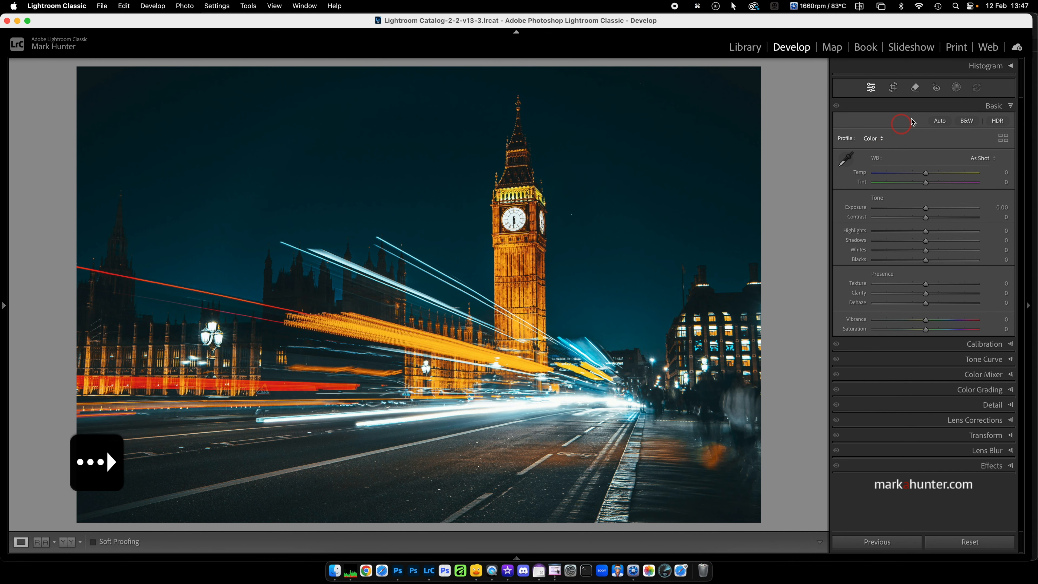
pyautogui.click(956, 88)
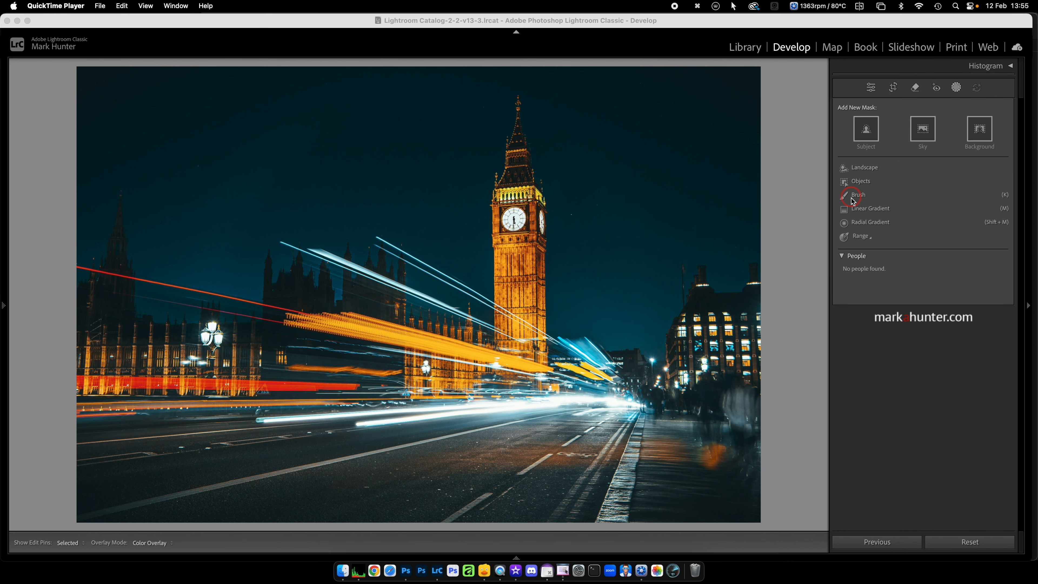
# - Place a large radial gradient centred over the far end of the road and intersect it with a sky selection
pyautogui.click(849, 225)
pyautogui.click(844, 224)
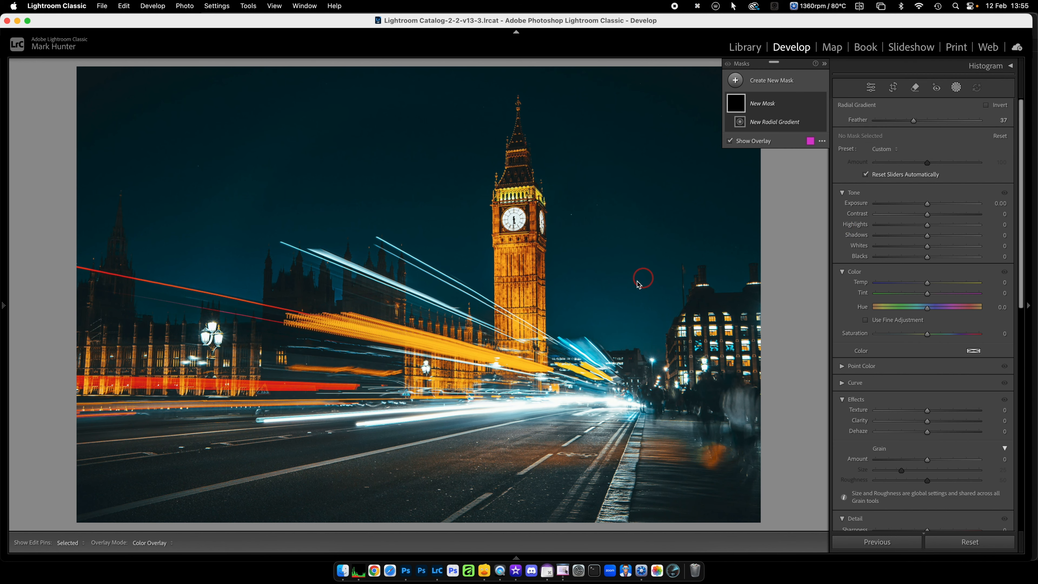
pyautogui.moveTo(551, 323)
pyautogui.mouseDown()
pyautogui.moveTo(725, 433)
pyautogui.moveTo(708, 450)
pyautogui.mouseUp()
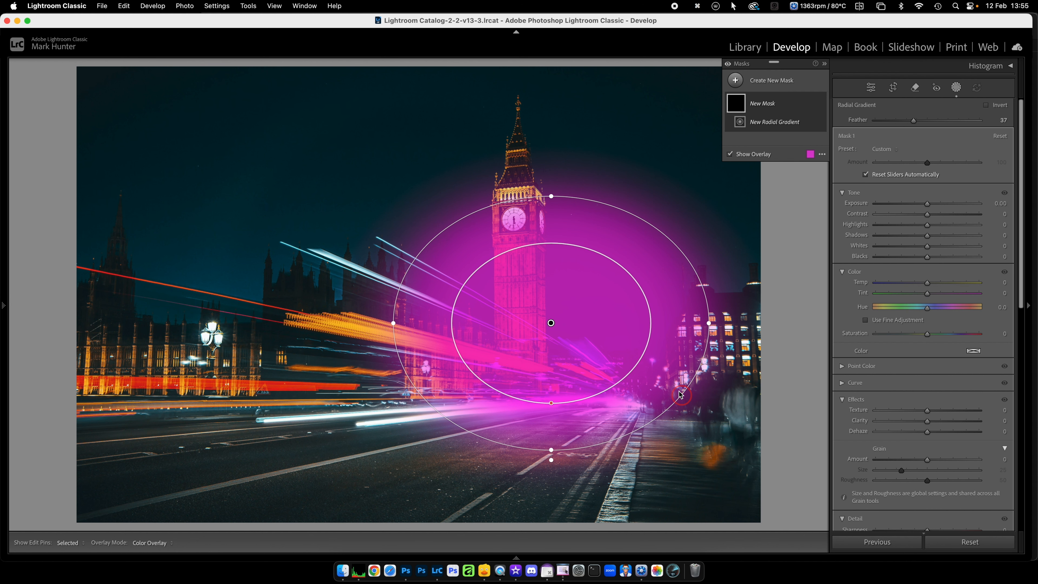
pyautogui.moveTo(551, 322); pyautogui.dragTo(610, 366)
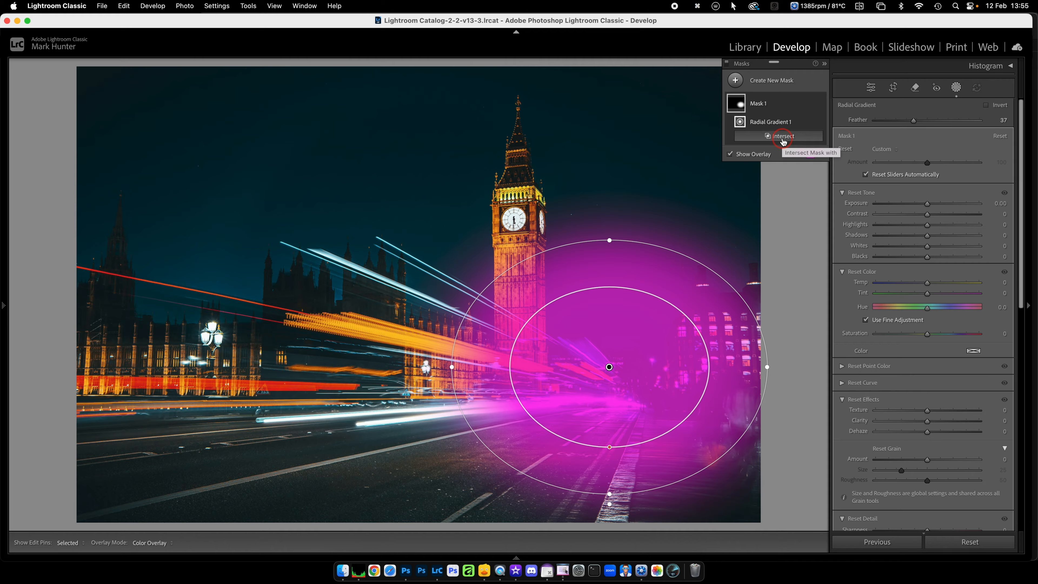
pyautogui.keyDown('alt'); pyautogui.click(781, 139); pyautogui.keyUp('alt')
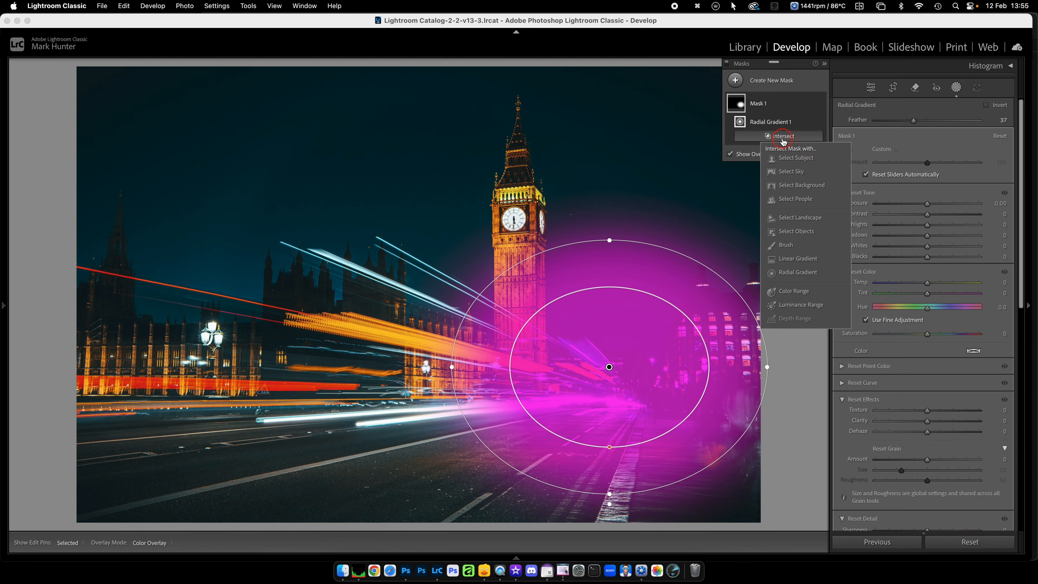
pyautogui.click(789, 172)
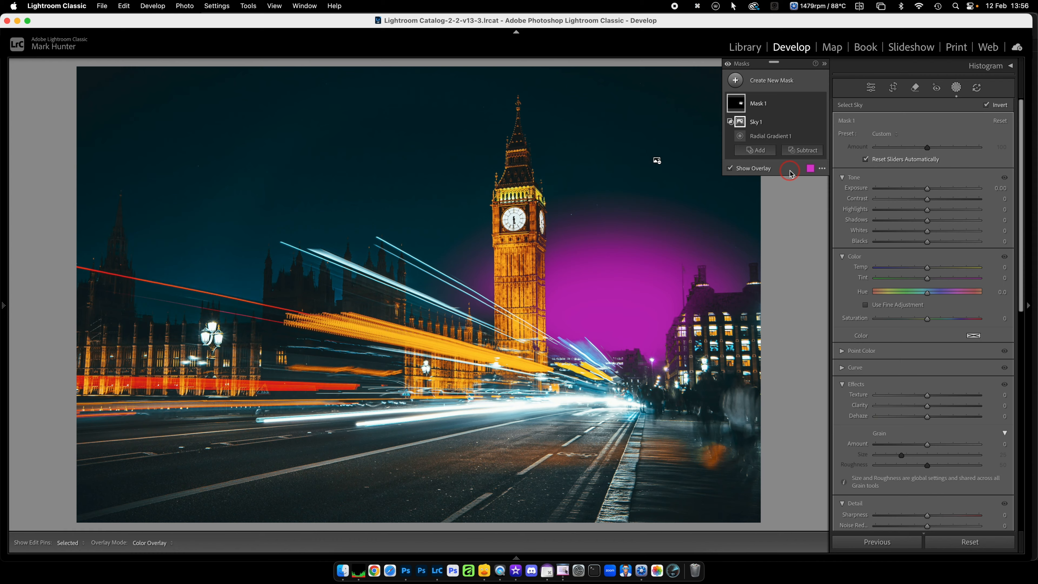
# - Set Mask 1's Exposure to 1.32, Temp to 37 and Dehaze to -7 for a glow in the sky
pyautogui.moveTo(928, 190); pyautogui.dragTo(945, 190)
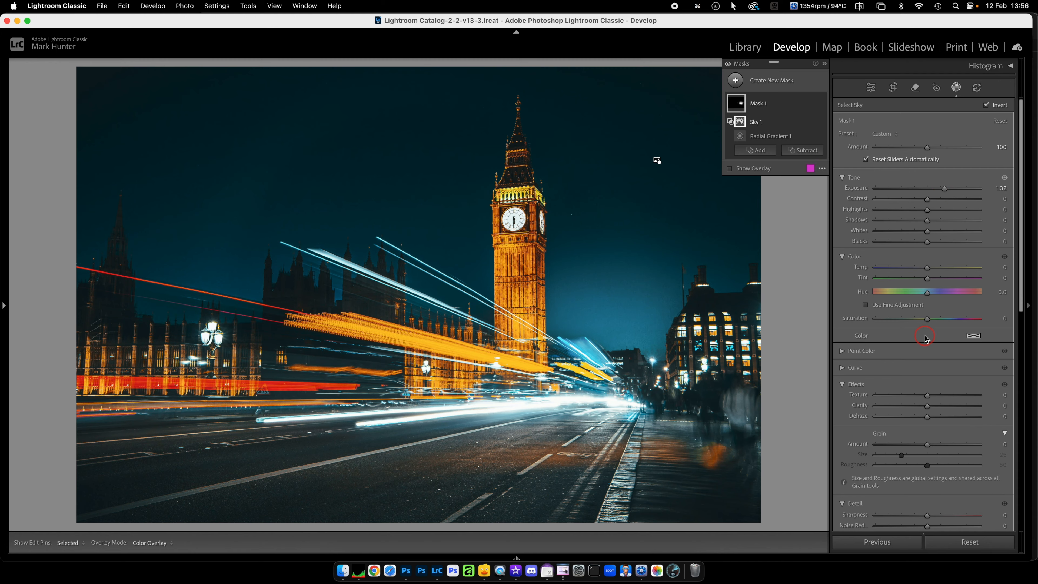
pyautogui.moveTo(931, 269); pyautogui.dragTo(947, 270)
pyautogui.moveTo(927, 416); pyautogui.dragTo(925, 418)
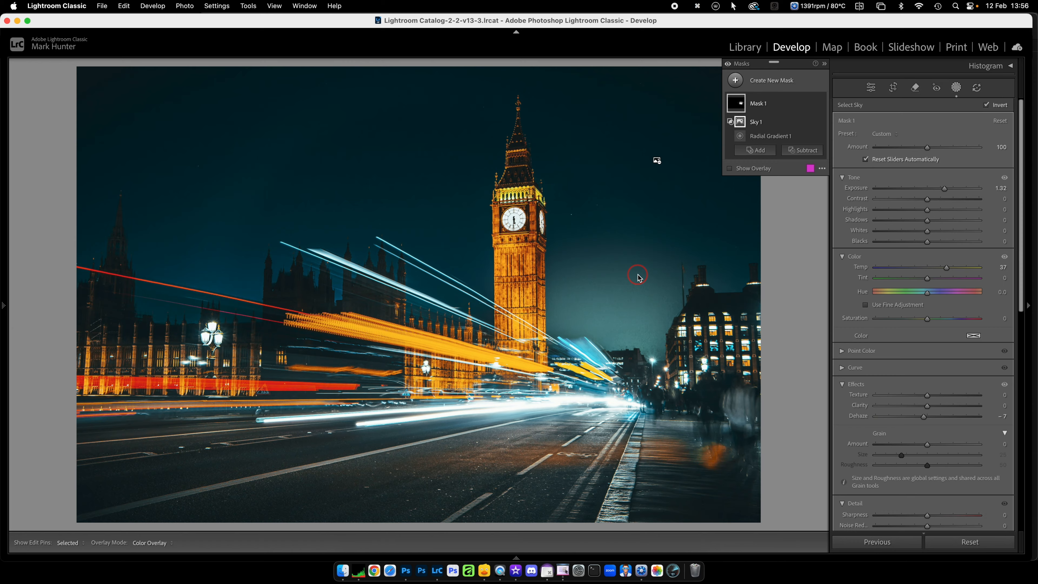
# - Create a new brush mask and set brush A to Size 0.2 and Feather 100
pyautogui.click(737, 80)
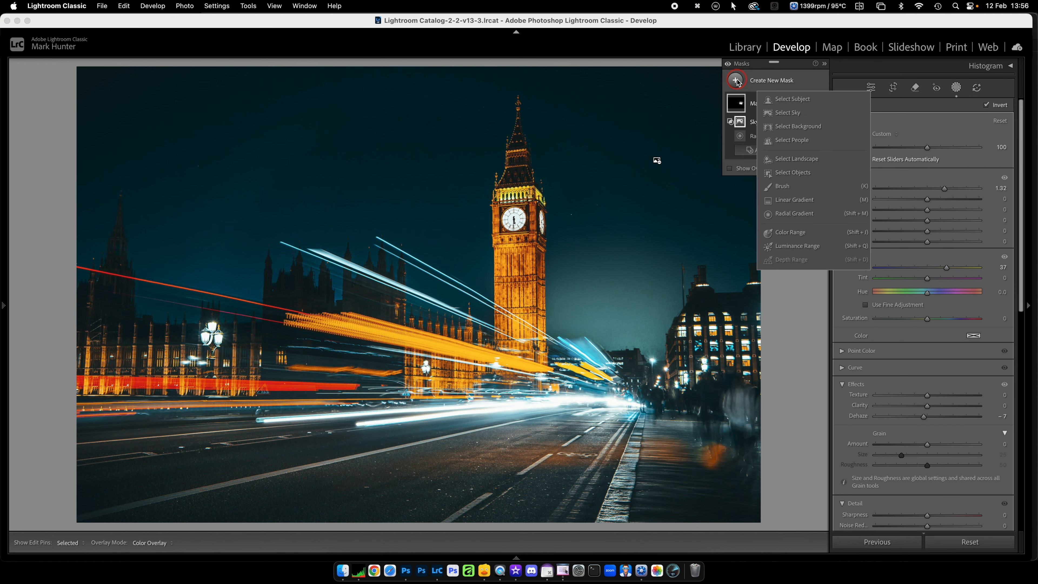
pyautogui.click(781, 186)
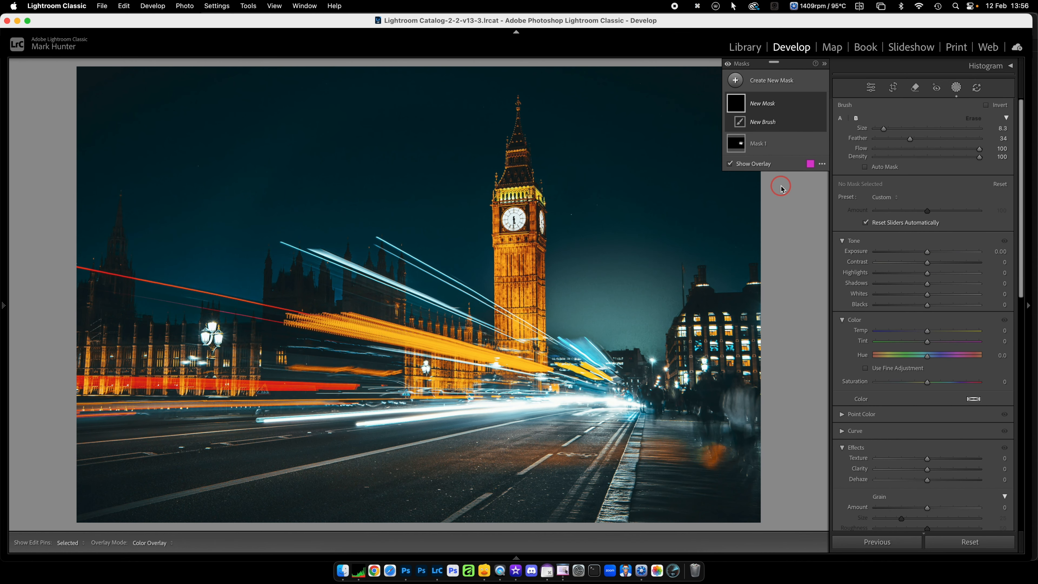
pyautogui.click(840, 119)
pyautogui.moveTo(876, 130); pyautogui.dragTo(875, 130)
pyautogui.moveTo(979, 139)
pyautogui.mouseDown()
pyautogui.moveTo(930, 141)
pyautogui.moveTo(1000, 139)
pyautogui.mouseUp()
# - Set brush B to Size 6.9 and Feather 77
pyautogui.click(856, 120)
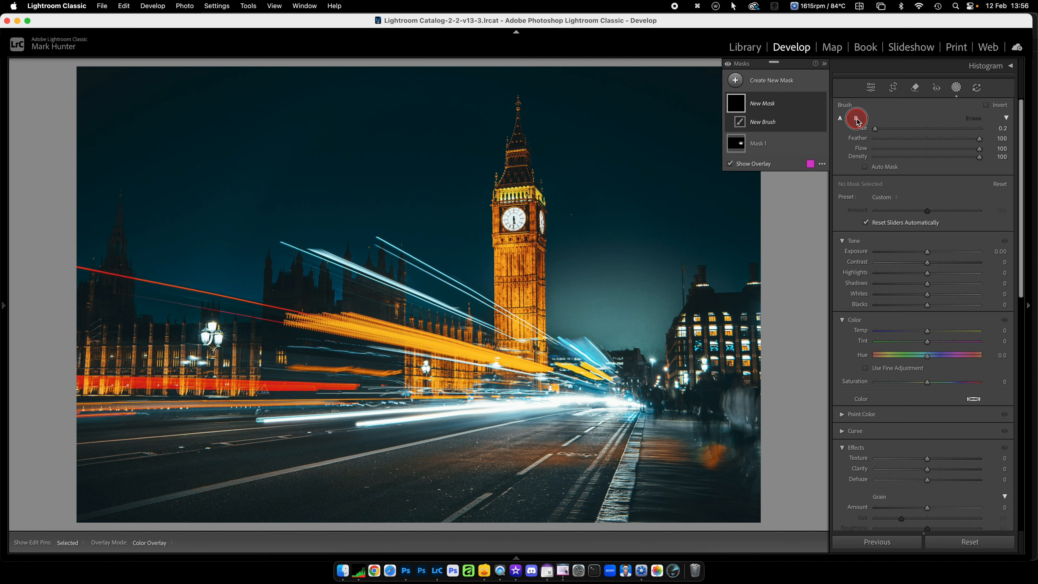
pyautogui.click(884, 130)
pyautogui.moveTo(884, 130); pyautogui.dragTo(880, 128)
pyautogui.click(966, 149)
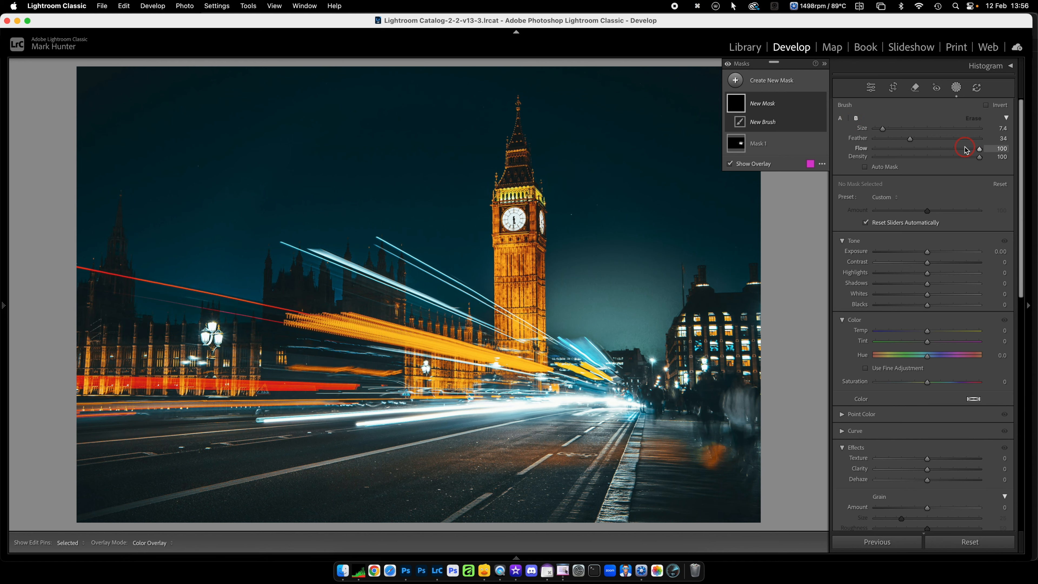
pyautogui.moveTo(910, 139); pyautogui.dragTo(961, 141)
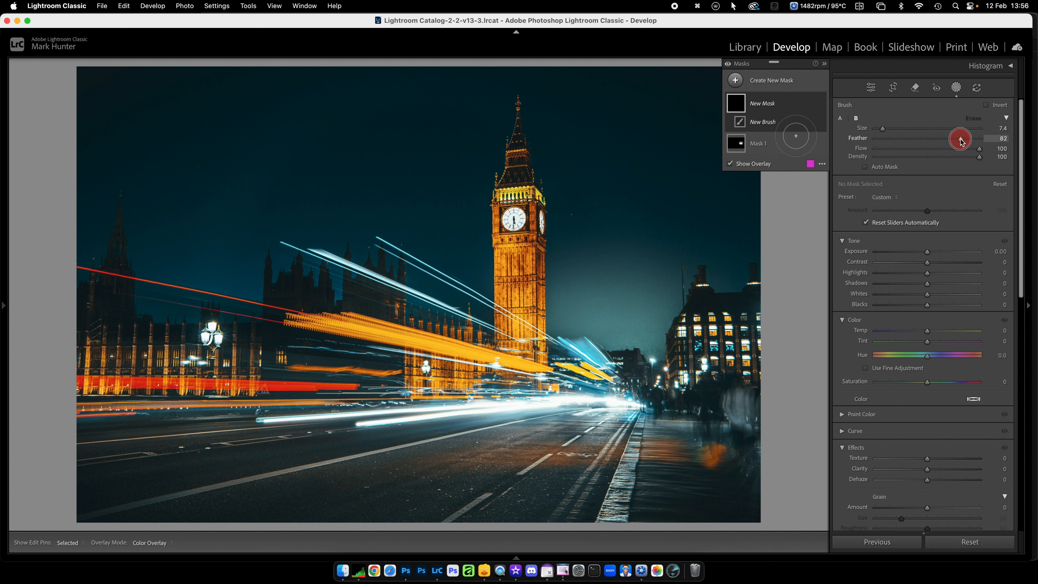
pyautogui.moveTo(963, 141); pyautogui.dragTo(956, 141)
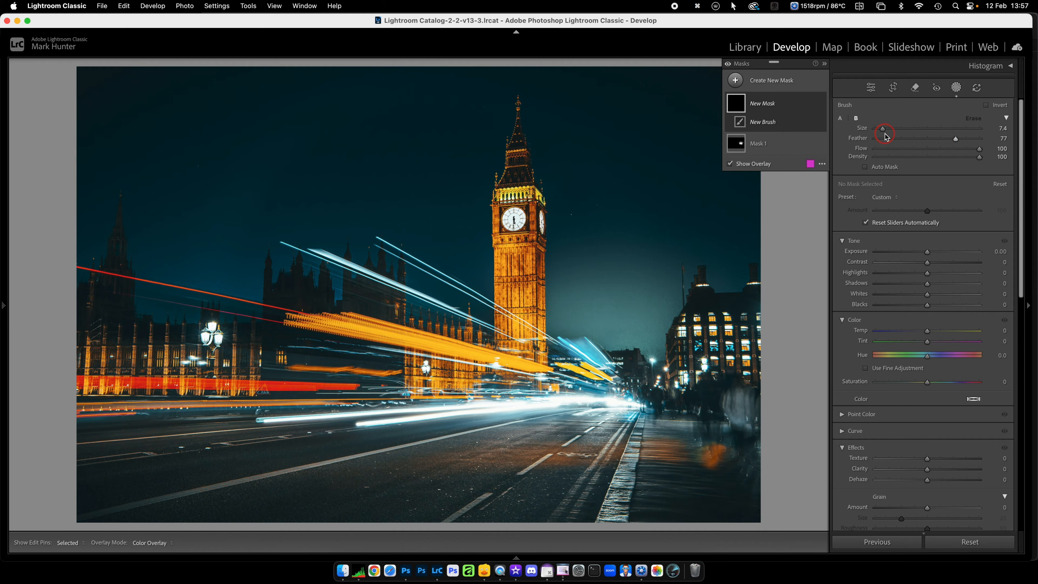
pyautogui.moveTo(881, 129); pyautogui.dragTo(864, 133)
# - Paint a tapered light beam from a brush A dab at the road's far end to brush B high in the sky above
pyautogui.click(839, 118)
pyautogui.click(625, 379)
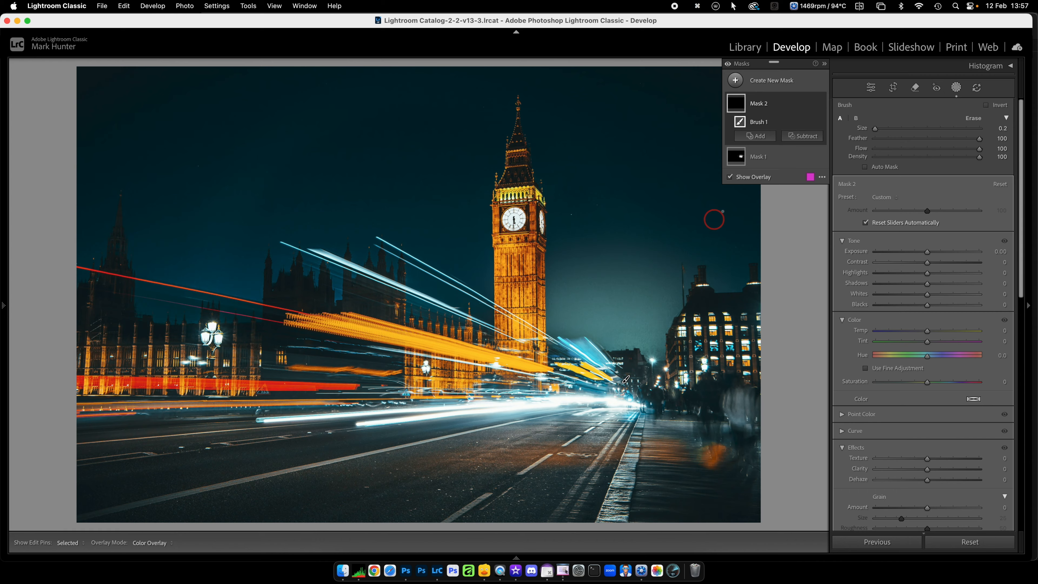
pyautogui.click(855, 118)
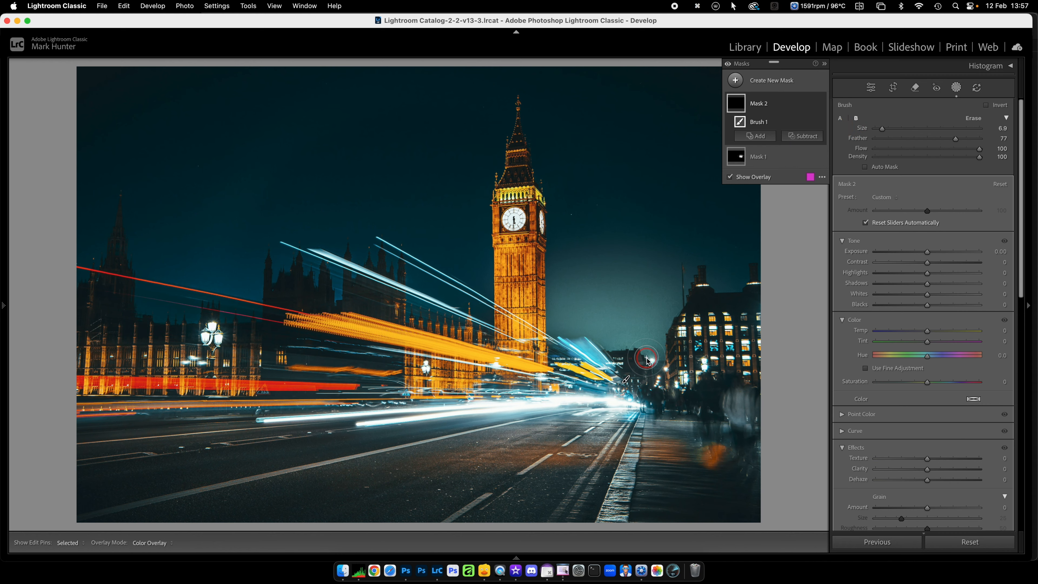
pyautogui.keyDown('shift'); pyautogui.click(638, 88); pyautogui.keyUp('shift')
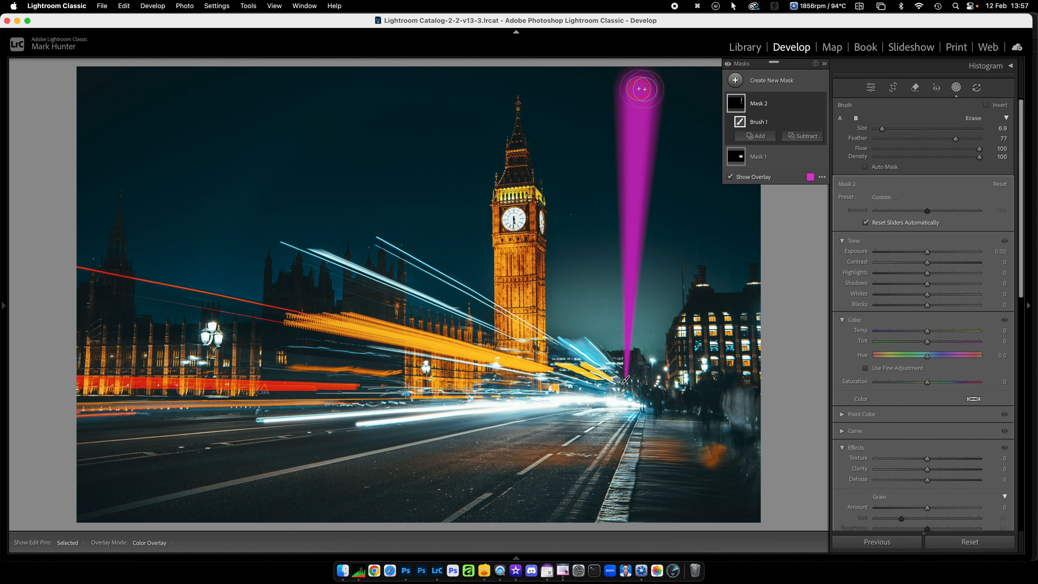
# - Paint a second tapered beam with brushes A and B from the road's far end across the clock tower into the sky
pyautogui.click(840, 117)
pyautogui.click(783, 151)
pyautogui.click(613, 377)
pyautogui.click(828, 129)
pyautogui.click(857, 118)
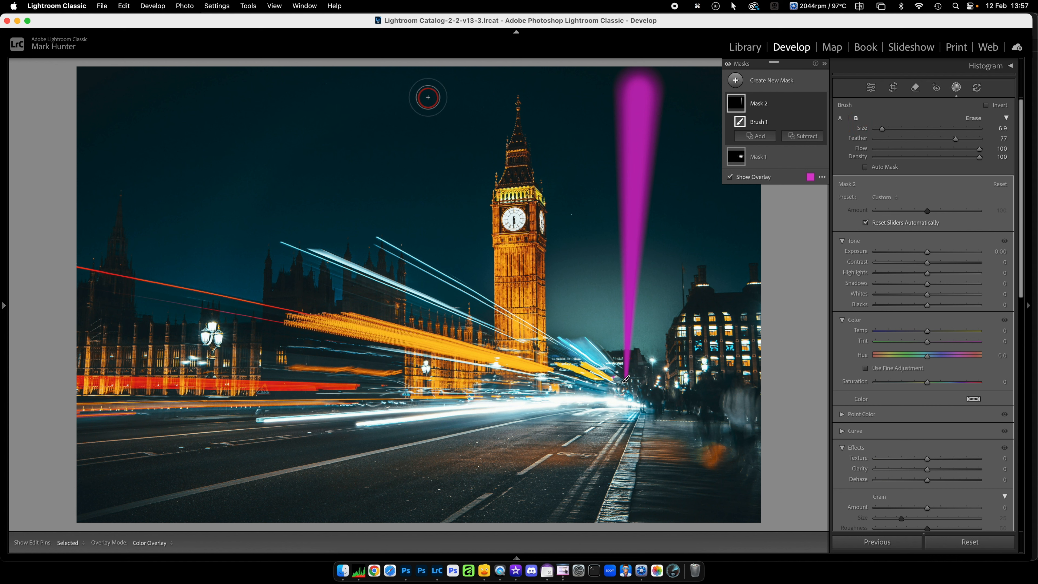
pyautogui.keyDown('shift'); pyautogui.click(427, 97); pyautogui.keyUp('shift')
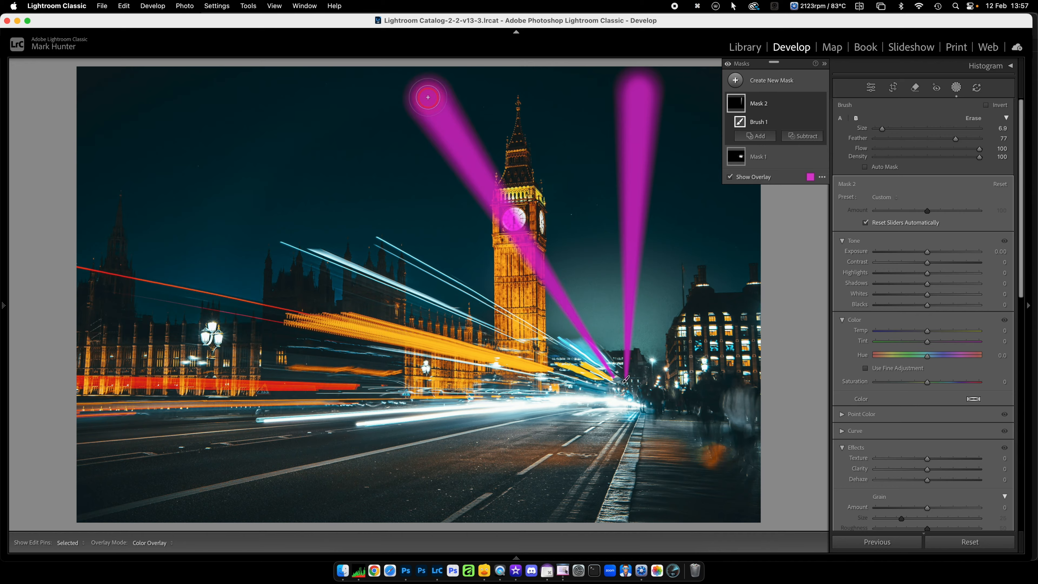
# - Paint a third tapered beam with brushes A and B from the road's far end to the photo's upper-left sky
pyautogui.click(840, 118)
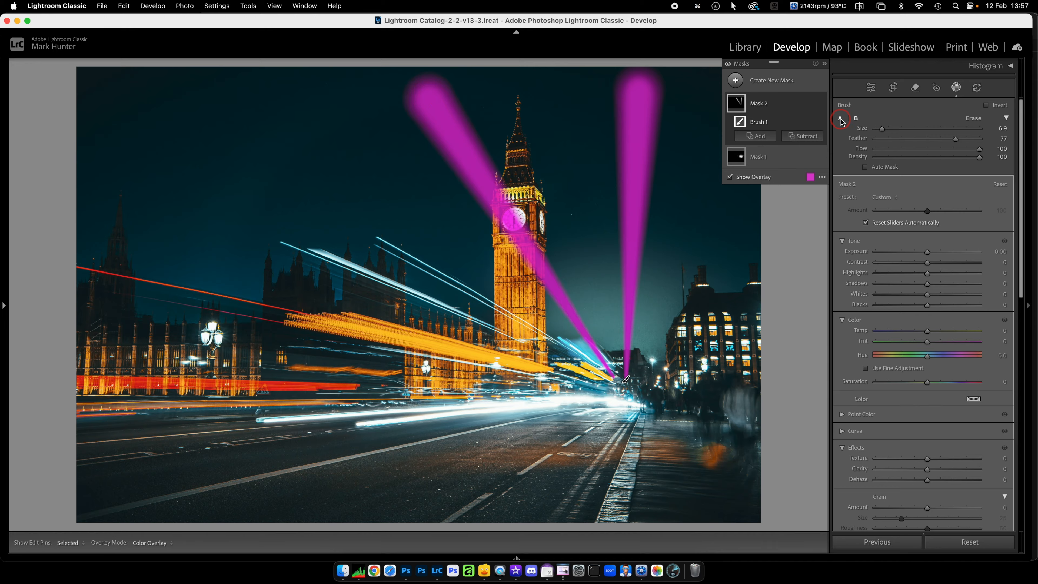
pyautogui.click(592, 376)
pyautogui.click(856, 118)
pyautogui.keyDown('shift'); pyautogui.click(155, 96); pyautogui.keyUp('shift')
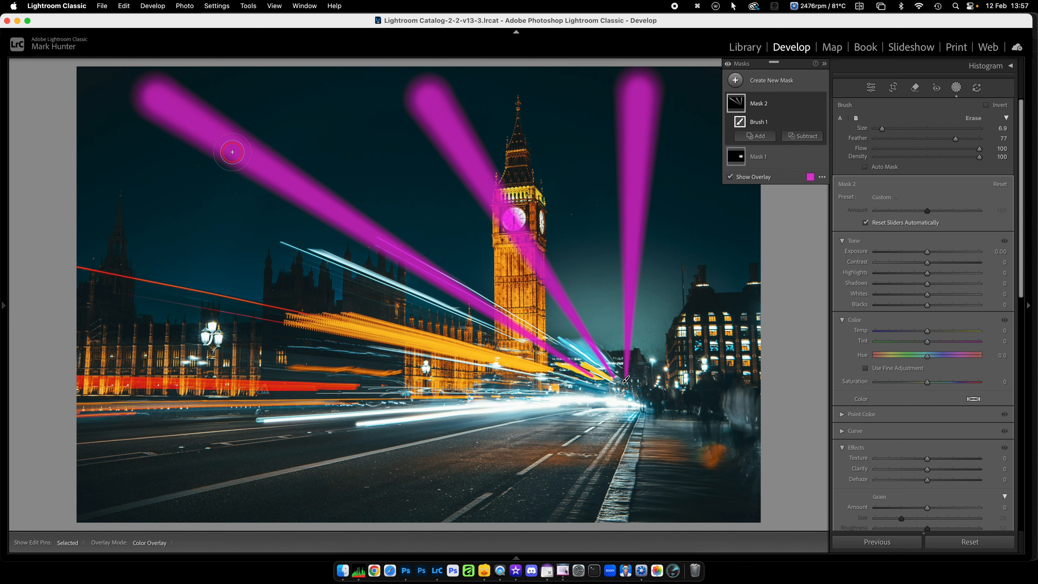
# - Subtract the Architecture landscape selection from the light beam mask so the beams sit behind Big Ben
pyautogui.click(808, 139)
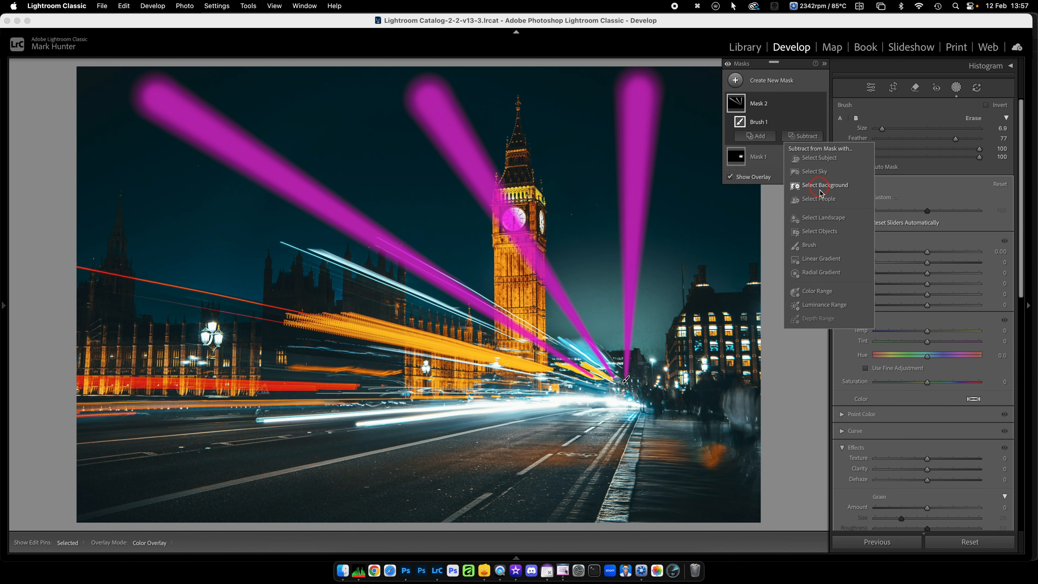
pyautogui.click(825, 221)
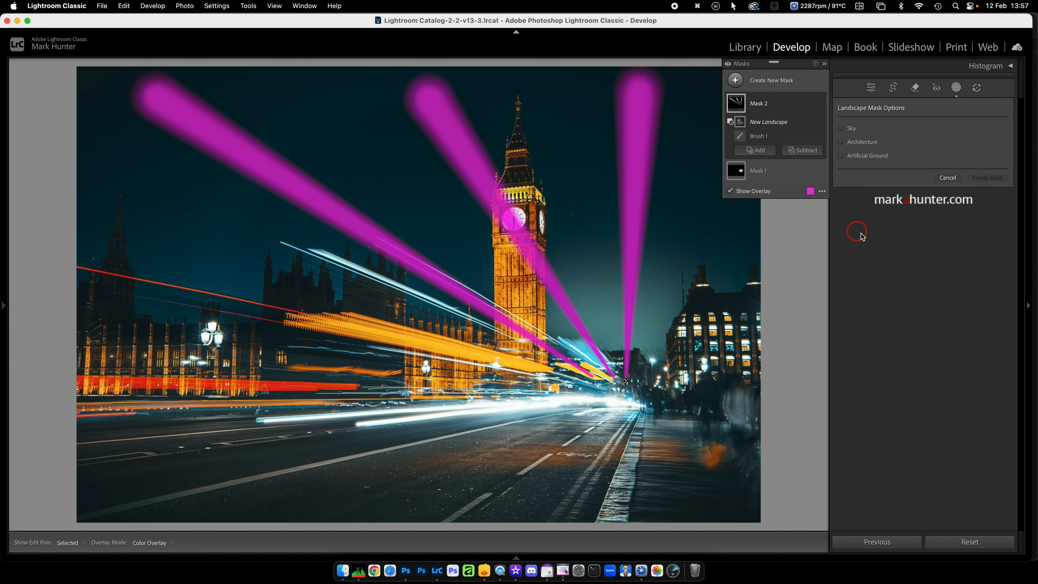
pyautogui.click(850, 143)
pyautogui.click(841, 142)
pyautogui.click(988, 178)
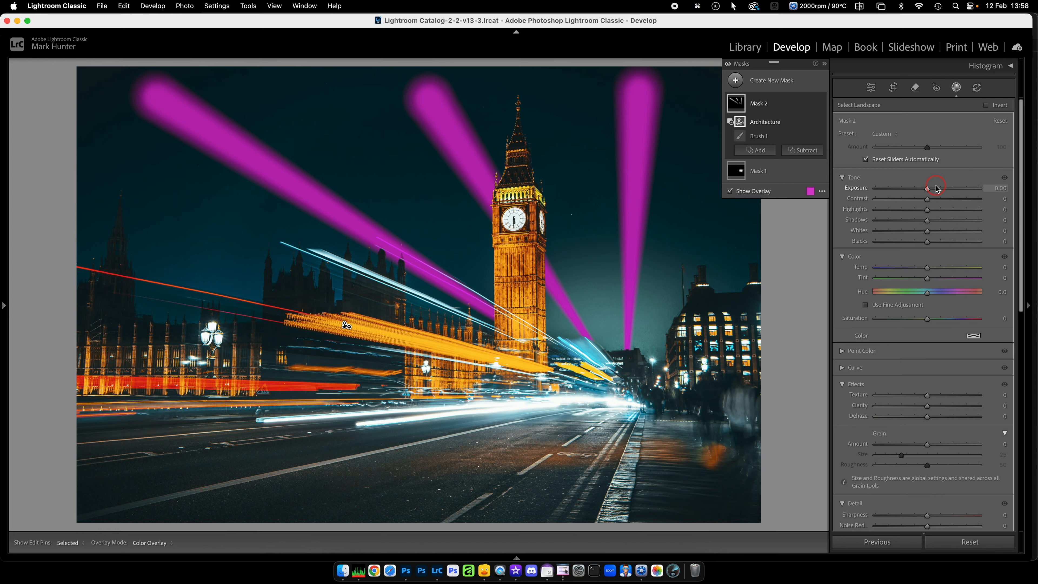
# - Set the light beam mask's Exposure to 0.71, Dehaze to −17 and Temp to 30
pyautogui.moveTo(927, 189); pyautogui.dragTo(936, 188)
pyautogui.moveTo(926, 417); pyautogui.dragTo(920, 421)
pyautogui.moveTo(927, 268)
pyautogui.mouseDown()
pyautogui.moveTo(918, 271)
pyautogui.moveTo(945, 275)
pyautogui.mouseUp()
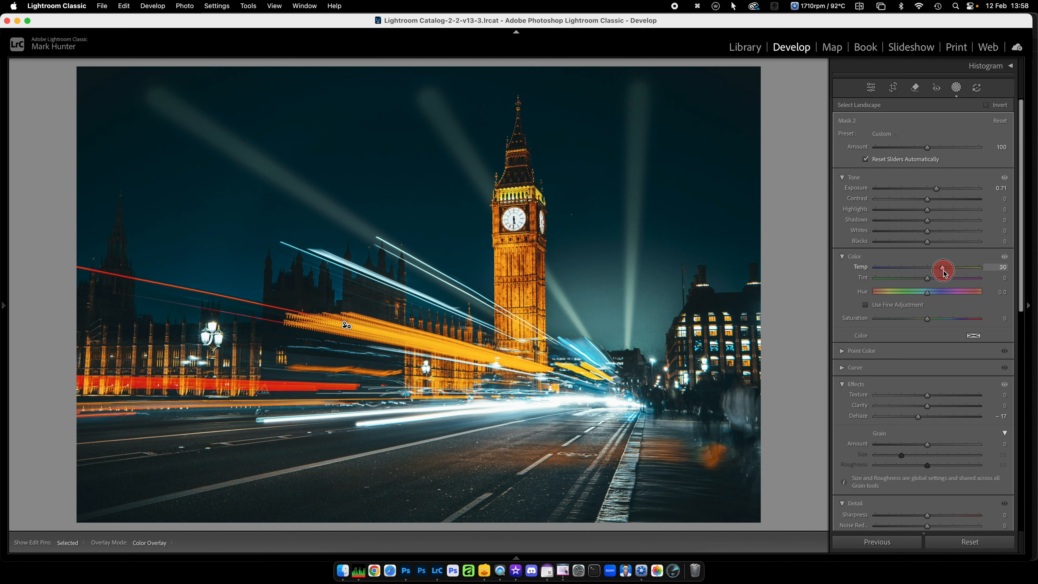
pyautogui.moveTo(944, 273); pyautogui.dragTo(944, 273)
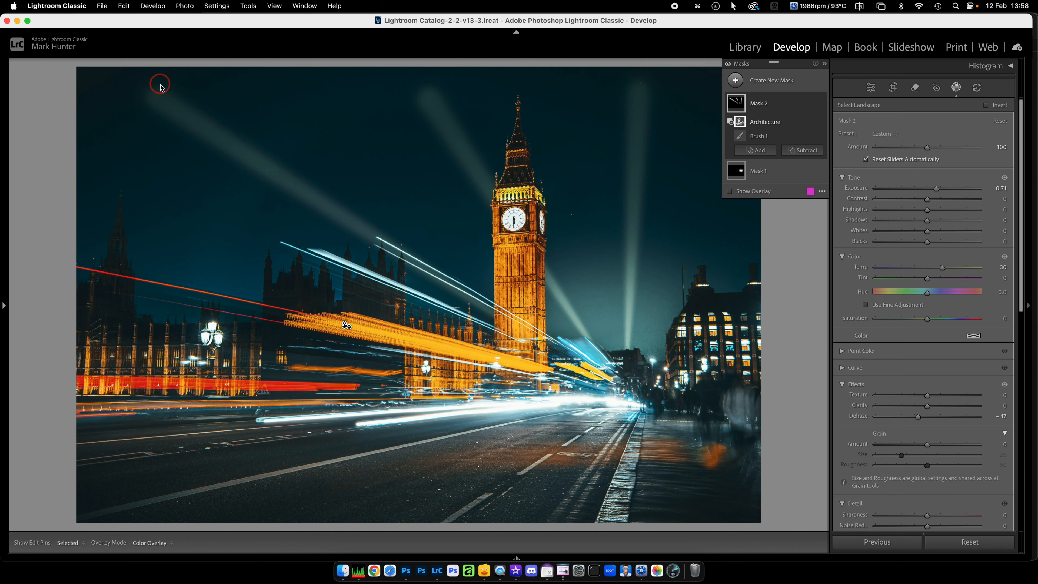
# - Subtract a linear gradient from the light beam mask, running down from the upper-left sky, to fade the beams' upper ends
pyautogui.moveTo(753, 100)
pyautogui.click(806, 152)
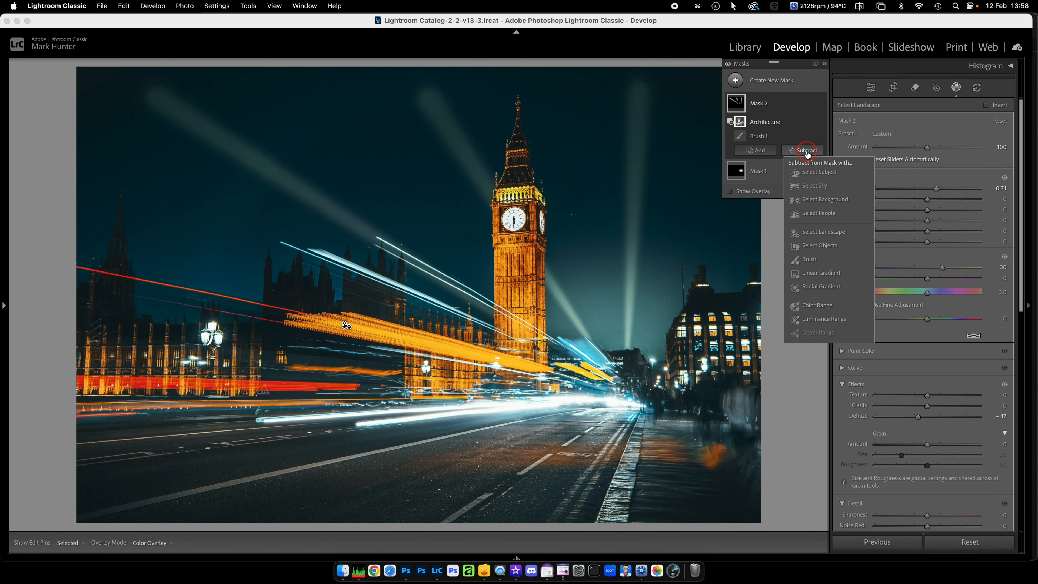
pyautogui.click(821, 273)
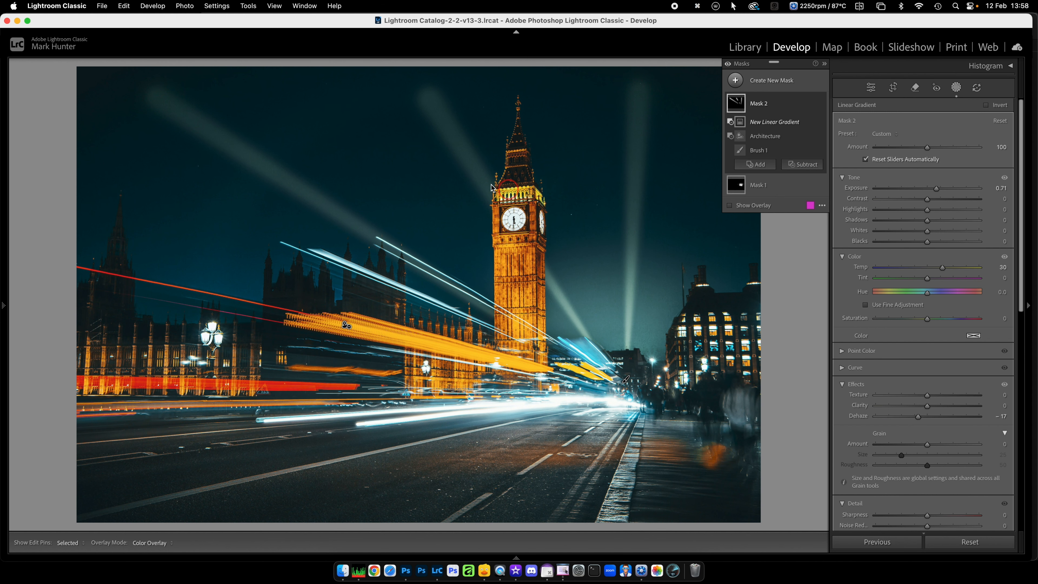
pyautogui.moveTo(215, 76); pyautogui.dragTo(222, 235)
pyautogui.moveTo(217, 153); pyautogui.dragTo(270, 137)
# - Review the Big Ben photo with masking closed, and inspect the components of the light beam mask
pyautogui.click(957, 87)
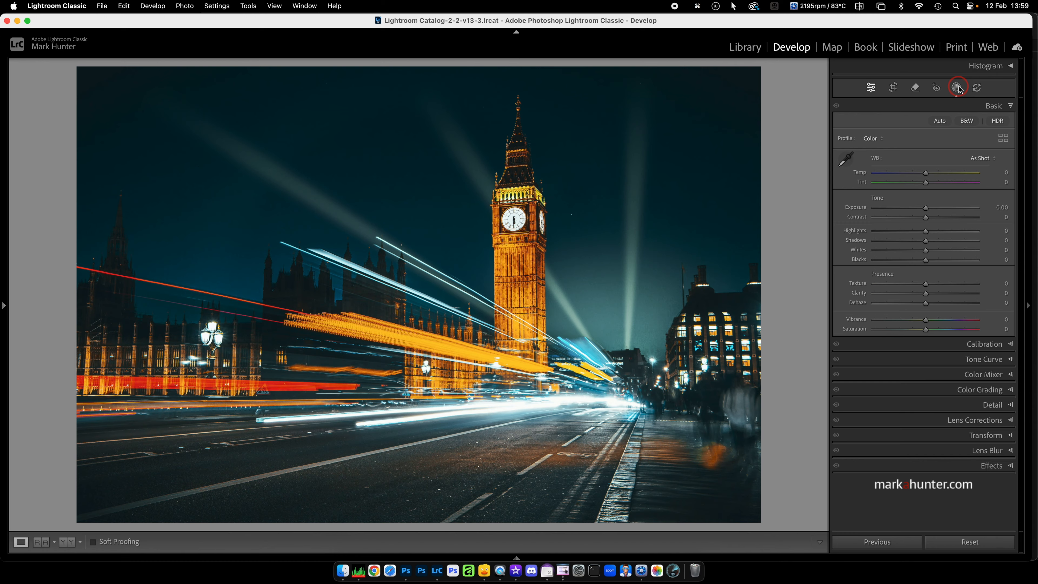
pyautogui.click(959, 88)
pyautogui.click(775, 106)
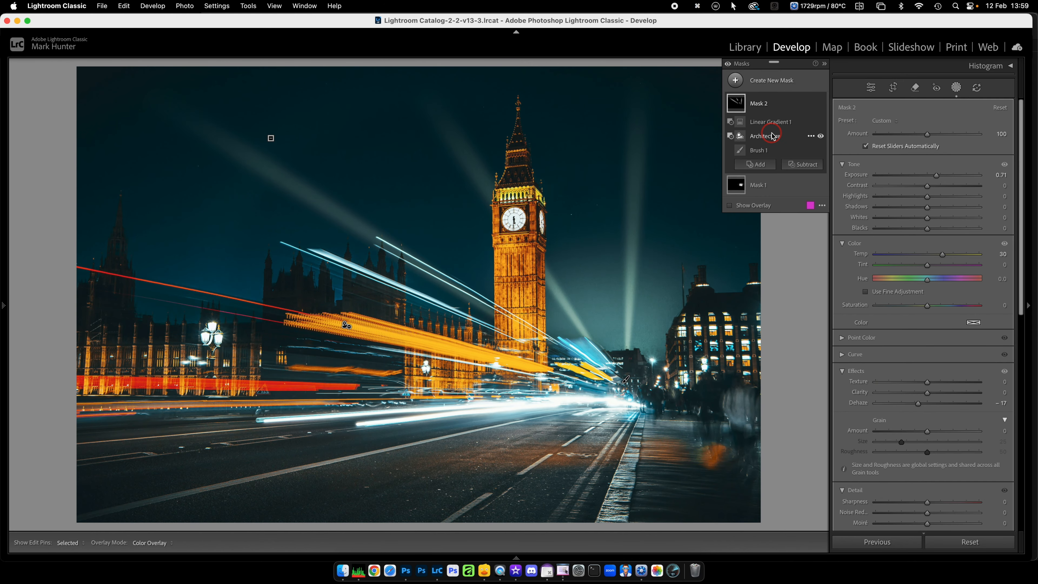
pyautogui.click(957, 88)
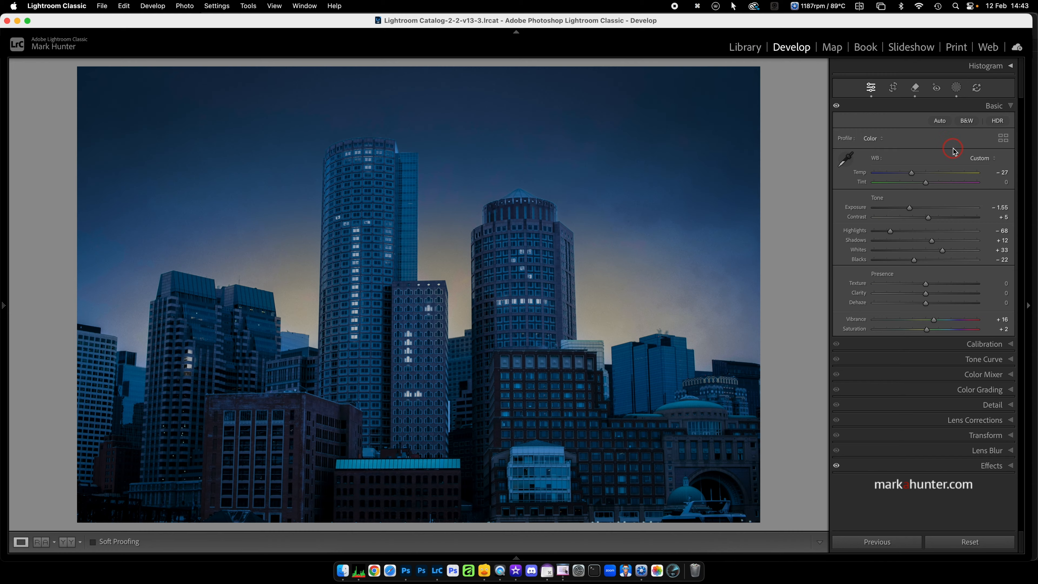
# - On the unedited skyline photo, set Exposure to −1.45, Temp to −33, Highlights to −51, Blacks to −21 and Vibrance to +17
pyautogui.press('Right')
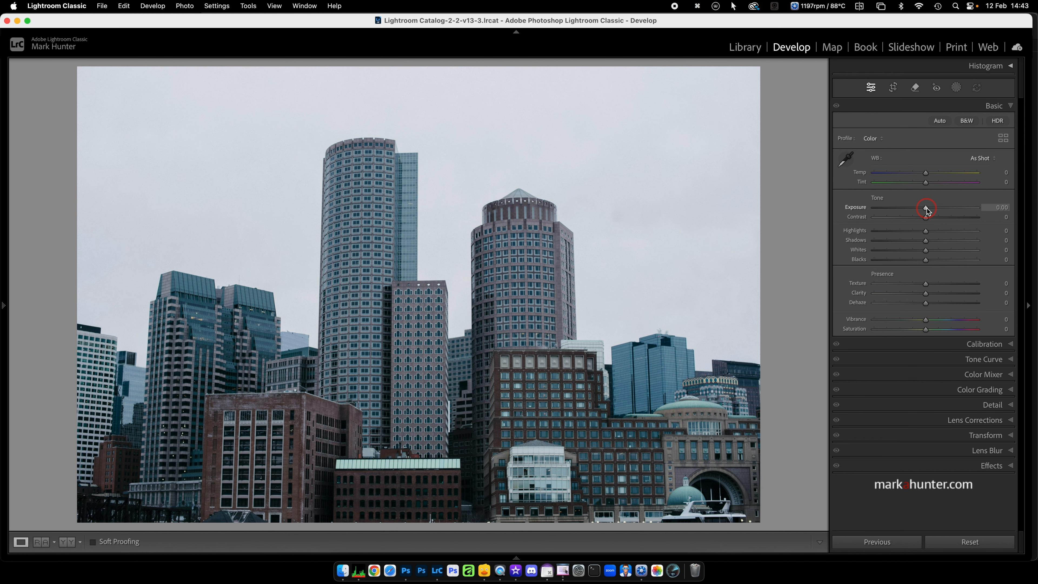
pyautogui.moveTo(926, 210); pyautogui.dragTo(912, 212)
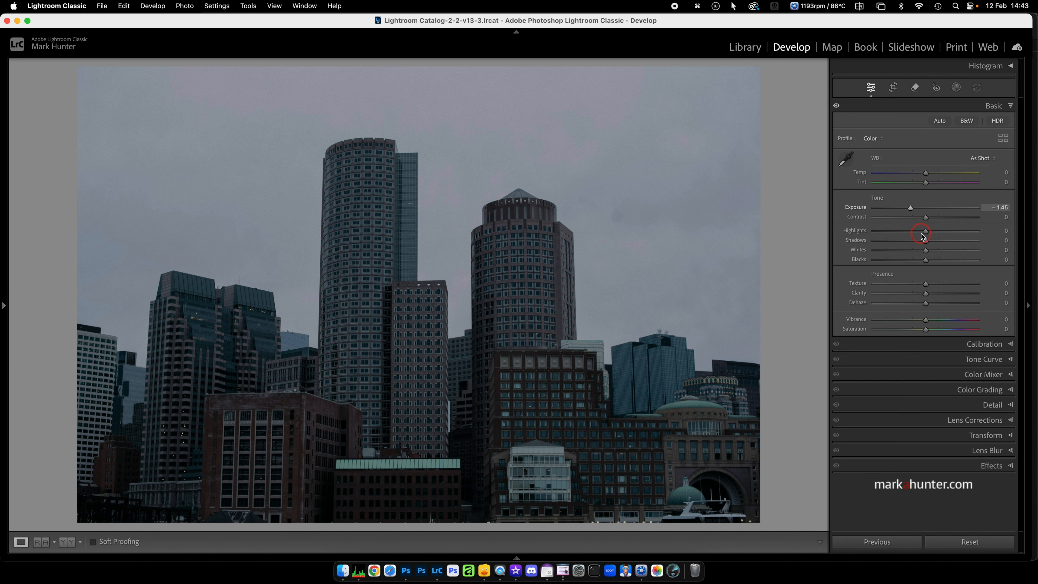
pyautogui.moveTo(926, 176); pyautogui.dragTo(910, 176)
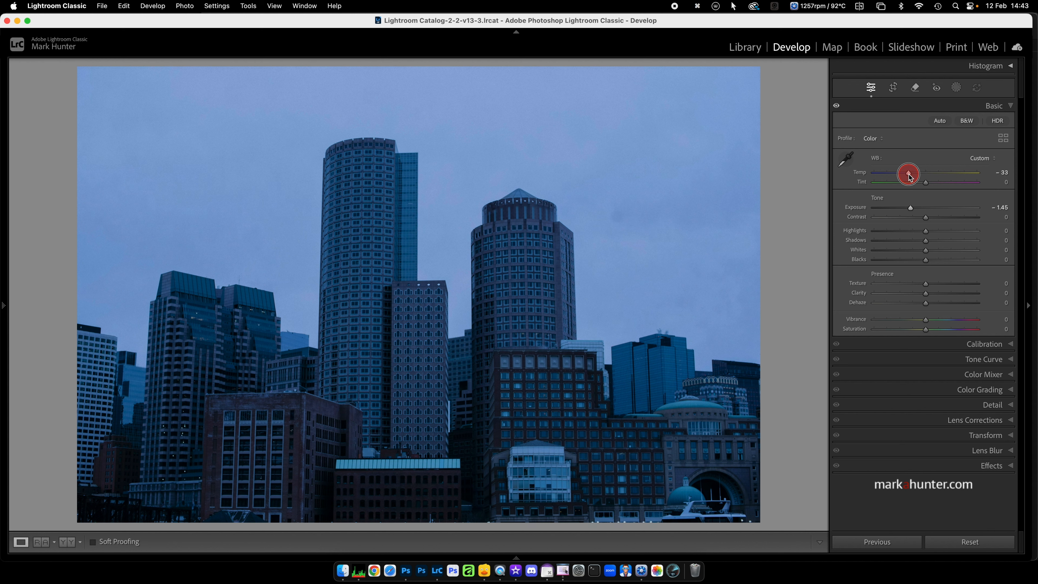
pyautogui.moveTo(925, 232); pyautogui.dragTo(916, 262)
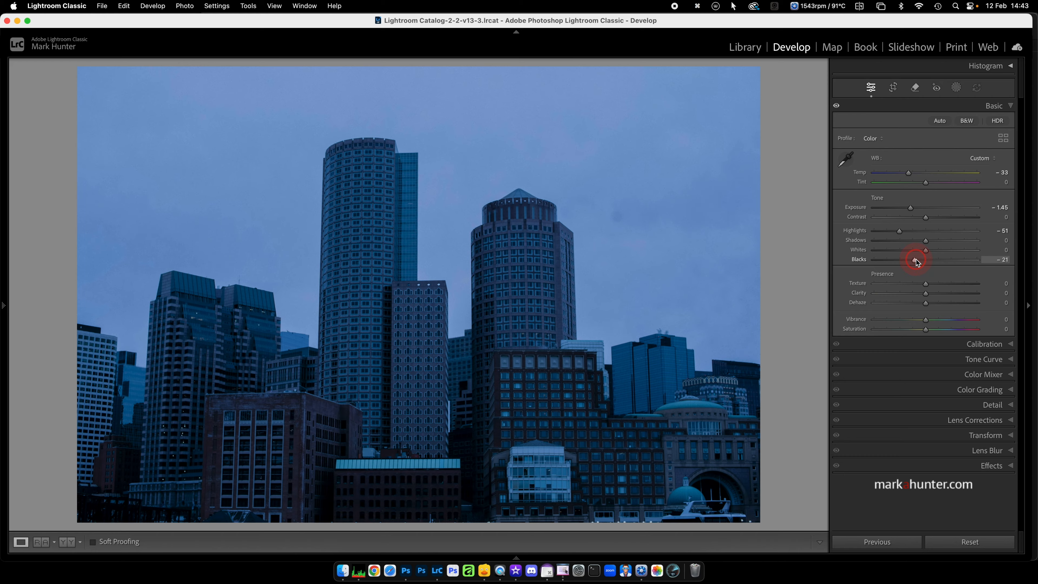
pyautogui.moveTo(927, 321); pyautogui.dragTo(934, 319)
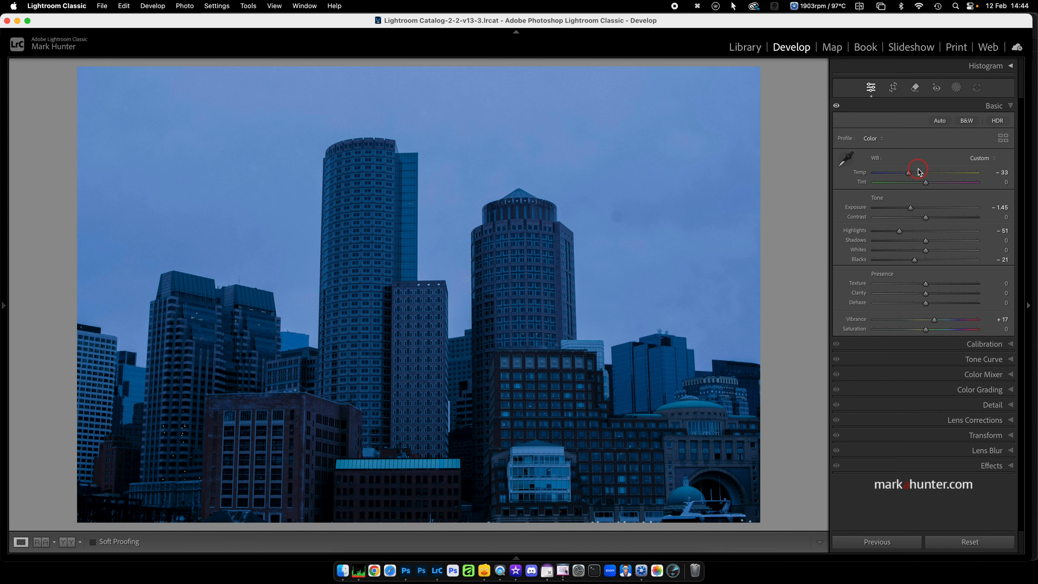
# - Heal the dark spot in the sky beside the round-topped tower using a size 7 Remove brush
pyautogui.click(957, 89)
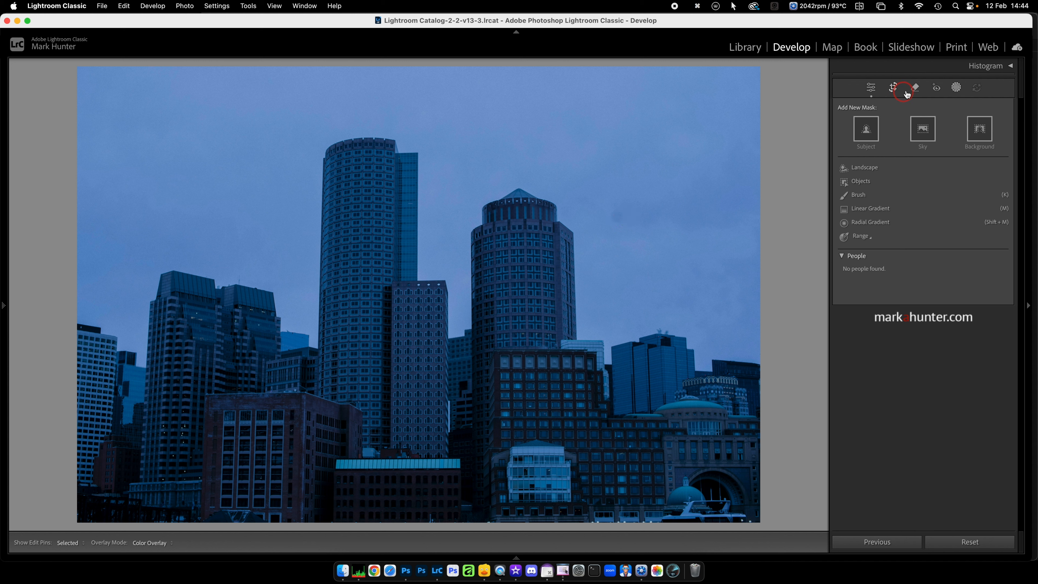
pyautogui.click(915, 87)
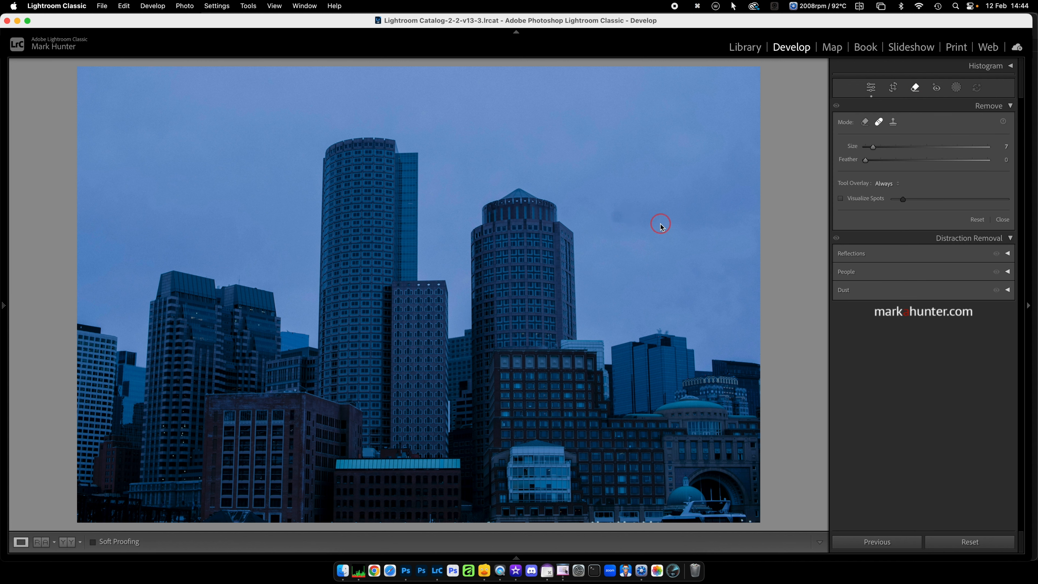
pyautogui.moveTo(614, 207); pyautogui.dragTo(613, 211)
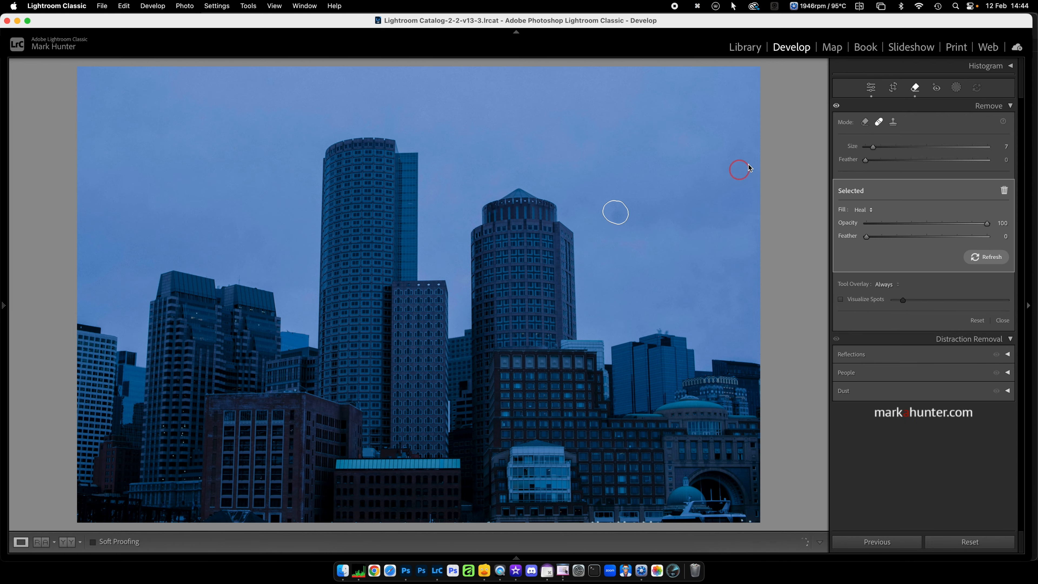
# - Add a linear gradient mask fading from the tallest tower's top down to its lower floors, with Exposure at −1.98
pyautogui.click(958, 88)
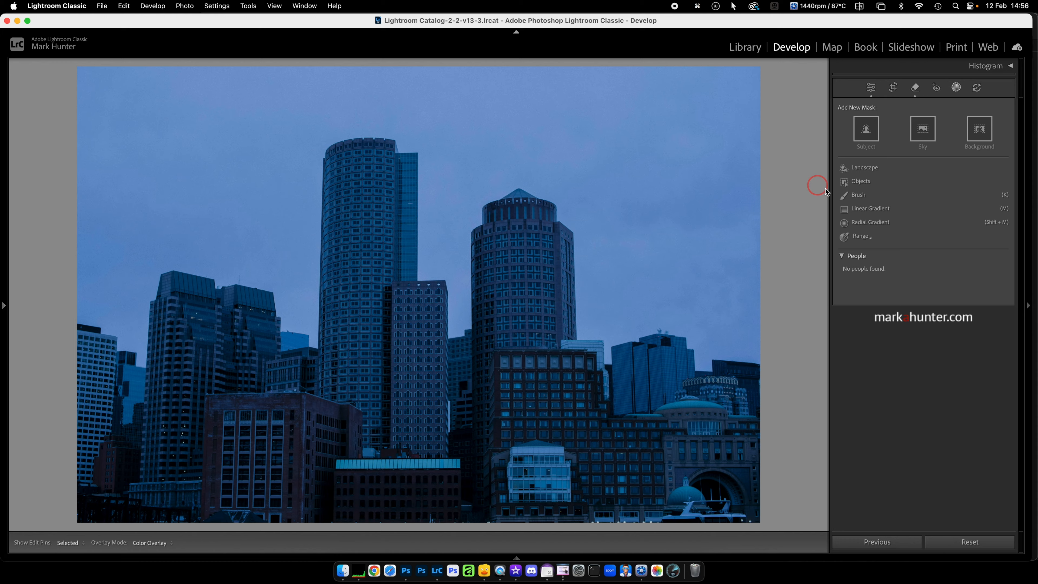
pyautogui.click(867, 212)
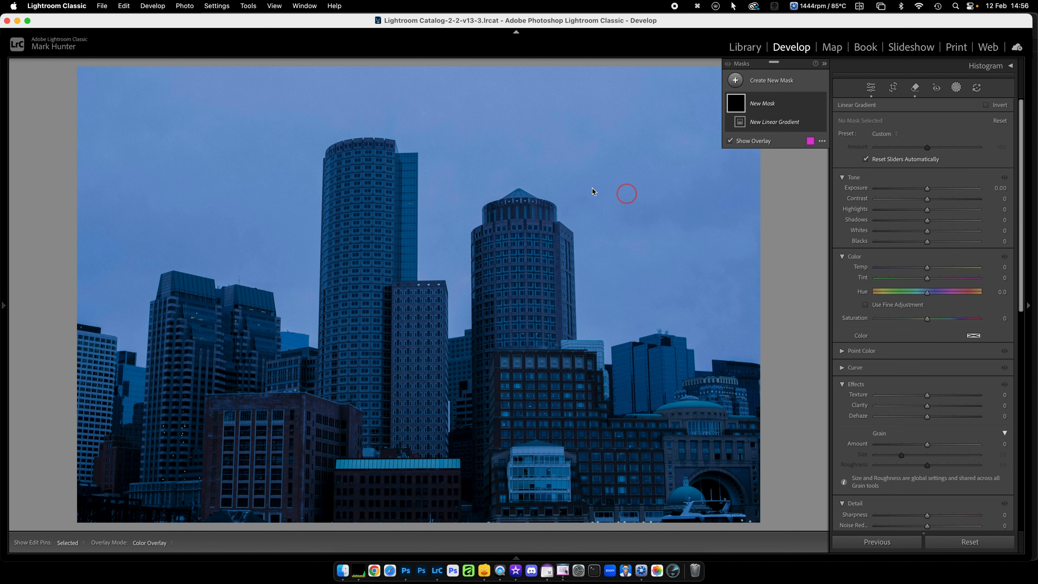
pyautogui.moveTo(366, 162); pyautogui.dragTo(368, 388)
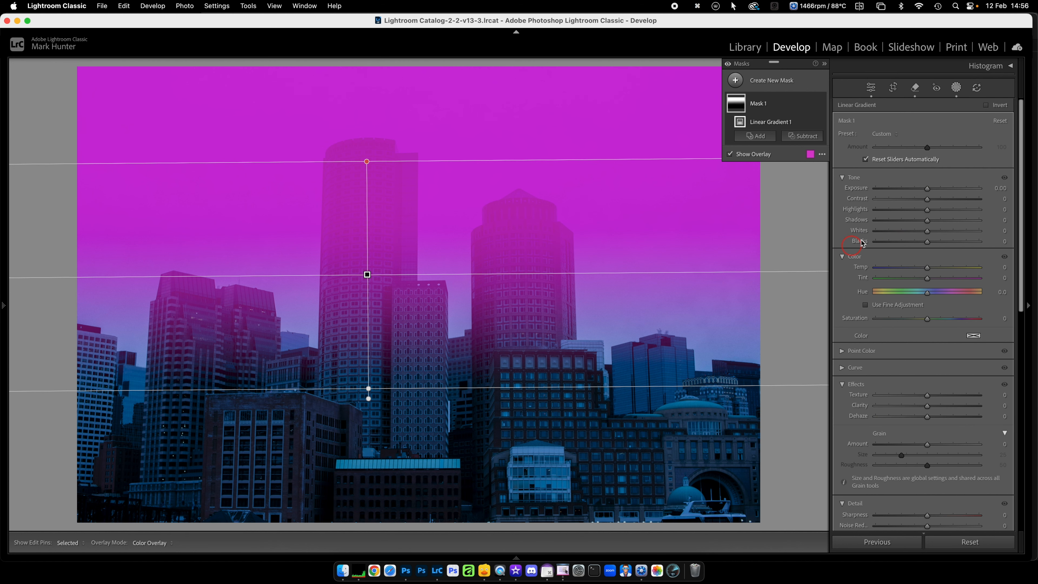
pyautogui.moveTo(927, 191); pyautogui.dragTo(902, 193)
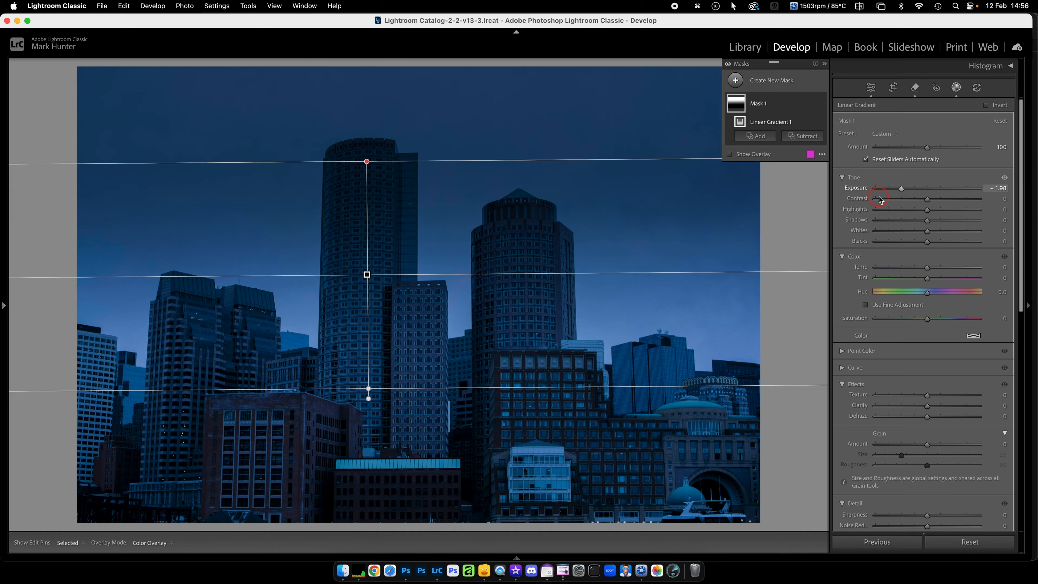
# - Create a radial gradient mask as a wide ellipse centred over the main towers, with an inner ellipse at Feather 37
pyautogui.click(735, 80)
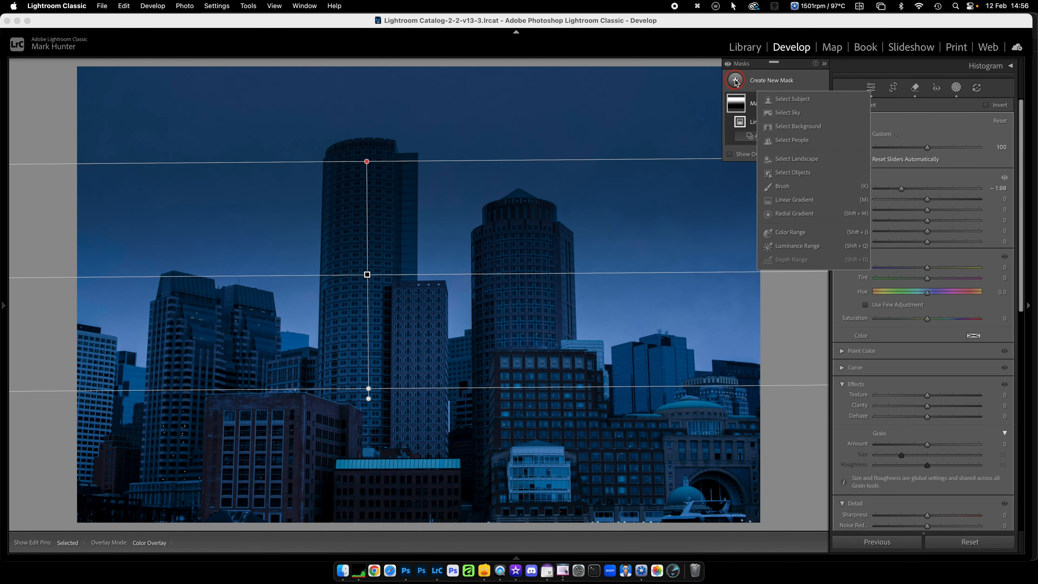
pyautogui.click(781, 213)
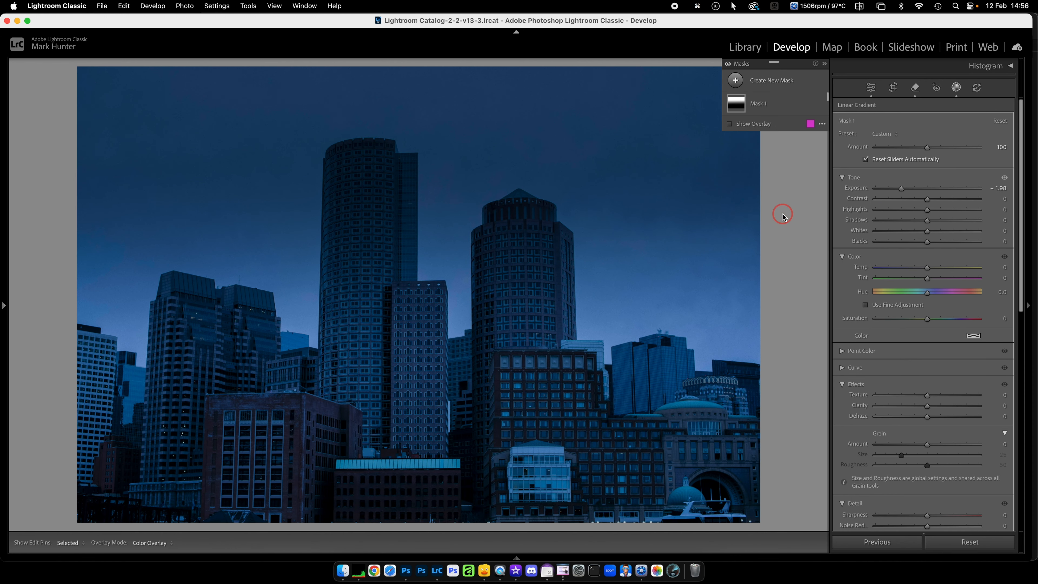
pyautogui.moveTo(321, 268); pyautogui.dragTo(651, 417)
pyautogui.moveTo(321, 269); pyautogui.dragTo(456, 322)
pyautogui.moveTo(798, 325); pyautogui.dragTo(691, 324)
pyautogui.moveTo(471, 320); pyautogui.dragTo(399, 322)
pyautogui.moveTo(632, 323); pyautogui.dragTo(665, 322)
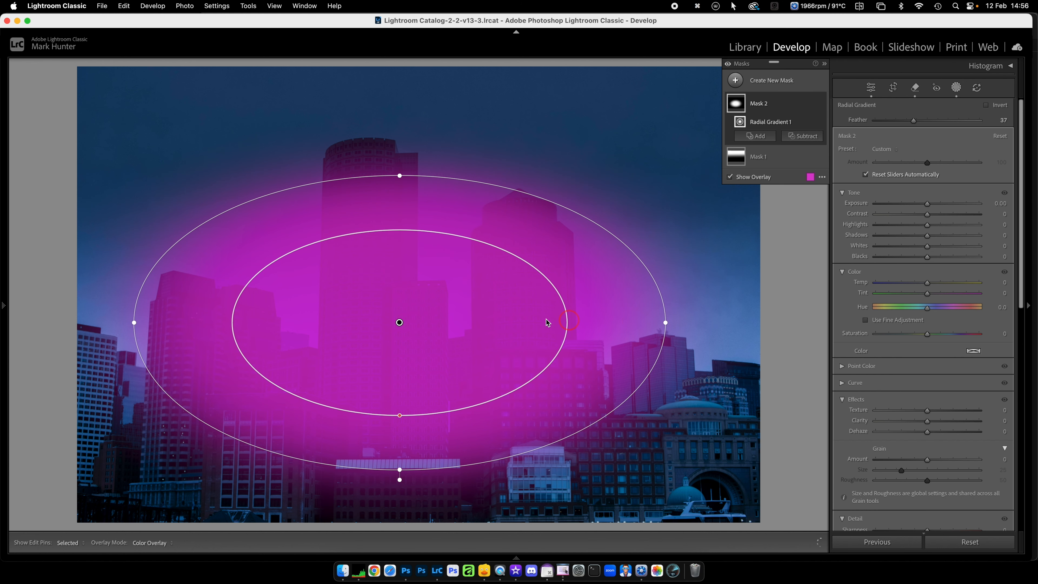
pyautogui.moveTo(400, 322); pyautogui.dragTo(419, 330)
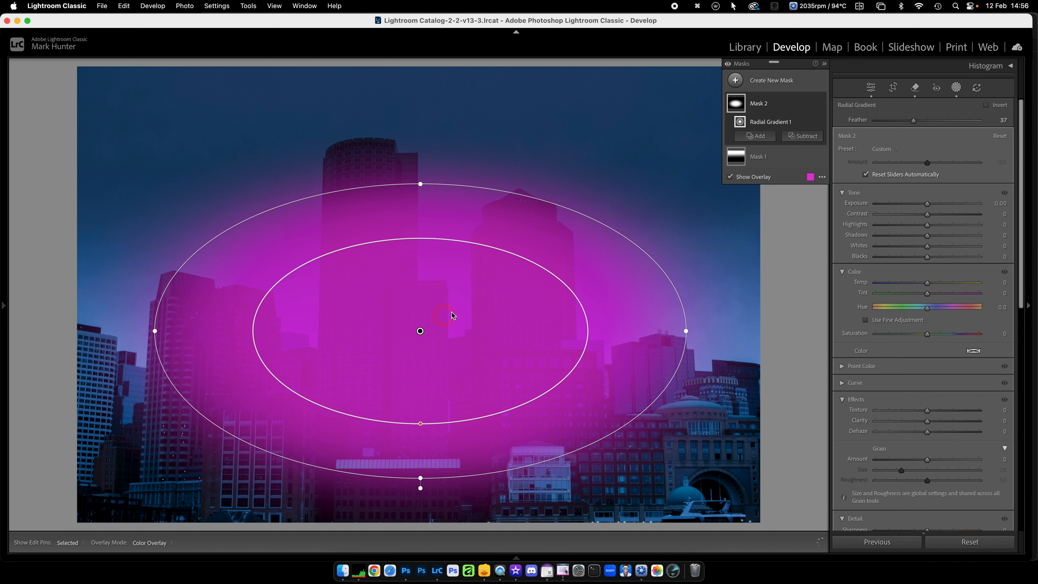
# - Subtract the Architecture landscape selection from the radial gradient mask to confine the glow to the sky
pyautogui.click(804, 137)
pyautogui.click(819, 258)
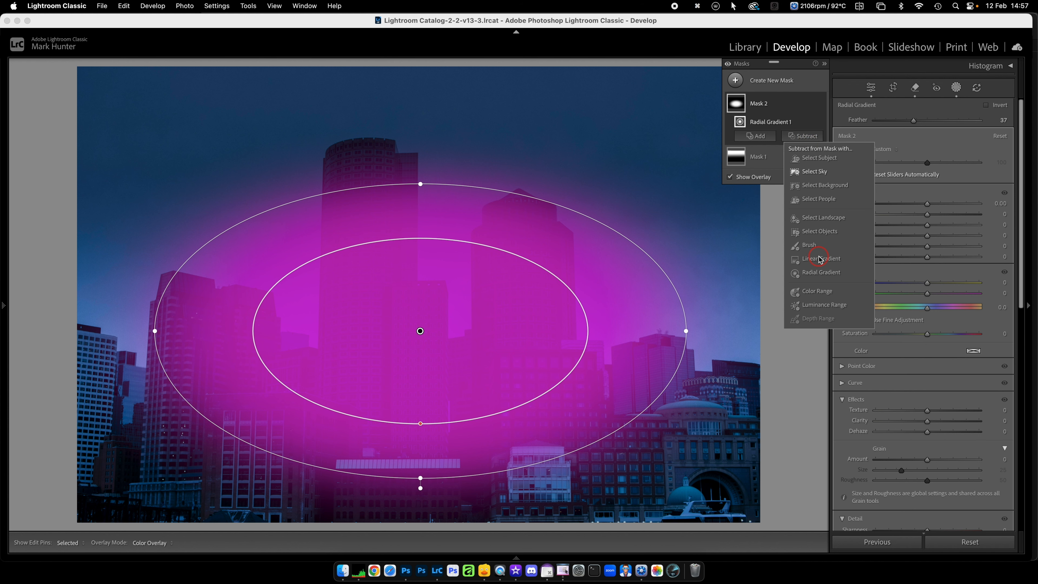
pyautogui.click(829, 221)
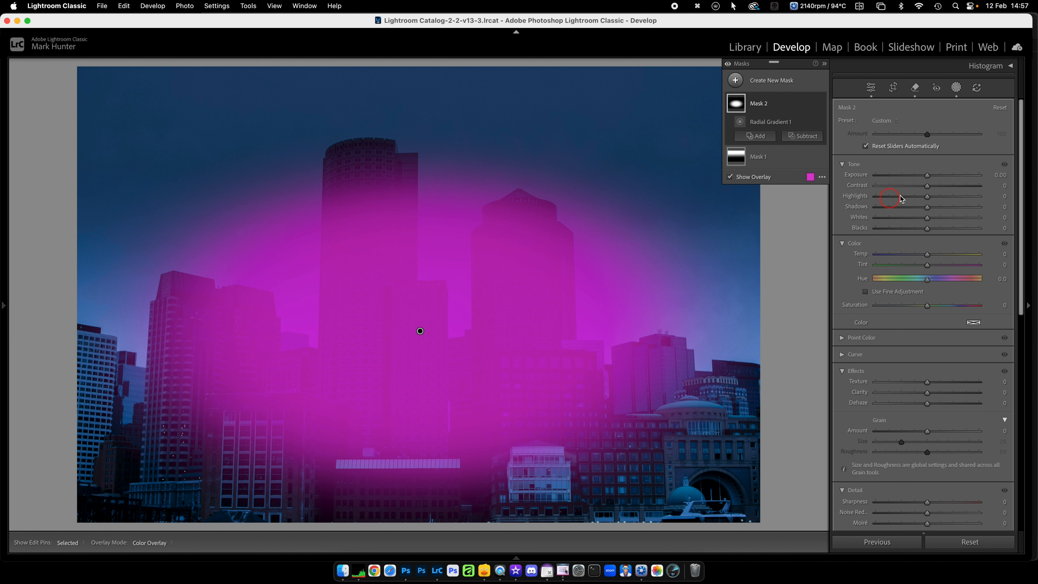
pyautogui.click(841, 142)
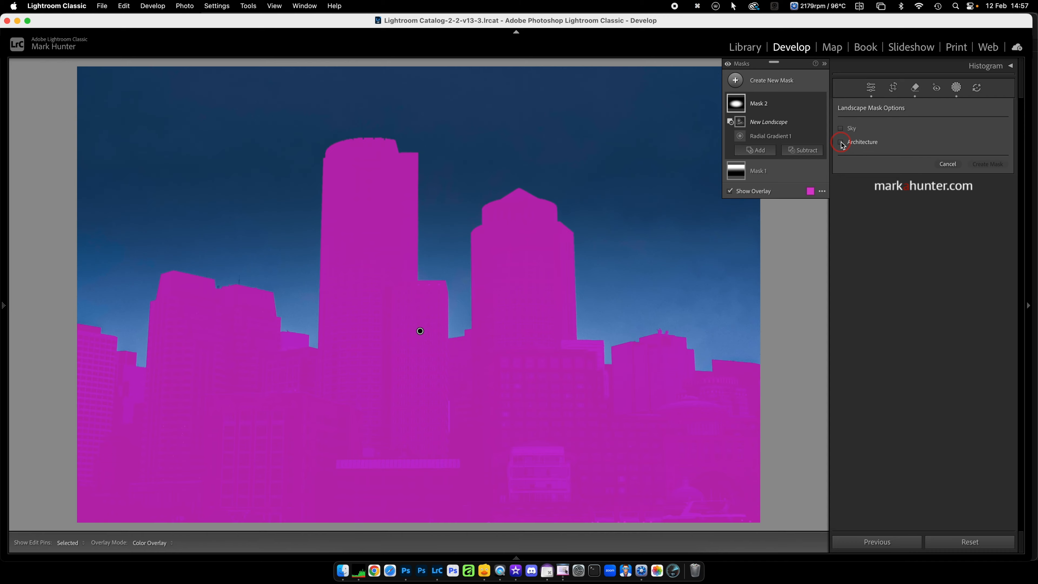
pyautogui.click(988, 164)
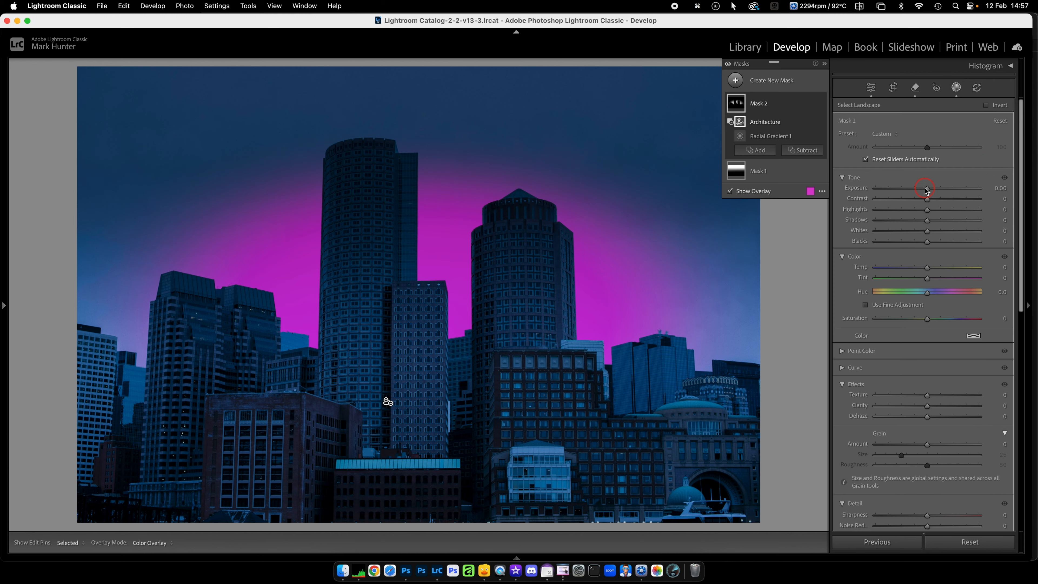
# - Brighten and warm the sky glow mask by raising Exposure and Temp, finishing with a slight reduction of each
pyautogui.moveTo(926, 189); pyautogui.dragTo(944, 191)
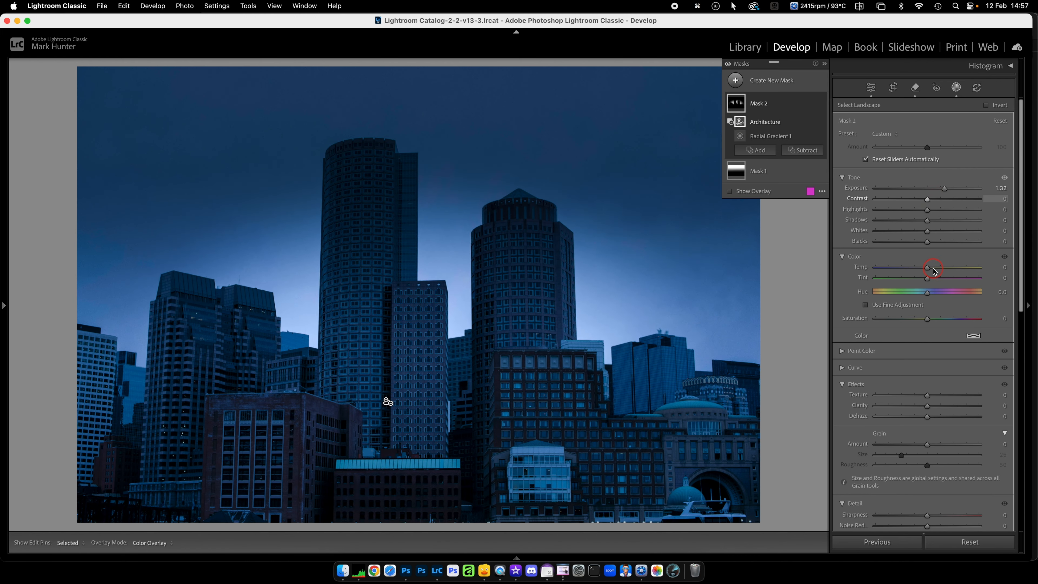
pyautogui.moveTo(927, 268); pyautogui.dragTo(941, 269)
pyautogui.moveTo(947, 268); pyautogui.dragTo(944, 268)
pyautogui.moveTo(943, 189); pyautogui.dragTo(939, 190)
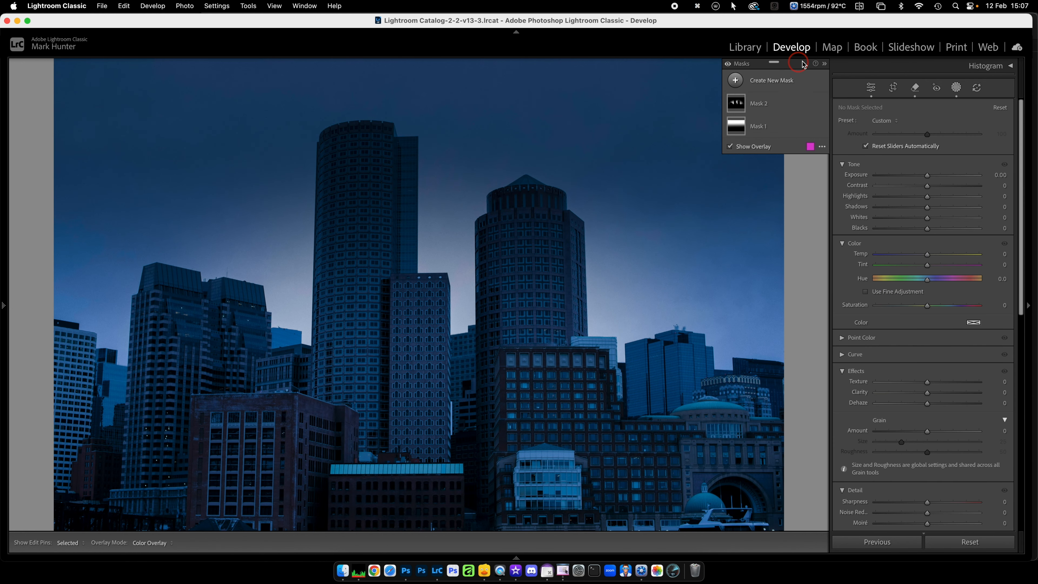
# - Create a luminance range mask sampled from the dark area beside the low teal-roofed building
pyautogui.click(778, 81)
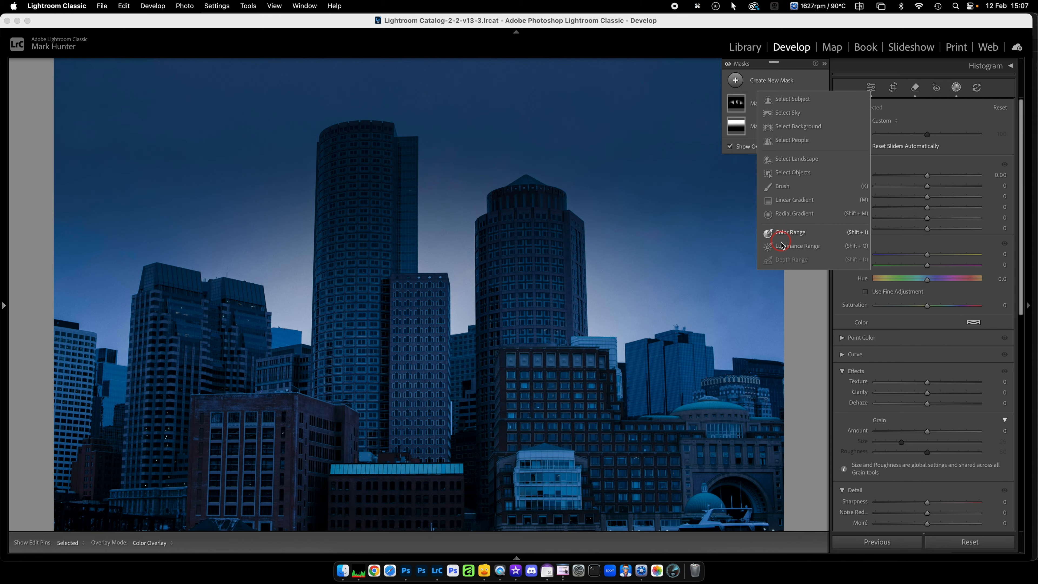
pyautogui.click(795, 246)
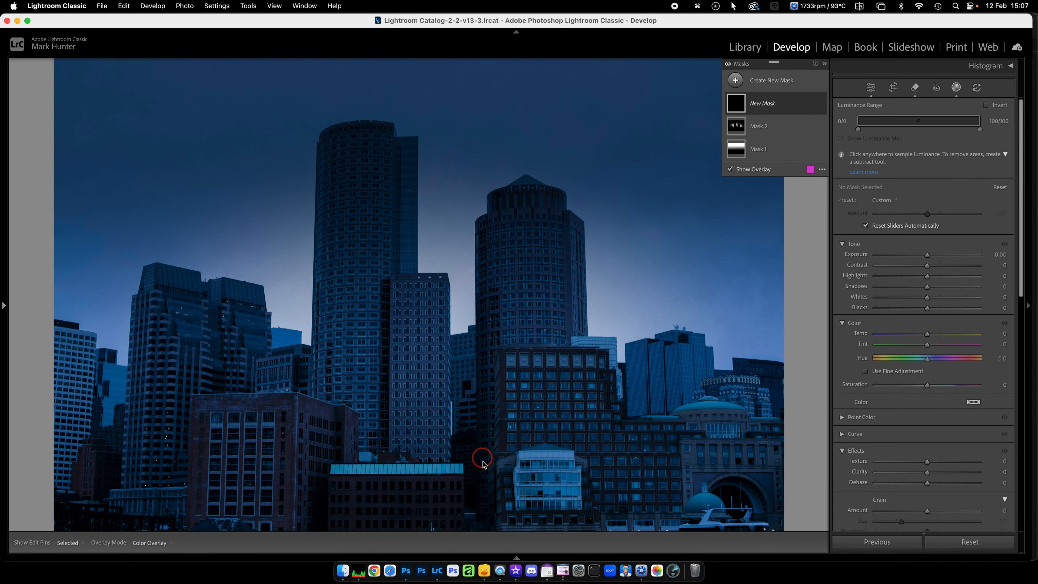
pyautogui.click(474, 487)
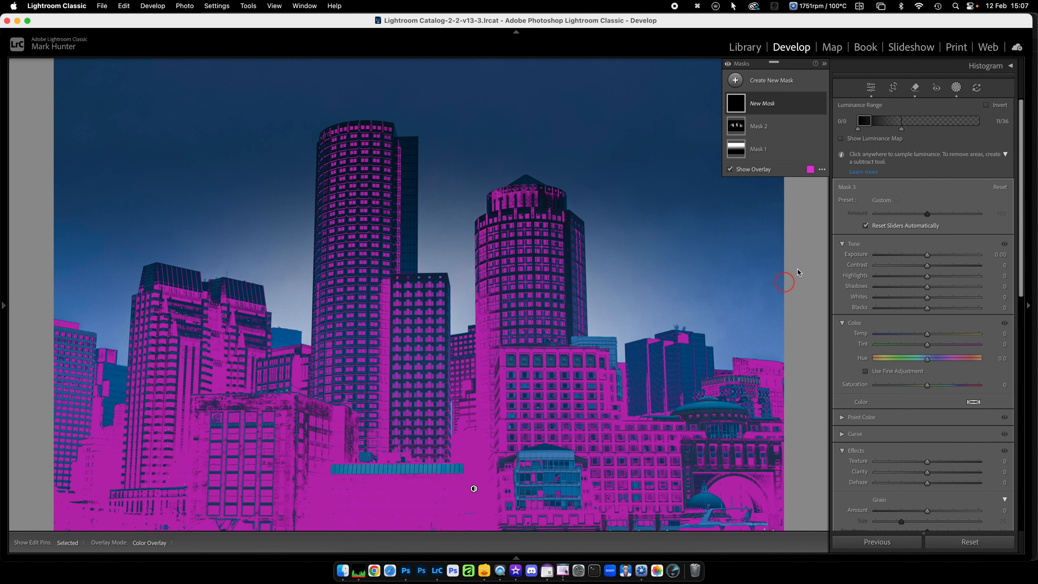
# - Narrow the luminance range mask's upper limits to 8/35, keeping the lower limits at 0/0
pyautogui.moveTo(908, 127)
pyautogui.mouseDown()
pyautogui.moveTo(869, 122)
pyautogui.moveTo(901, 129)
pyautogui.mouseUp()
pyautogui.click(902, 127)
pyautogui.click(849, 123)
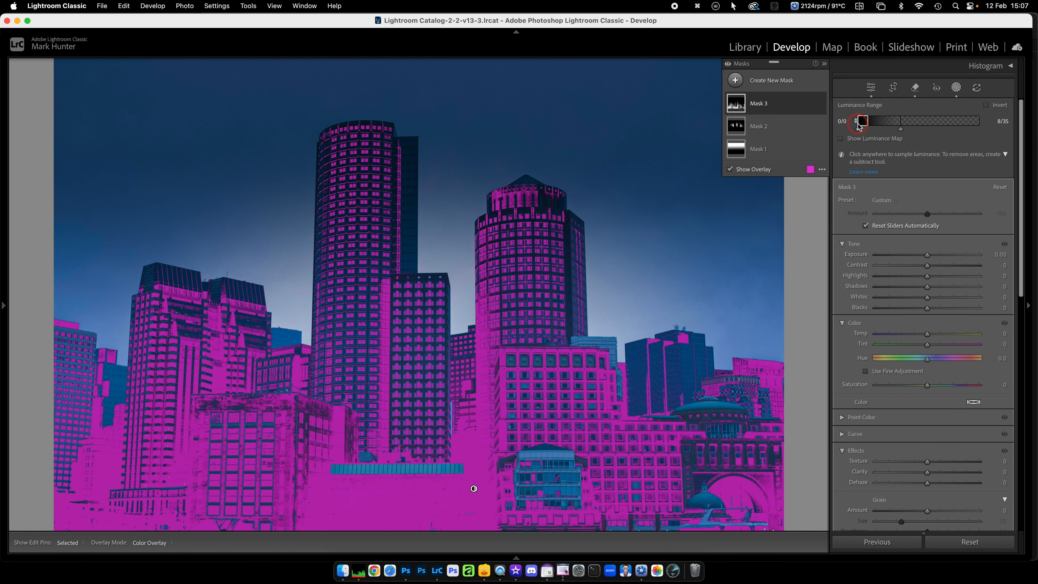
# - Intersect the luminance range mask with a brush
pyautogui.click(777, 100)
pyautogui.click(781, 105)
pyautogui.click(781, 107)
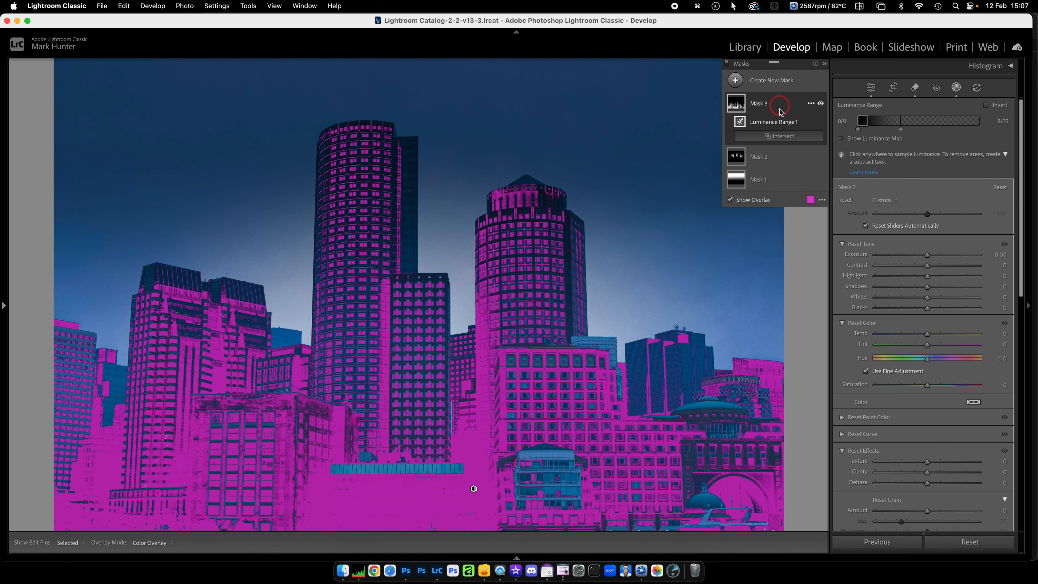
pyautogui.keyDown('alt'); pyautogui.click(785, 139); pyautogui.keyUp('alt')
pyautogui.click(788, 246)
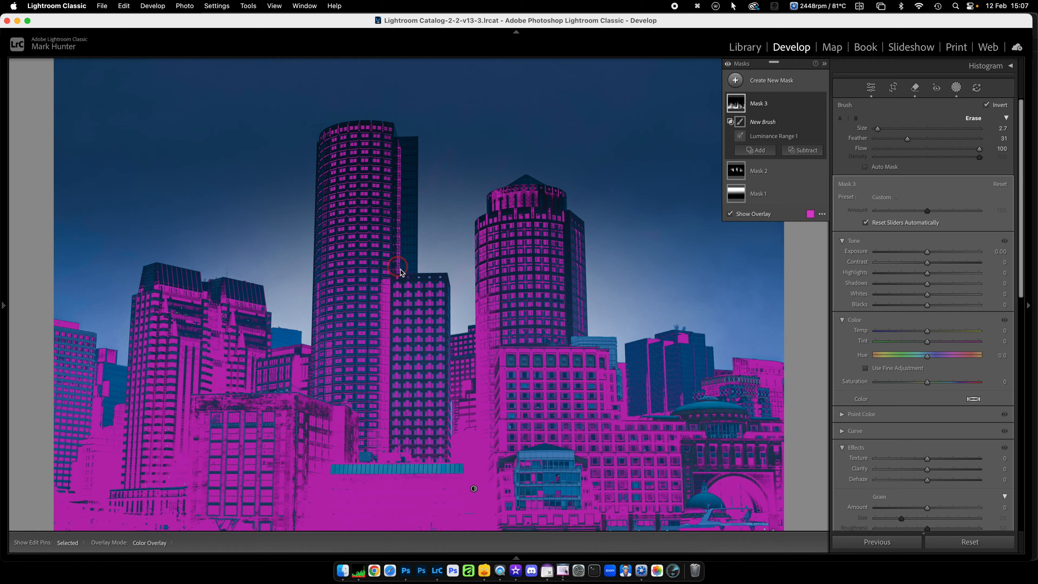
# - Paint the intersecting brush over a short vertical run of windows near the top of the shorter central tower
pyautogui.press('h')
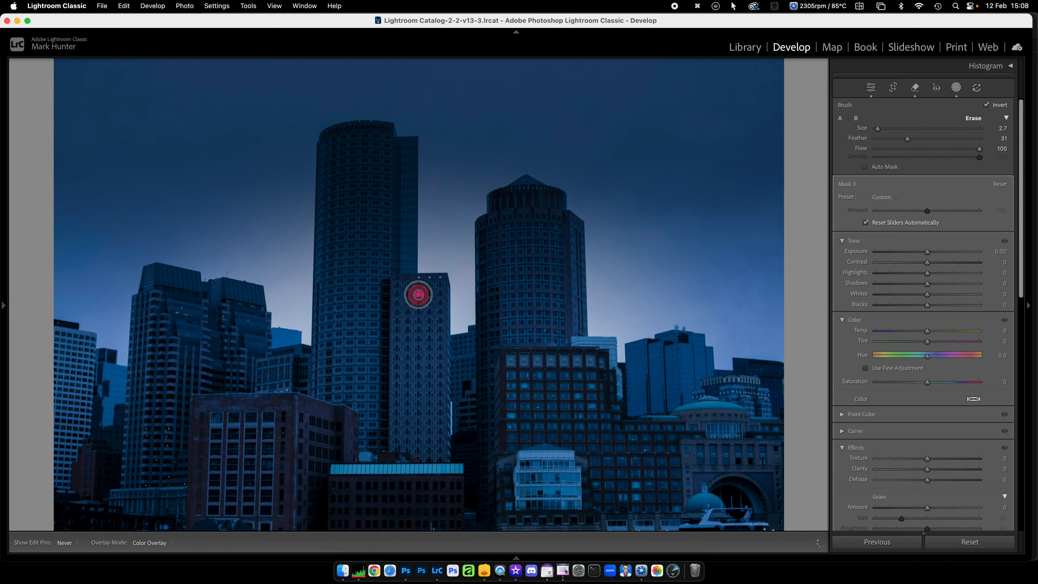
pyautogui.press('h')
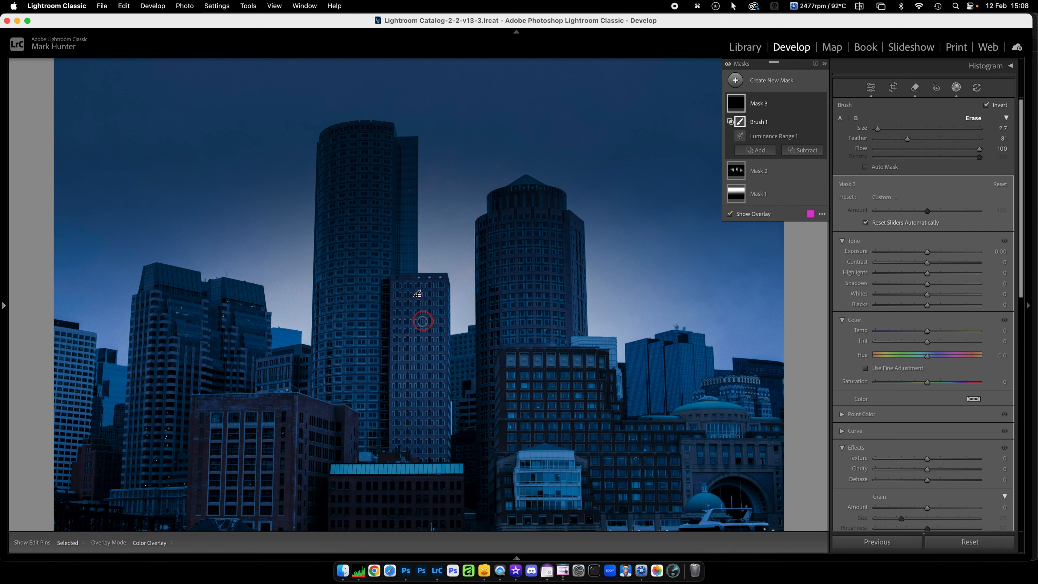
pyautogui.click(419, 313)
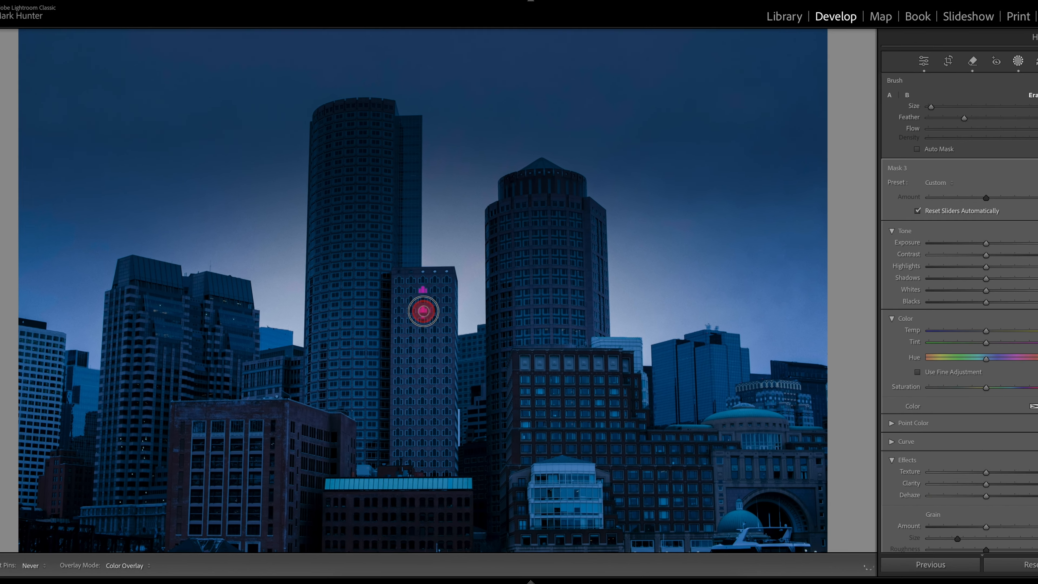
pyautogui.moveTo(423, 311)
pyautogui.mouseDown()
pyautogui.moveTo(423, 330)
pyautogui.moveTo(452, 330)
pyautogui.mouseUp()
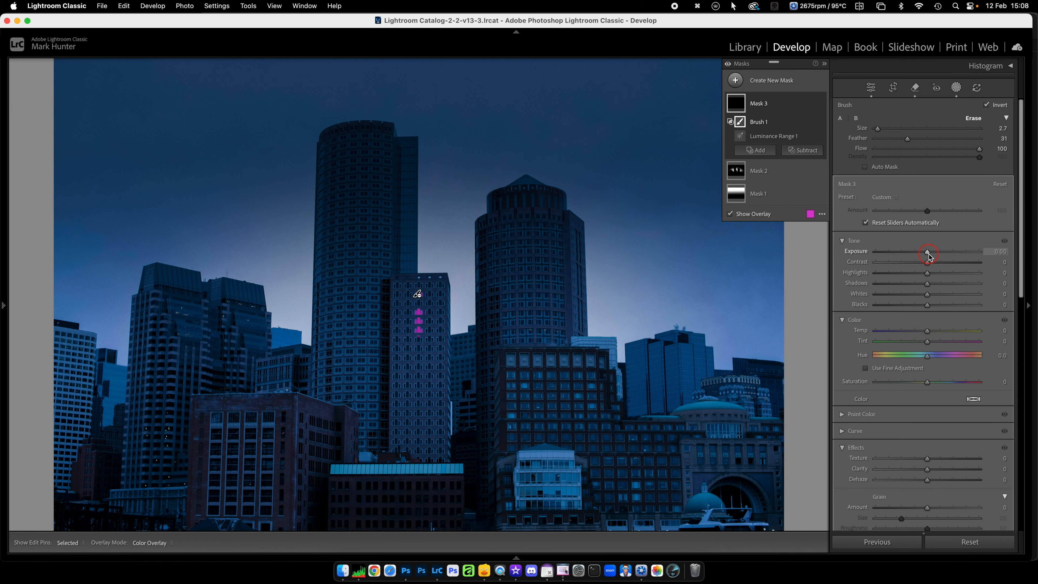
# - Brighten and desaturate the painted windows with Exposure 2.48, Highlights 99, Whites 100 and Saturation −98
pyautogui.moveTo(928, 255); pyautogui.dragTo(964, 255)
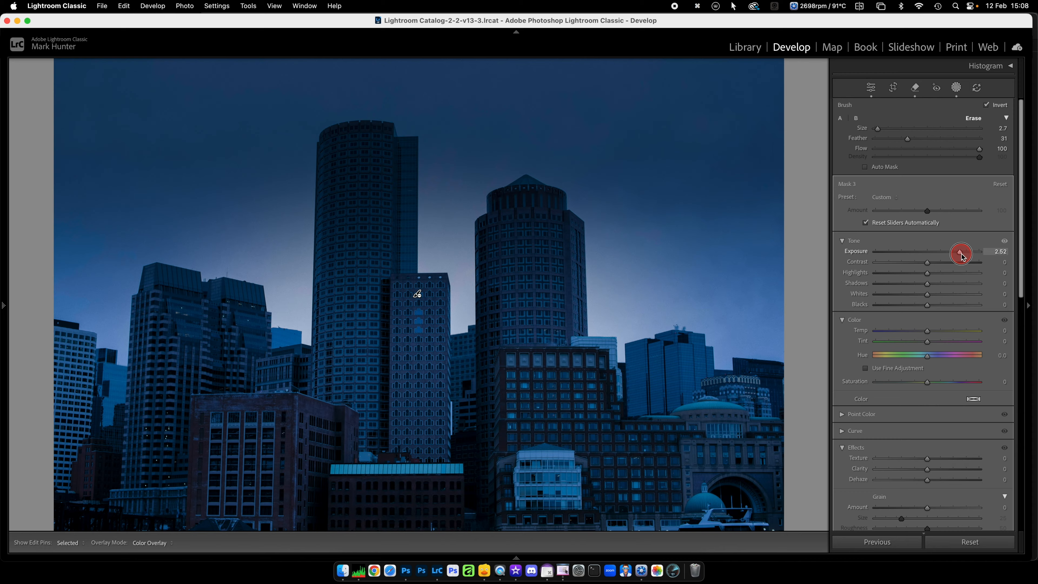
pyautogui.moveTo(961, 255); pyautogui.dragTo(960, 256)
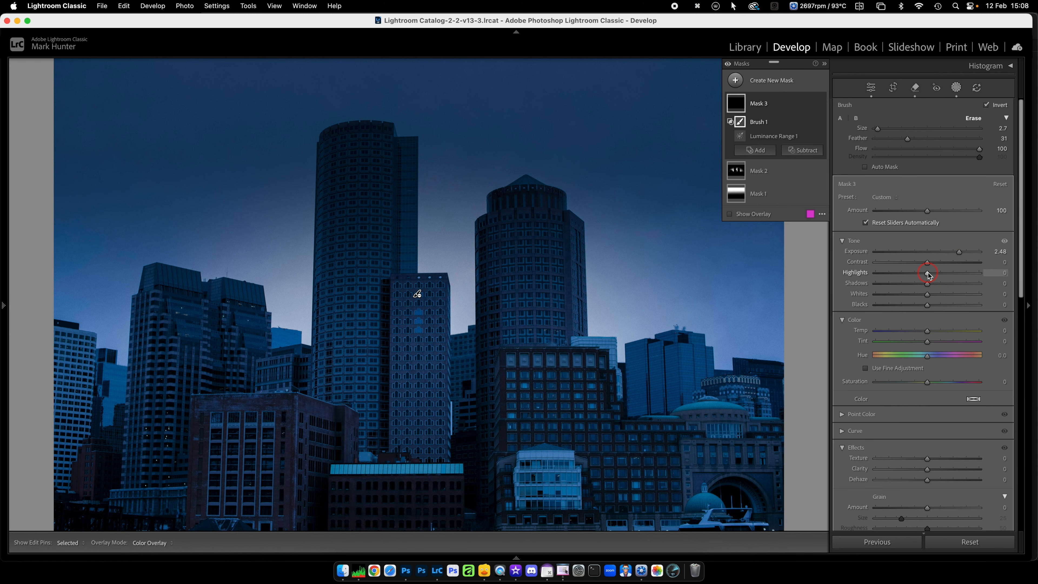
pyautogui.moveTo(928, 272); pyautogui.dragTo(979, 273)
pyautogui.moveTo(928, 301); pyautogui.dragTo(979, 296)
pyautogui.moveTo(927, 382); pyautogui.dragTo(877, 385)
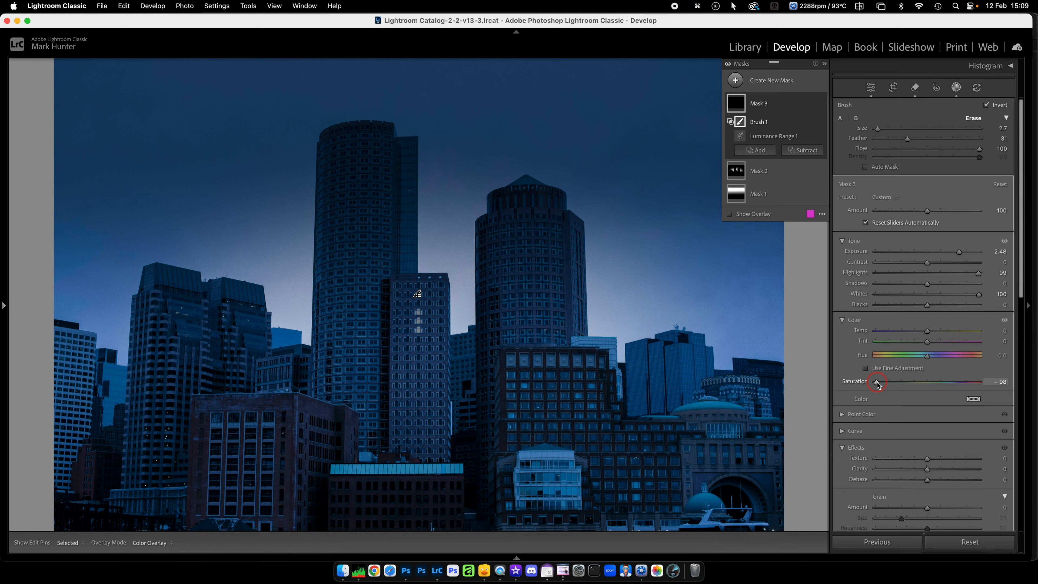
pyautogui.click(877, 383)
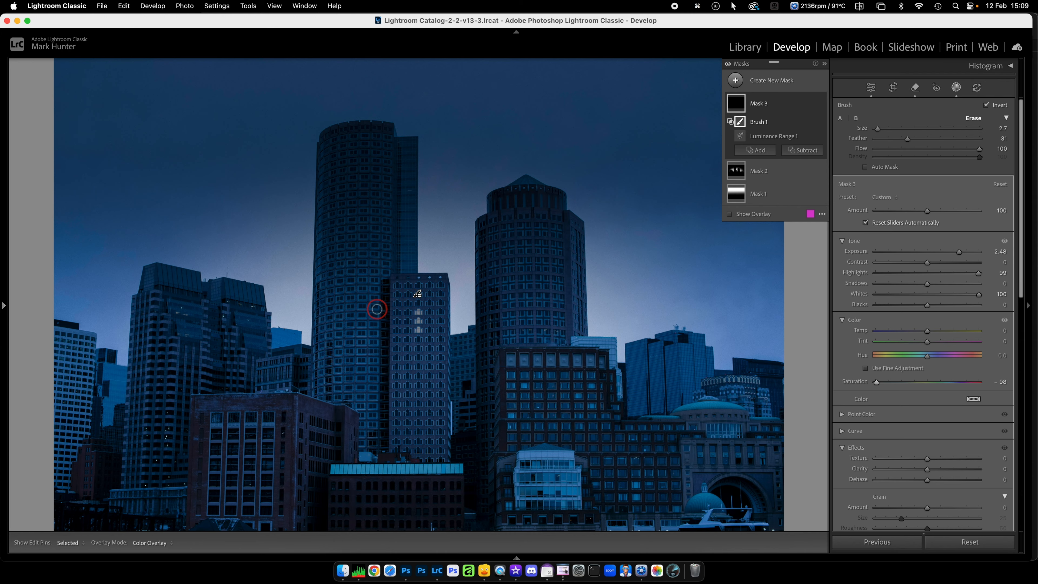
# - Paint lit windows in several spots on the tall round tower and a full row across the shorter central tower
pyautogui.moveTo(373, 308); pyautogui.dragTo(373, 271)
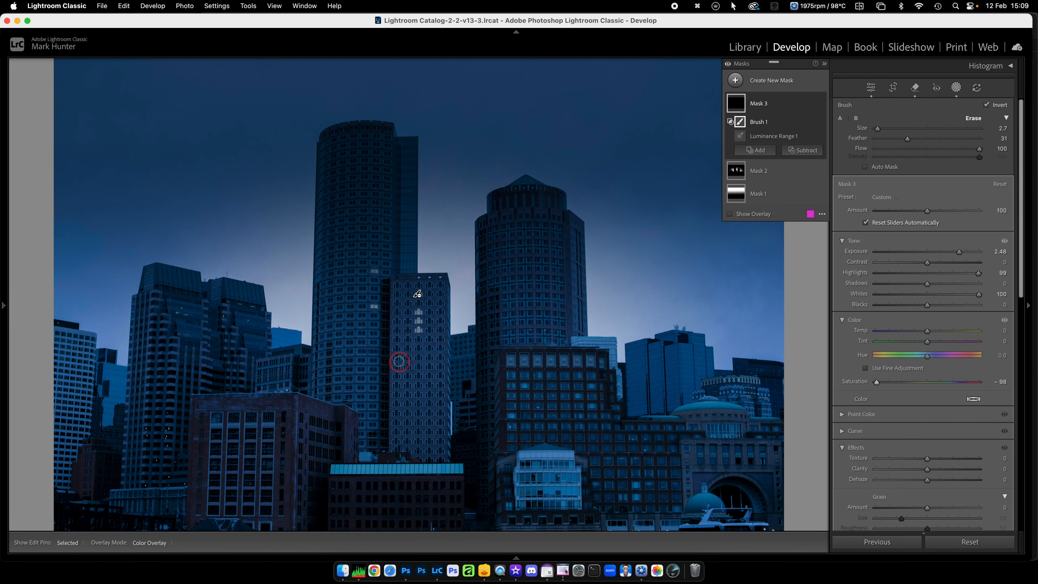
pyautogui.press('h')
pyautogui.moveTo(397, 359); pyautogui.dragTo(440, 362)
pyautogui.press('h')
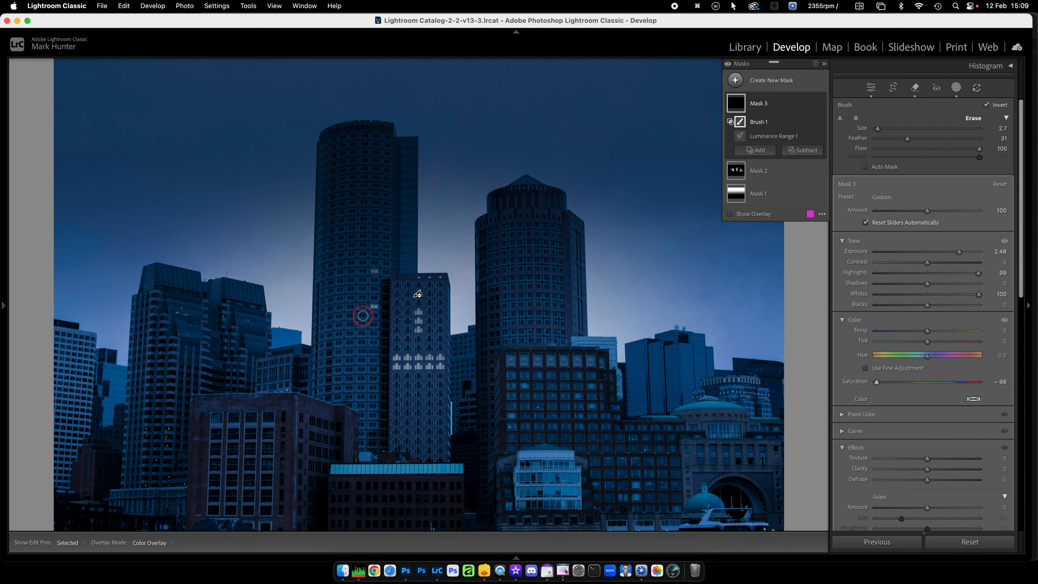
pyautogui.press('h')
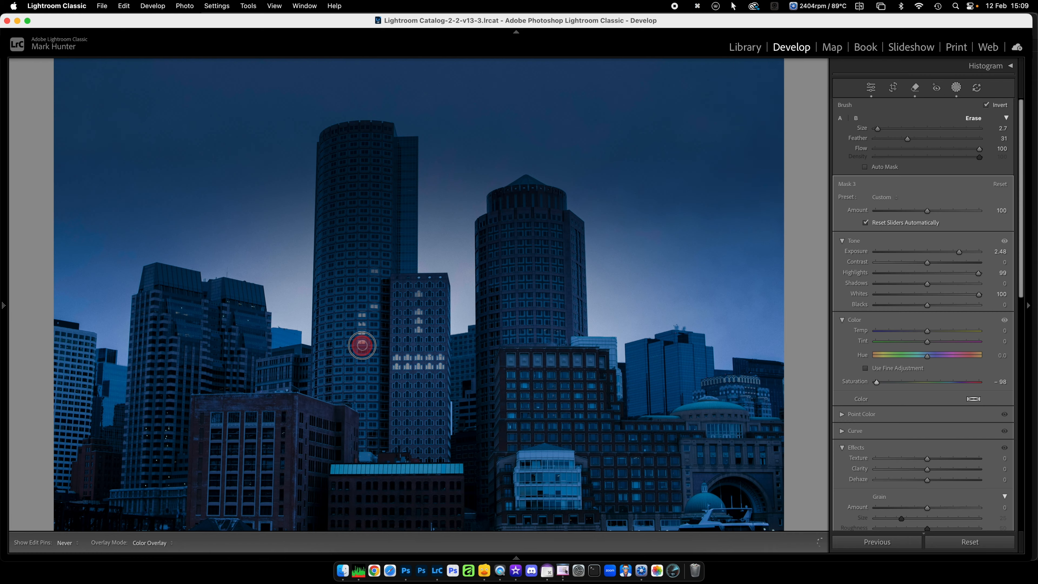
pyautogui.press('h')
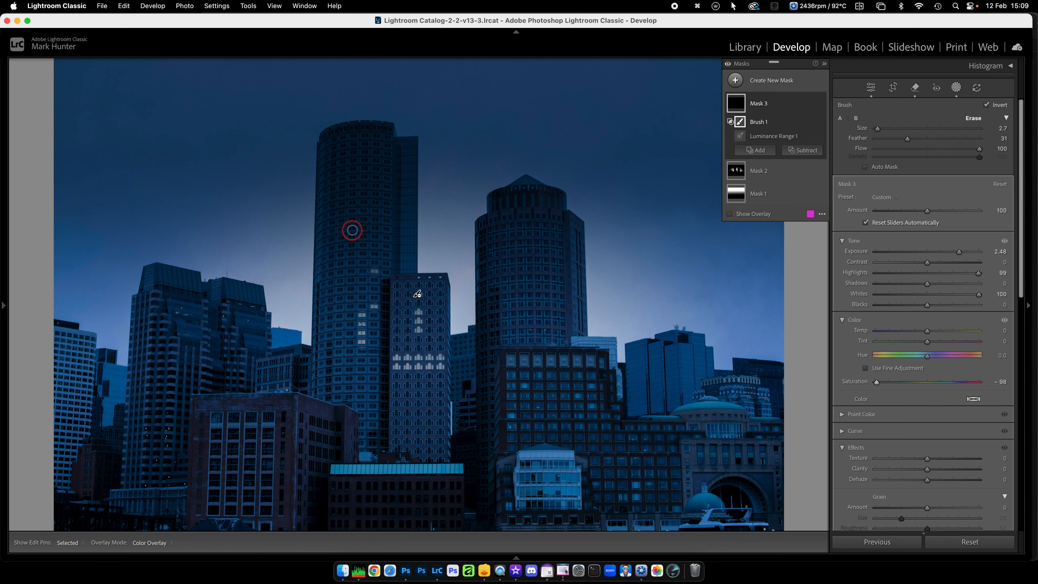
pyautogui.press('h')
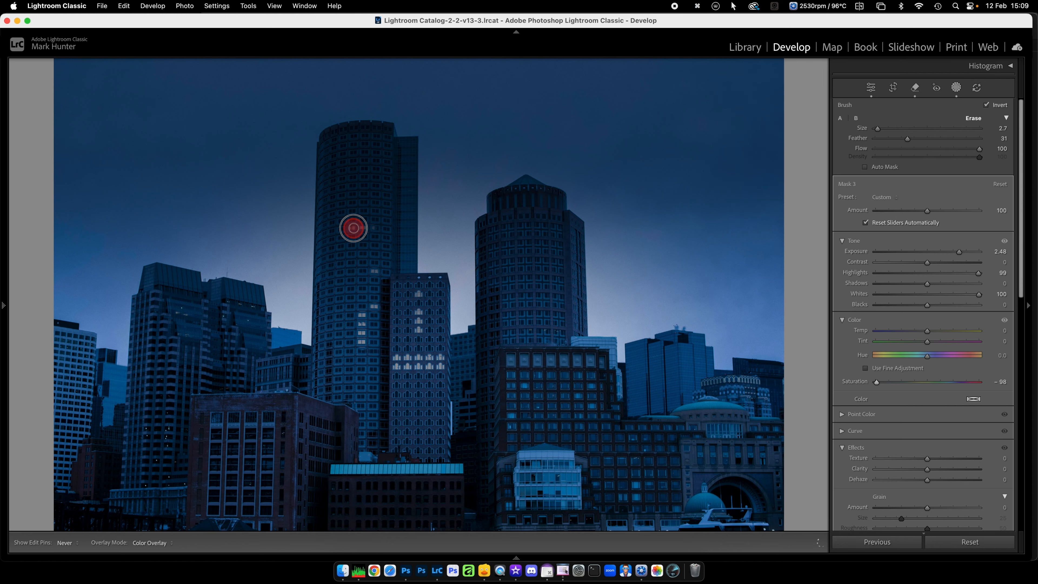
pyautogui.press('h')
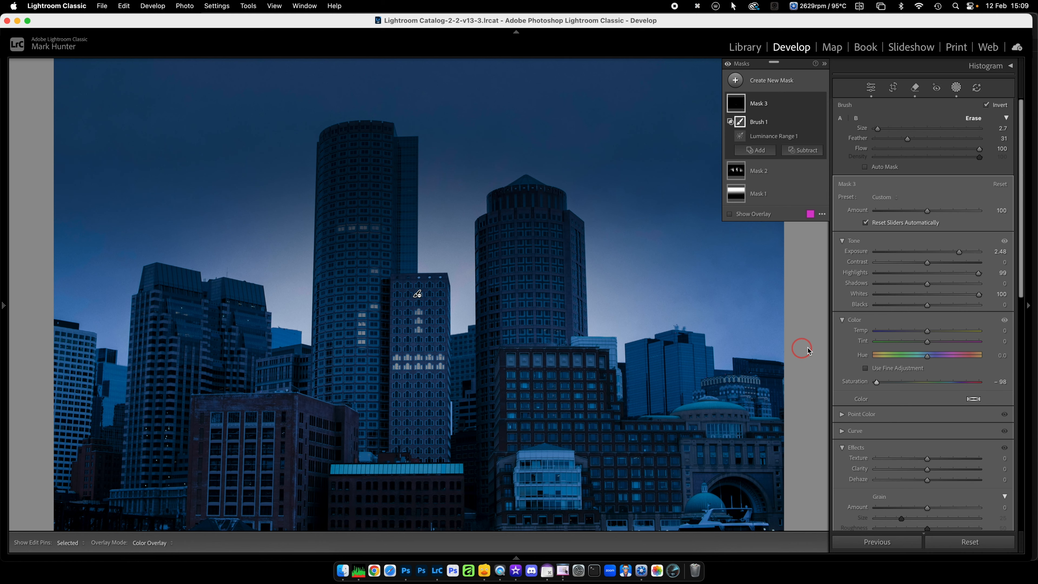
# - Raise the window mask's Temp slightly, and paint more lit windows on the tower with the pointed roof
pyautogui.moveTo(926, 332); pyautogui.dragTo(936, 330)
pyautogui.click(520, 296)
pyautogui.click(531, 287)
pyautogui.click(957, 88)
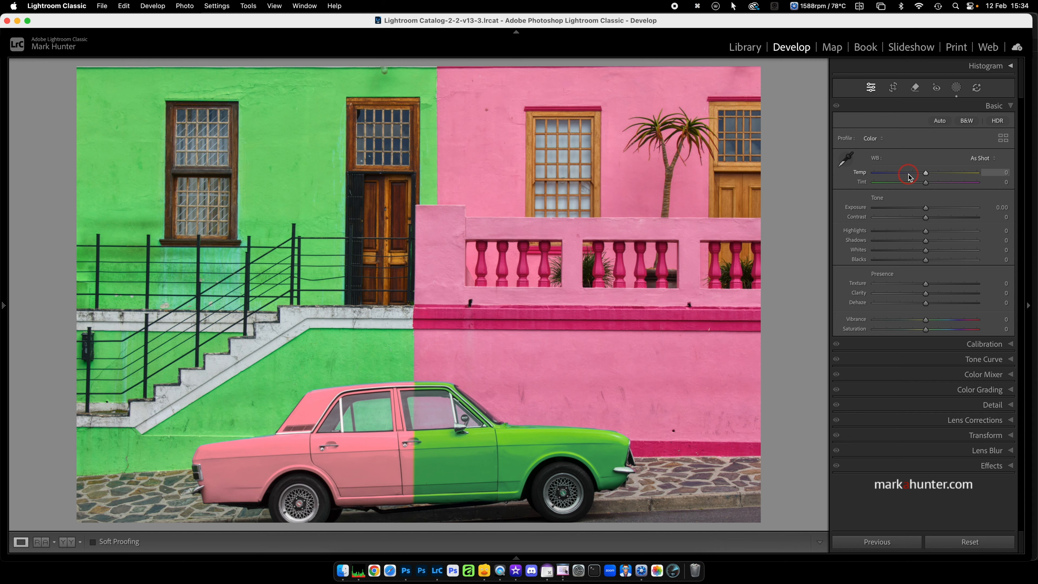
# - Go to the photo of the blue car and create an Objects mask covering the whole car
pyautogui.press('Right')
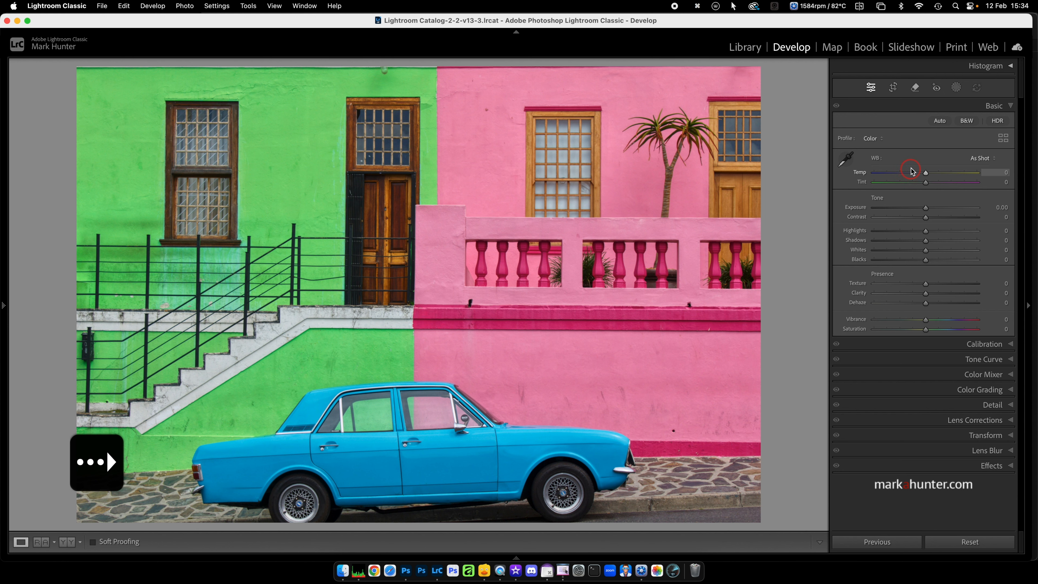
pyautogui.click(956, 88)
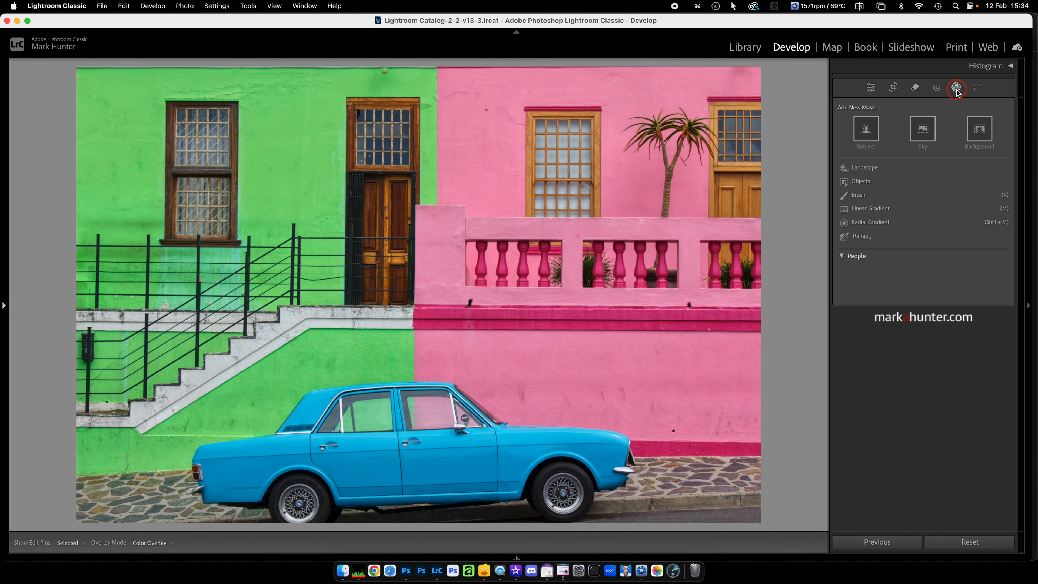
pyautogui.click(859, 181)
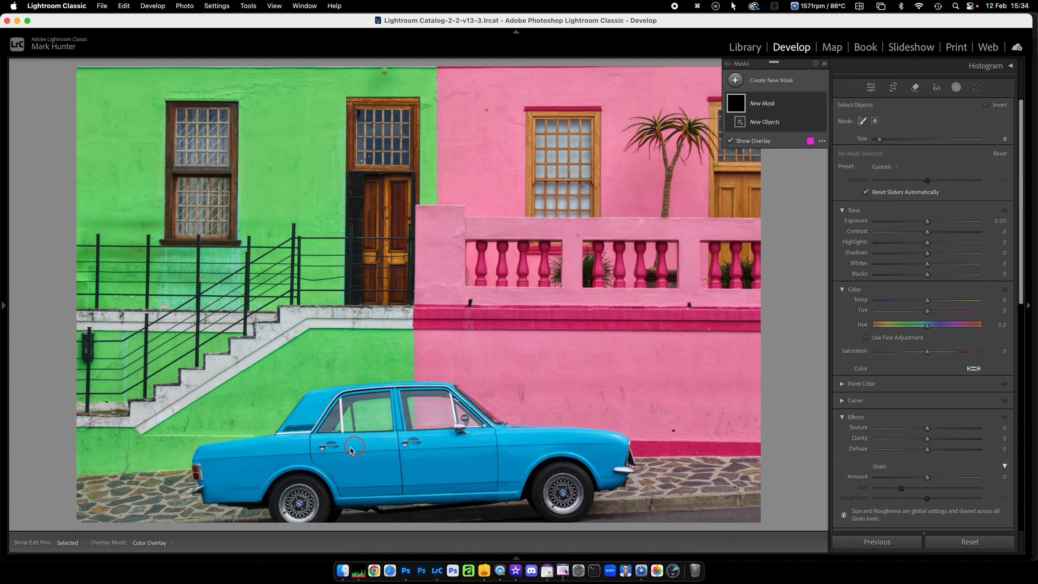
pyautogui.moveTo(203, 500)
pyautogui.mouseDown()
pyautogui.moveTo(307, 513)
pyautogui.moveTo(380, 497)
pyautogui.moveTo(531, 504)
pyautogui.moveTo(603, 494)
pyautogui.moveTo(626, 444)
pyautogui.moveTo(528, 449)
pyautogui.moveTo(438, 387)
pyautogui.moveTo(357, 390)
pyautogui.moveTo(295, 407)
pyautogui.moveTo(272, 435)
pyautogui.moveTo(212, 445)
pyautogui.moveTo(196, 480)
pyautogui.moveTo(212, 498)
pyautogui.mouseUp()
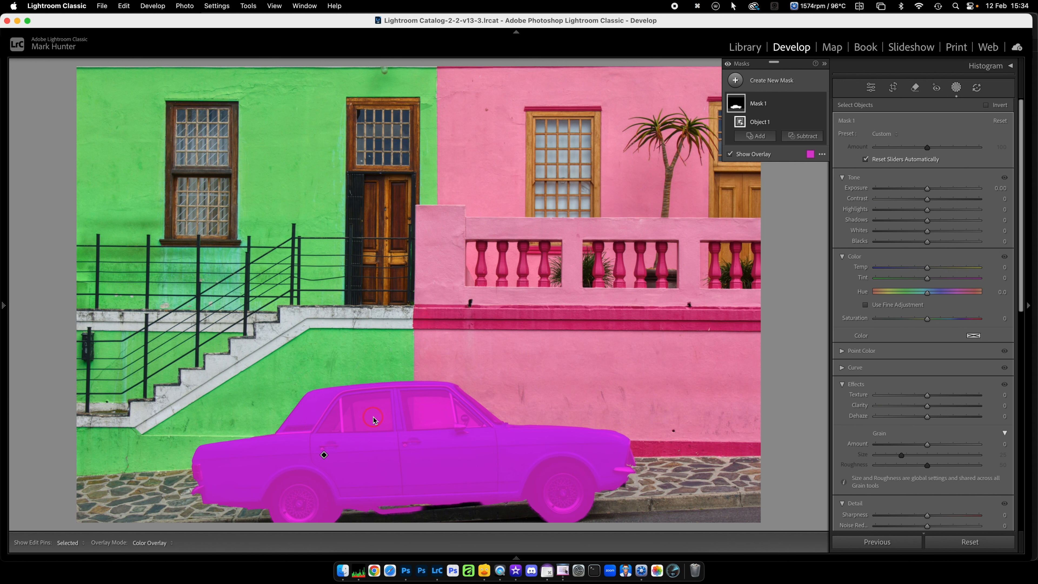
# - Subtract two color ranges from the car mask, sampled from the pink front window and the green rear window
pyautogui.moveTo(814, 124)
pyautogui.click(807, 136)
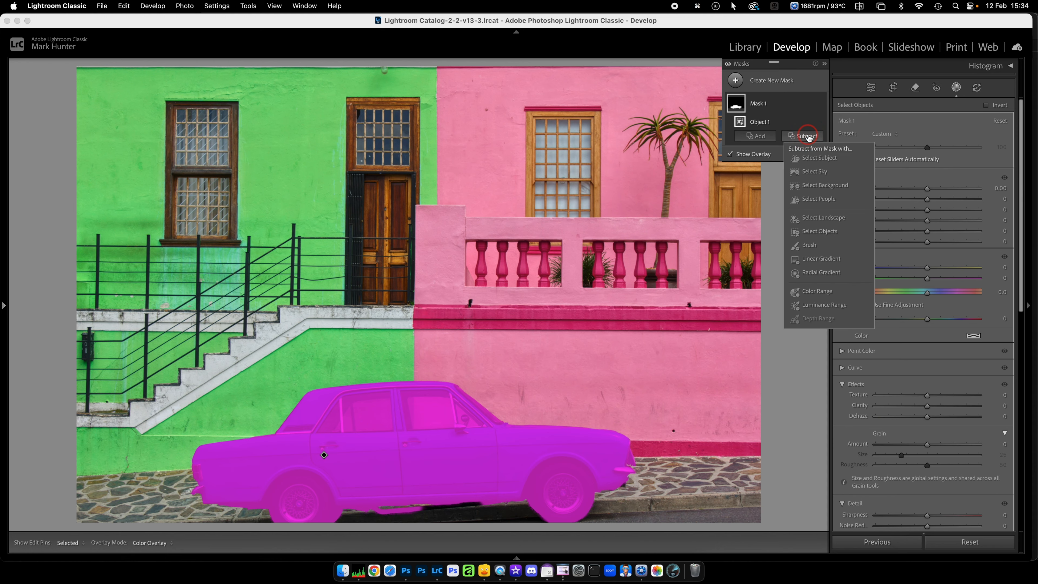
pyautogui.click(816, 291)
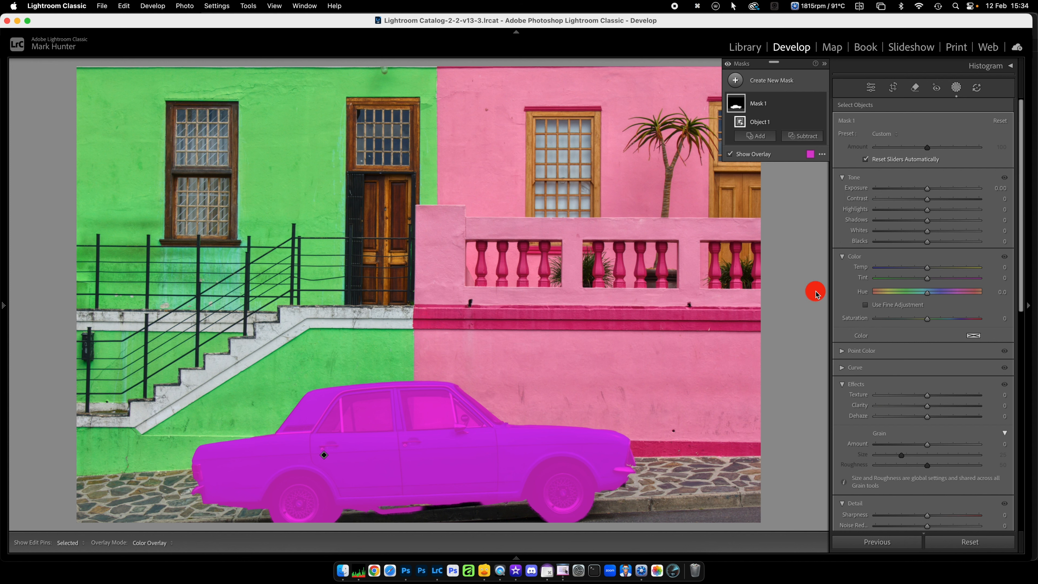
pyautogui.click(431, 406)
pyautogui.click(431, 406)
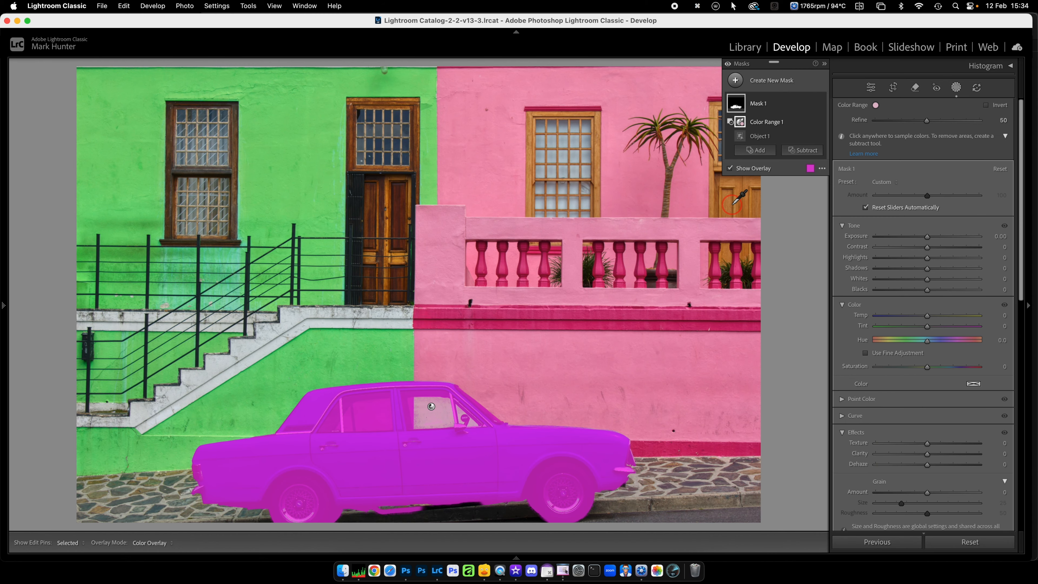
pyautogui.click(802, 151)
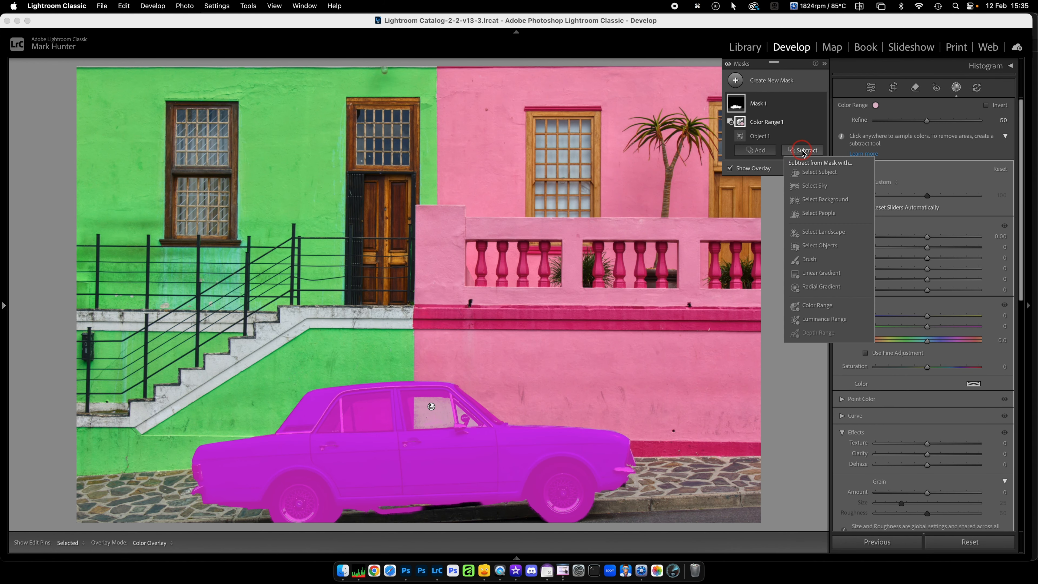
pyautogui.click(815, 305)
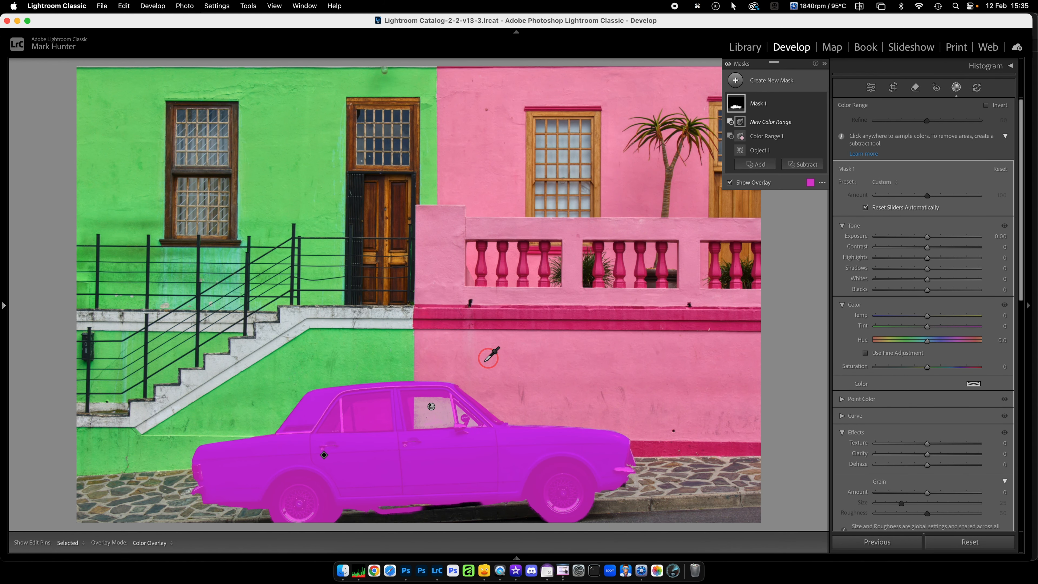
pyautogui.click(368, 412)
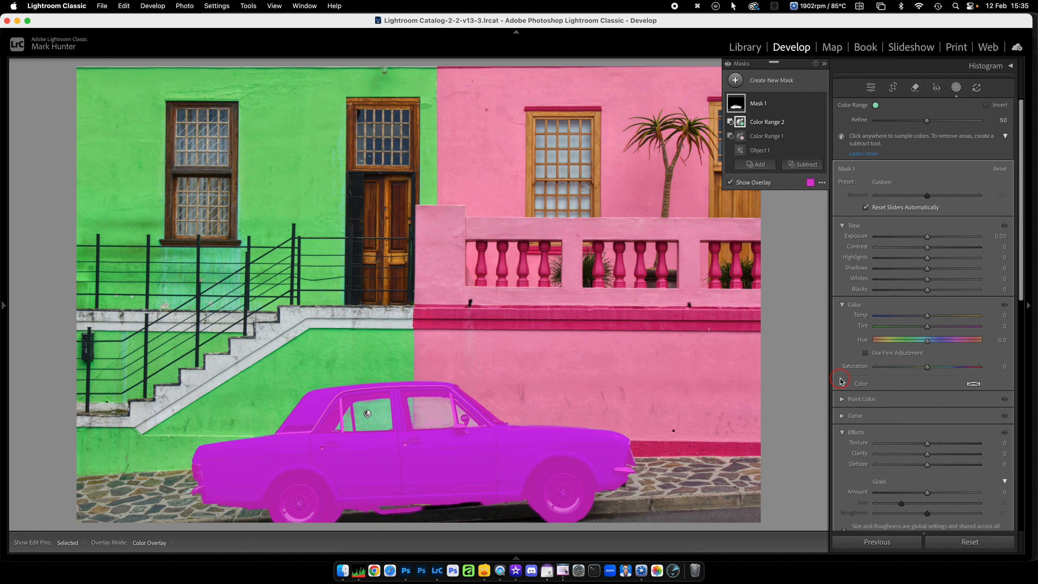
# - Recolour the masked car green with Hue −96.4 and darken it with Exposure −0.11
pyautogui.moveTo(928, 343); pyautogui.dragTo(901, 346)
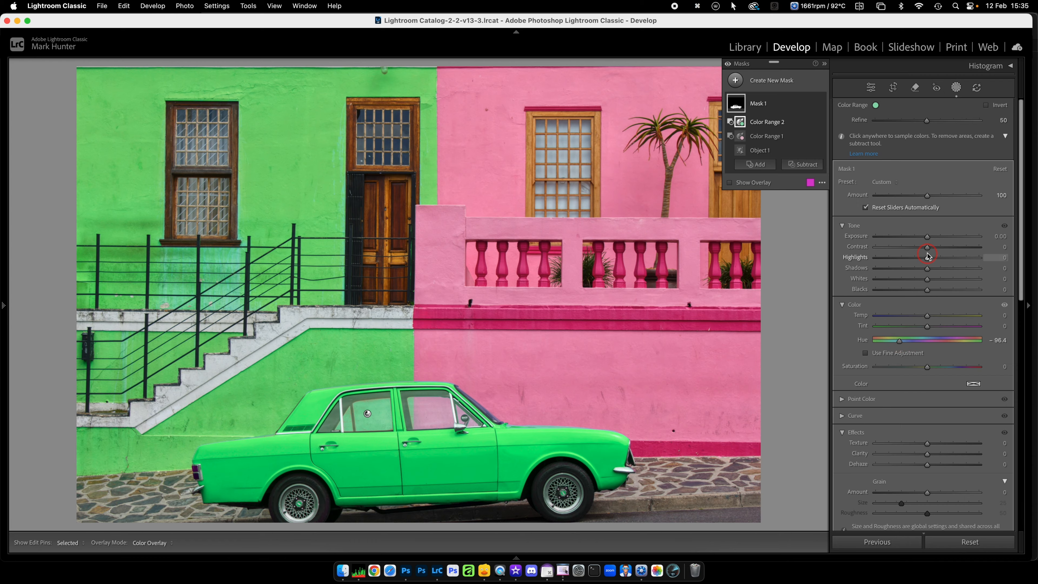
pyautogui.moveTo(926, 236); pyautogui.dragTo(926, 240)
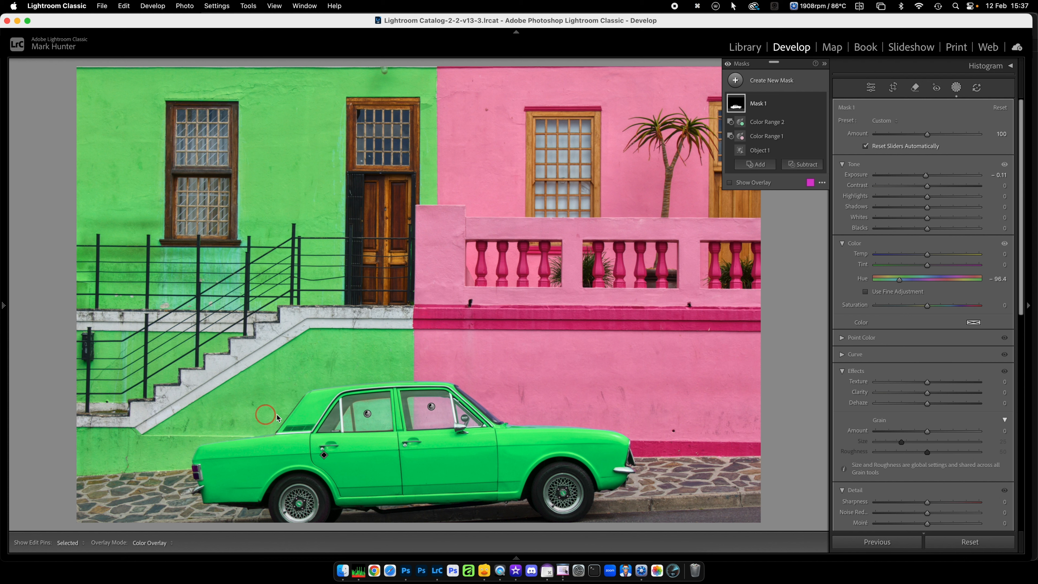
# - Subtract a hard-edged vertical linear gradient at the green-pink wall boundary, limiting the green to the car's front half, and collapse the mask's components
pyautogui.moveTo(776, 105)
pyautogui.click(804, 165)
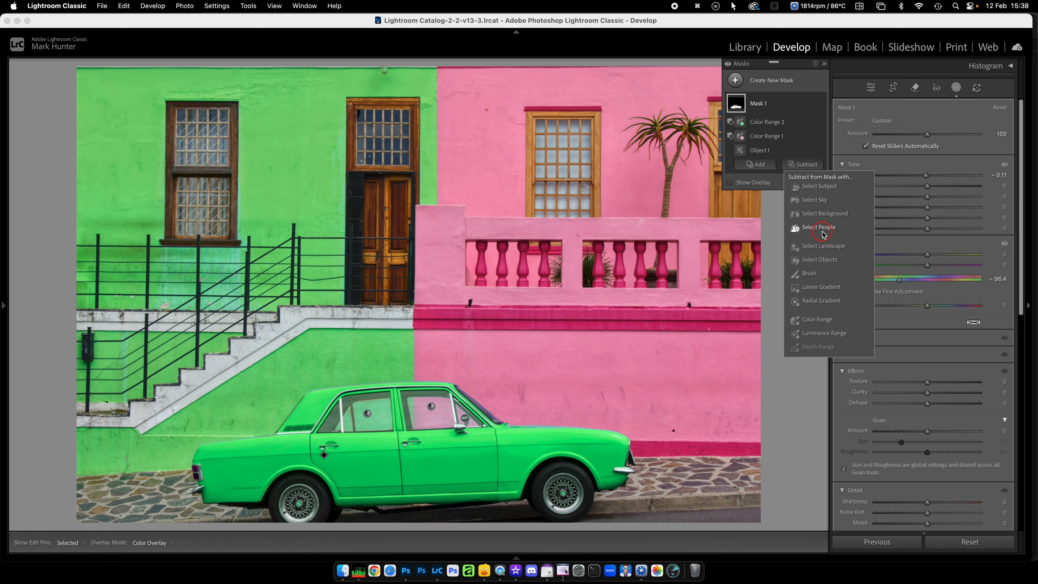
pyautogui.click(821, 287)
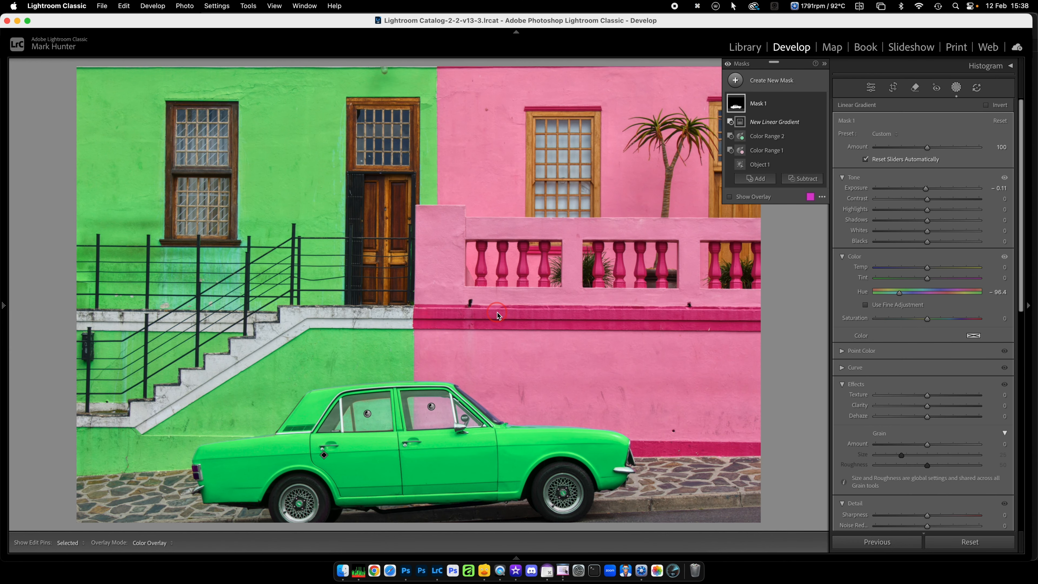
pyautogui.click(414, 365)
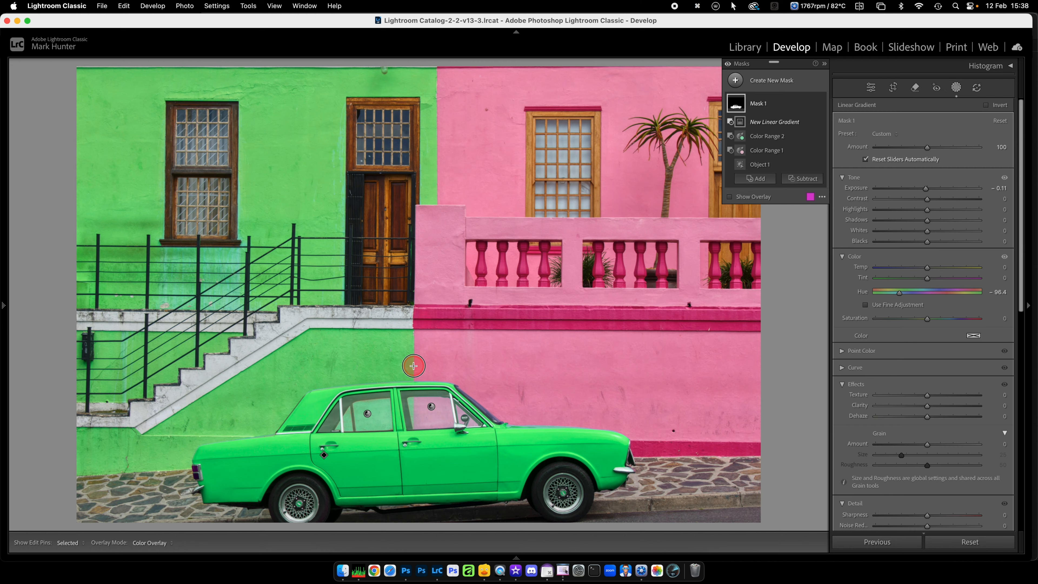
pyautogui.moveTo(413, 365); pyautogui.dragTo(415, 366)
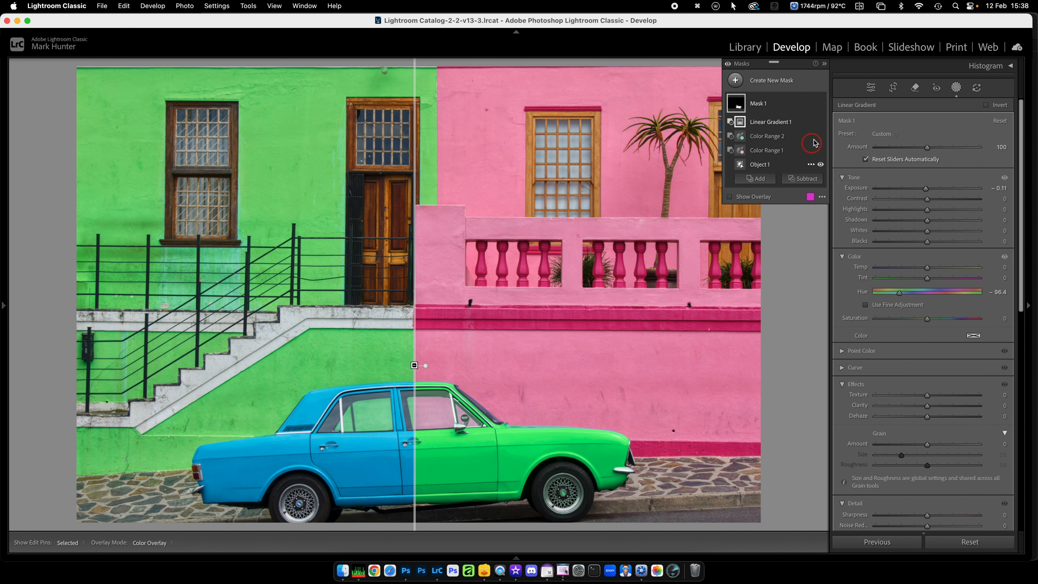
pyautogui.click(784, 106)
pyautogui.click(784, 106)
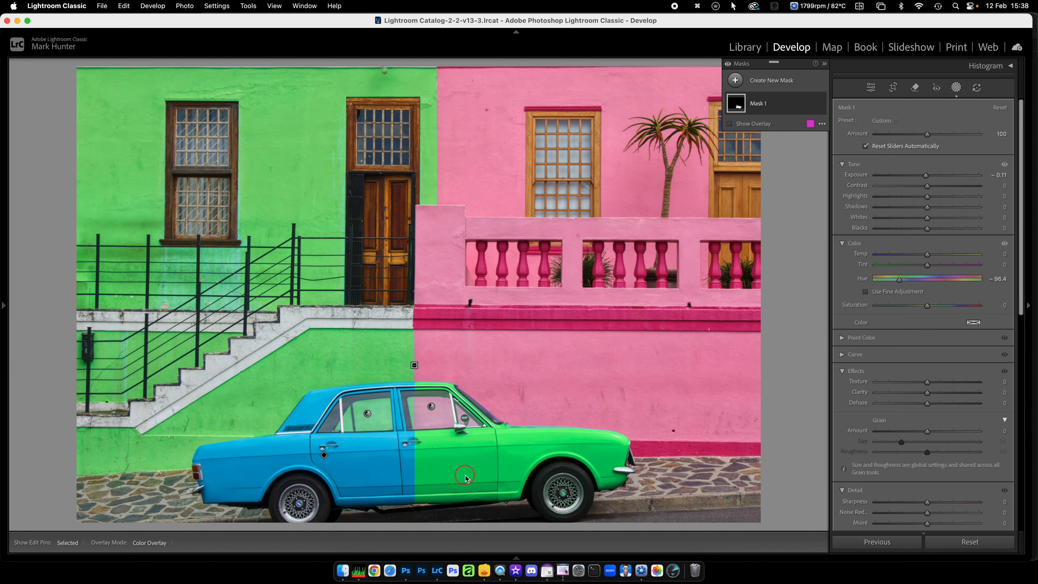
# - Duplicate the car's green mask and reverse the copy's linear gradient at the wall boundary so it covers the car's rear half
pyautogui.click(775, 105)
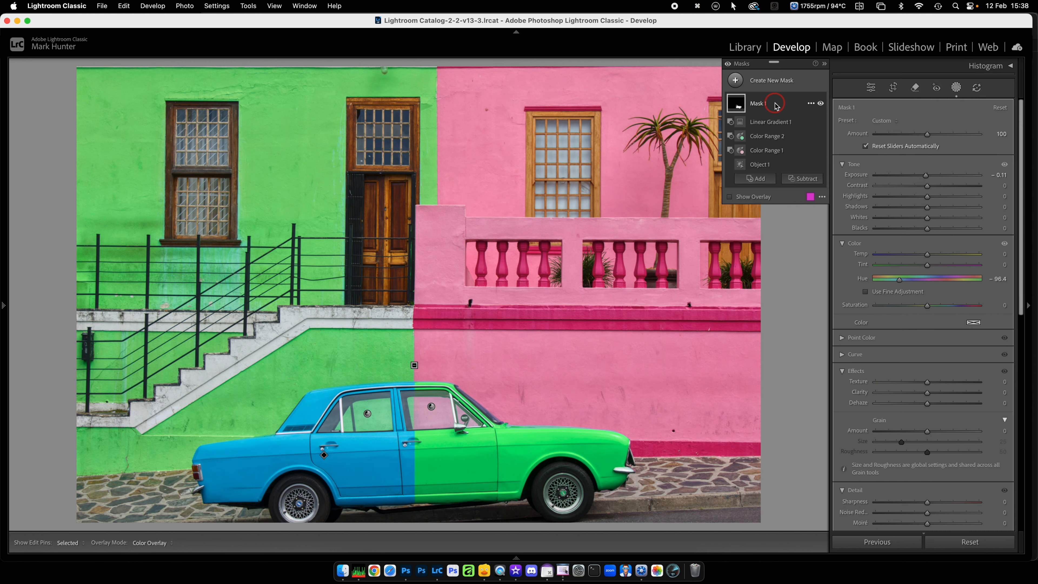
pyautogui.click(810, 103)
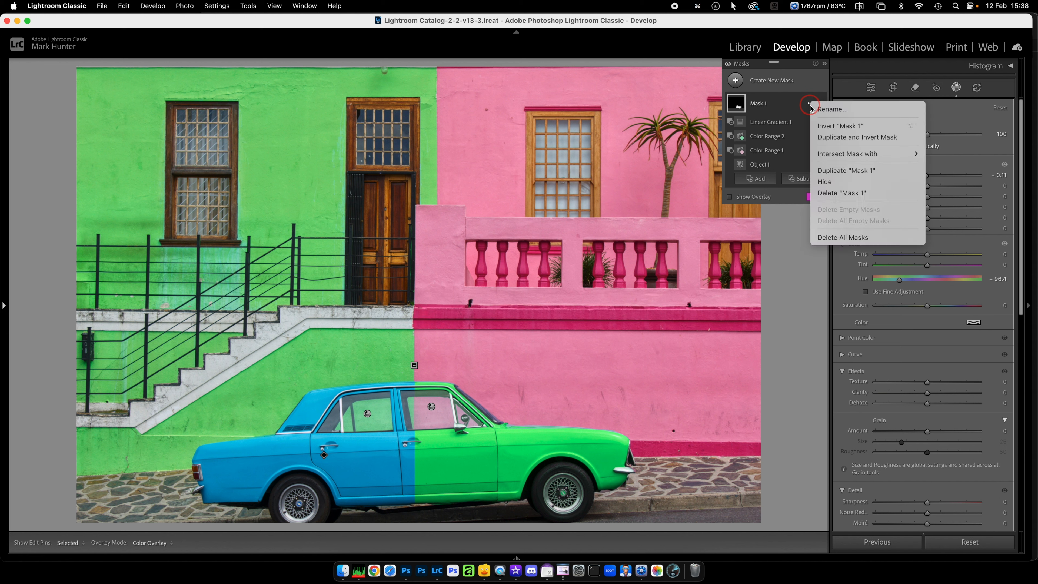
pyautogui.click(857, 175)
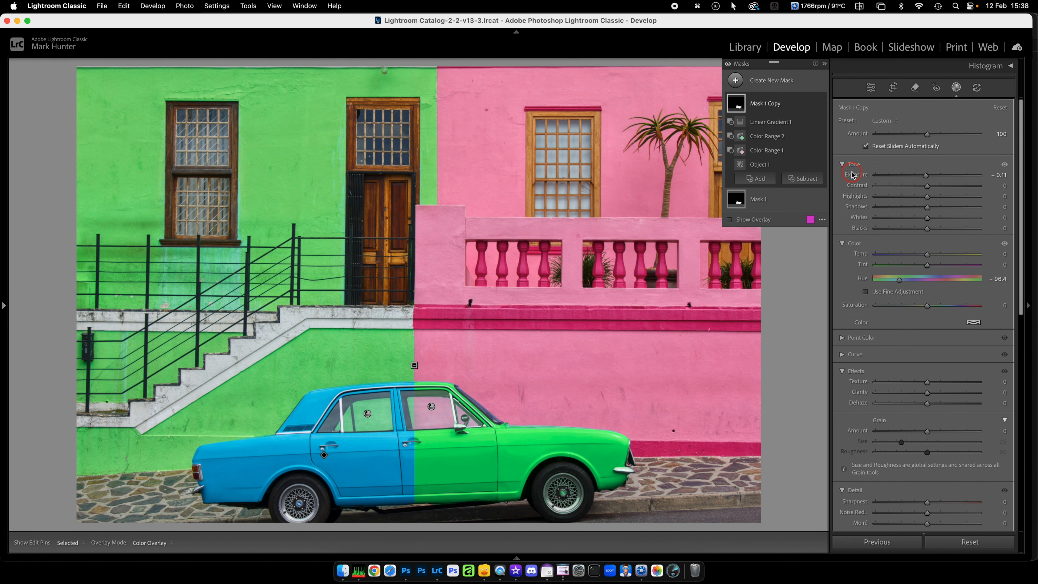
pyautogui.click(776, 122)
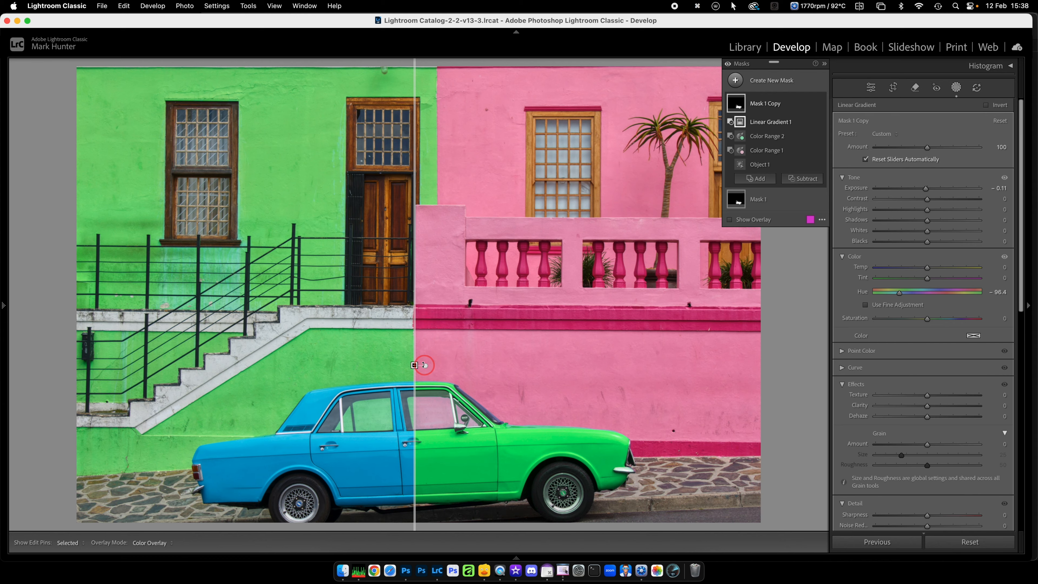
pyautogui.moveTo(425, 365); pyautogui.dragTo(399, 368)
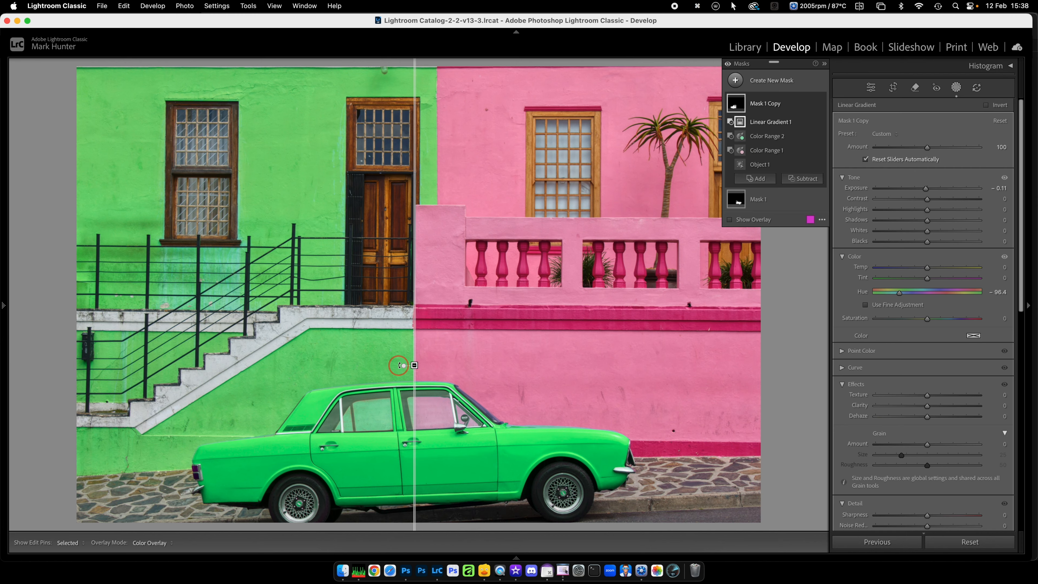
# - Recolour the car's rear half pink to match the wall using the copied mask's Hue and Saturation, and close the masking tools
pyautogui.click(774, 104)
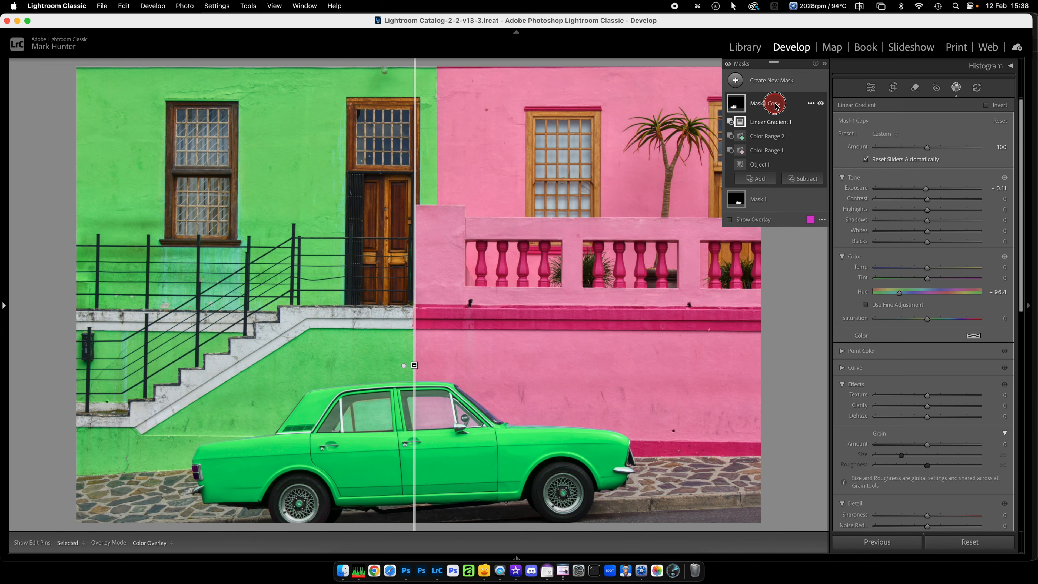
pyautogui.click(896, 279)
pyautogui.moveTo(898, 281); pyautogui.dragTo(911, 310)
pyautogui.click(958, 88)
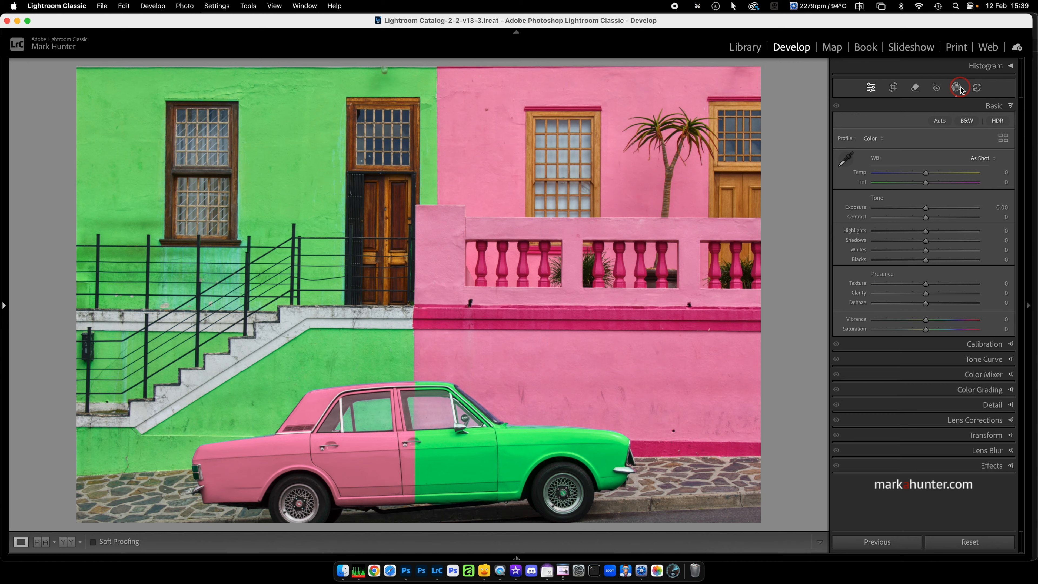